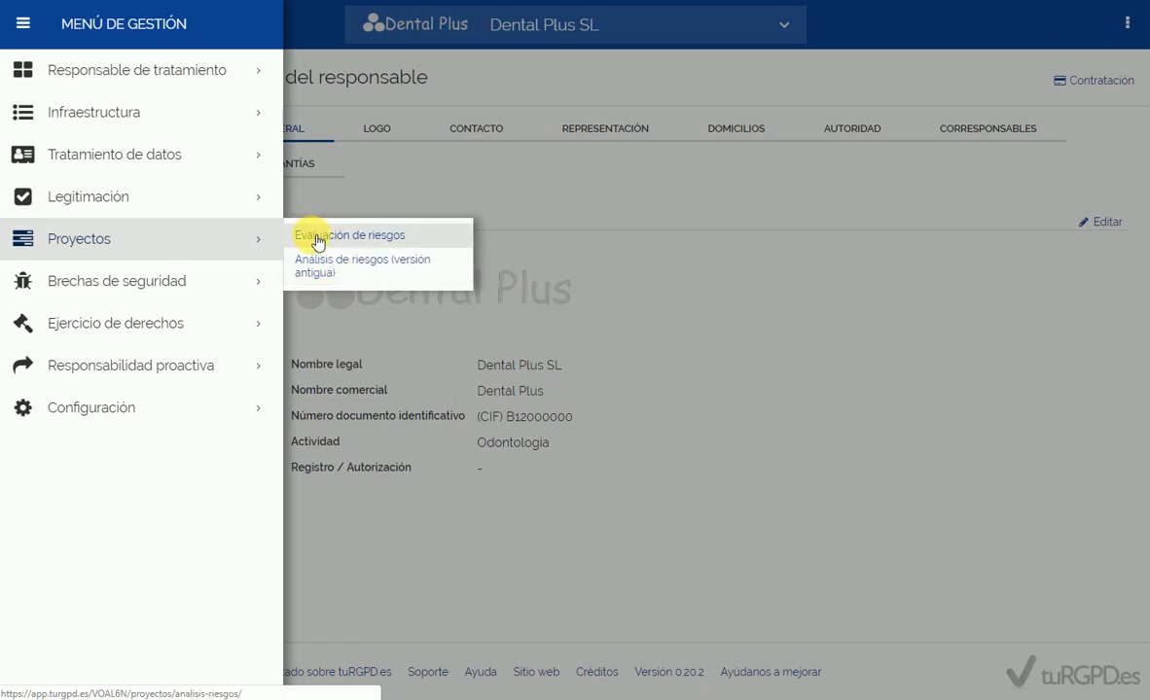
# Open the risk evaluations list and inspect the blank form for a new evaluation without saving it
pyautogui.click(318, 242)
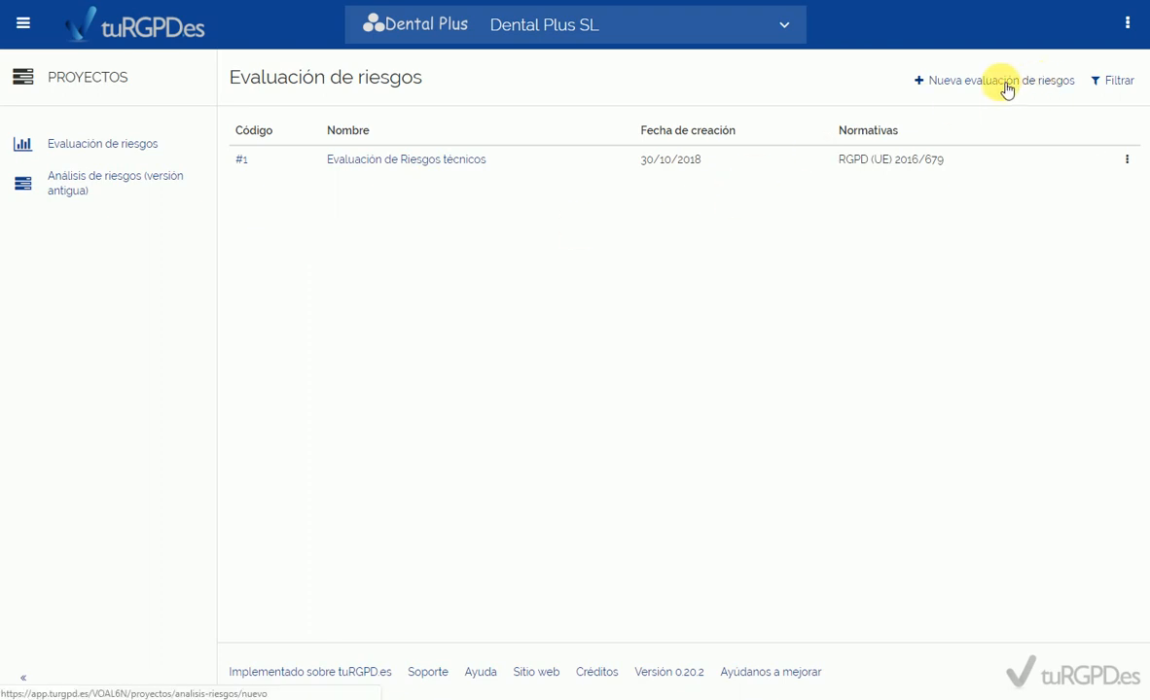
pyautogui.click(973, 87)
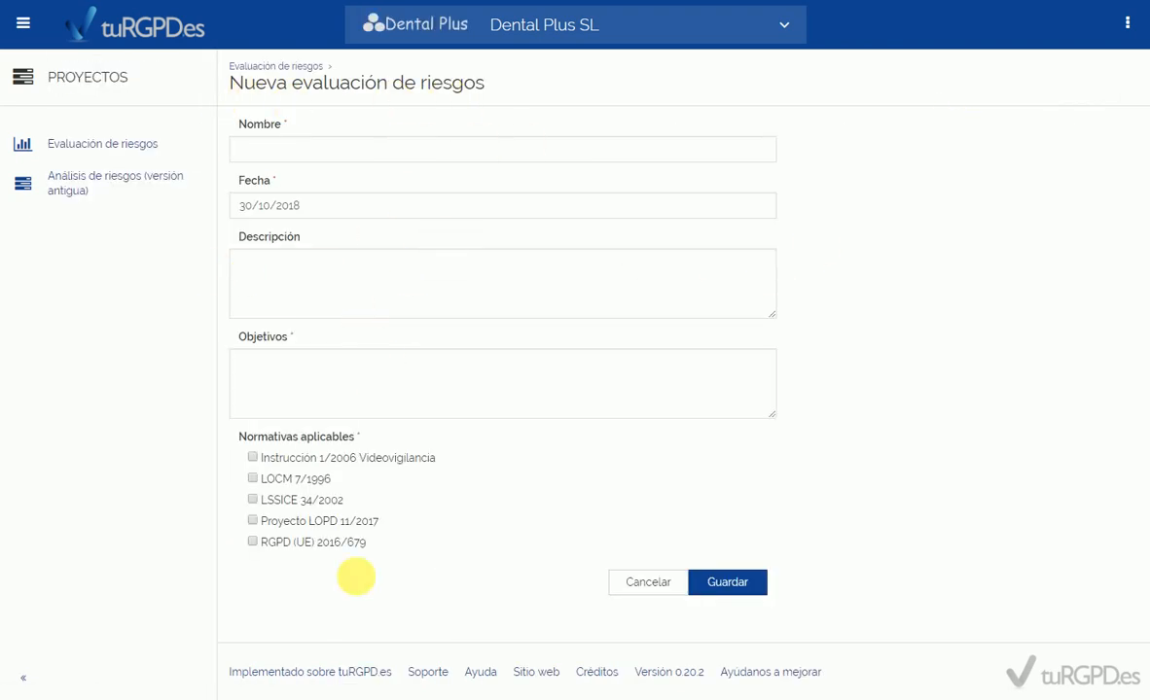
pyautogui.click(643, 595)
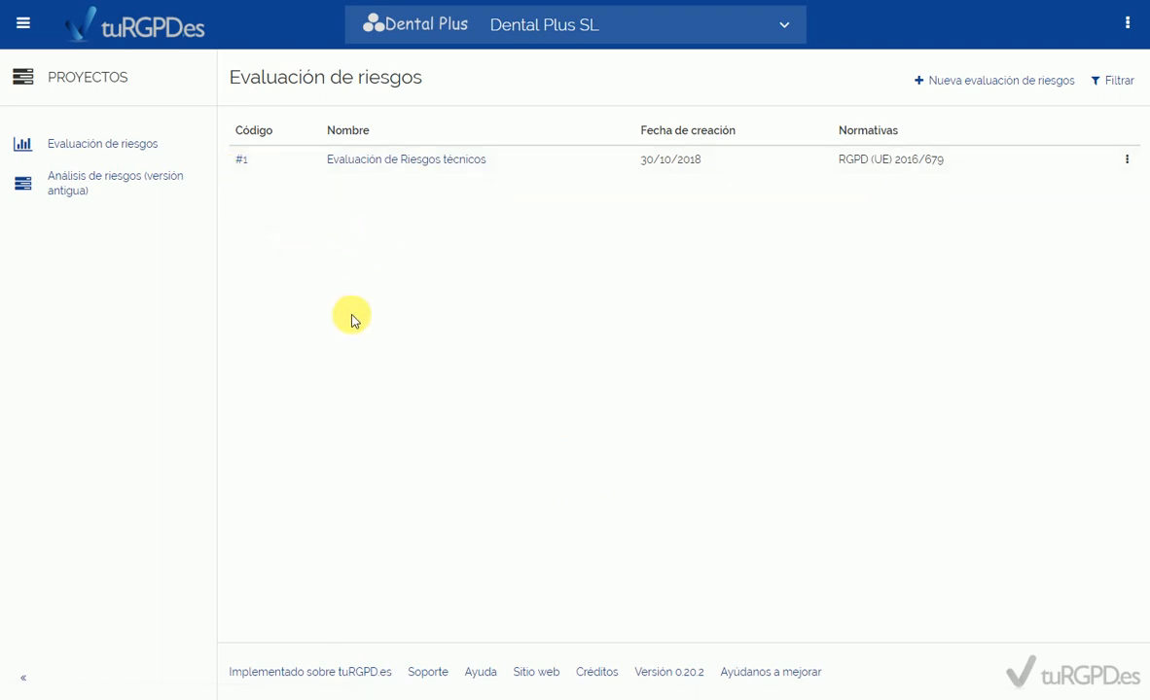
# Open action #1 of the Evaluación de Riesgos técnicos project and inspect the editable fields of its general data without saving
pyautogui.click(241, 162)
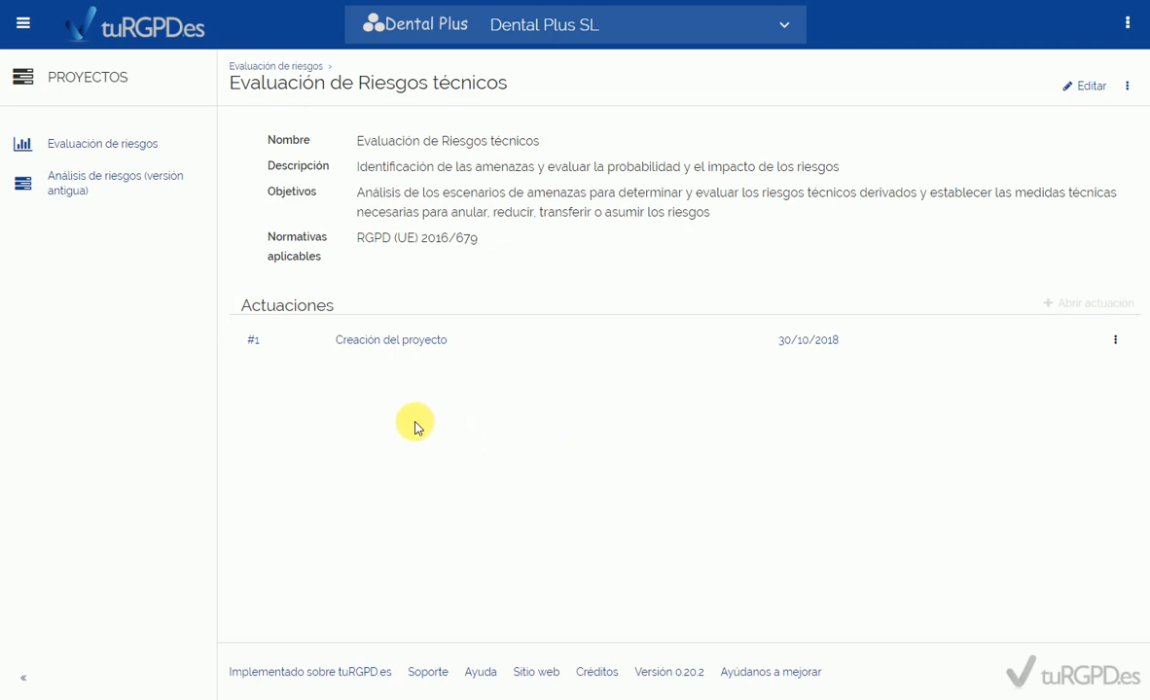
pyautogui.click(362, 352)
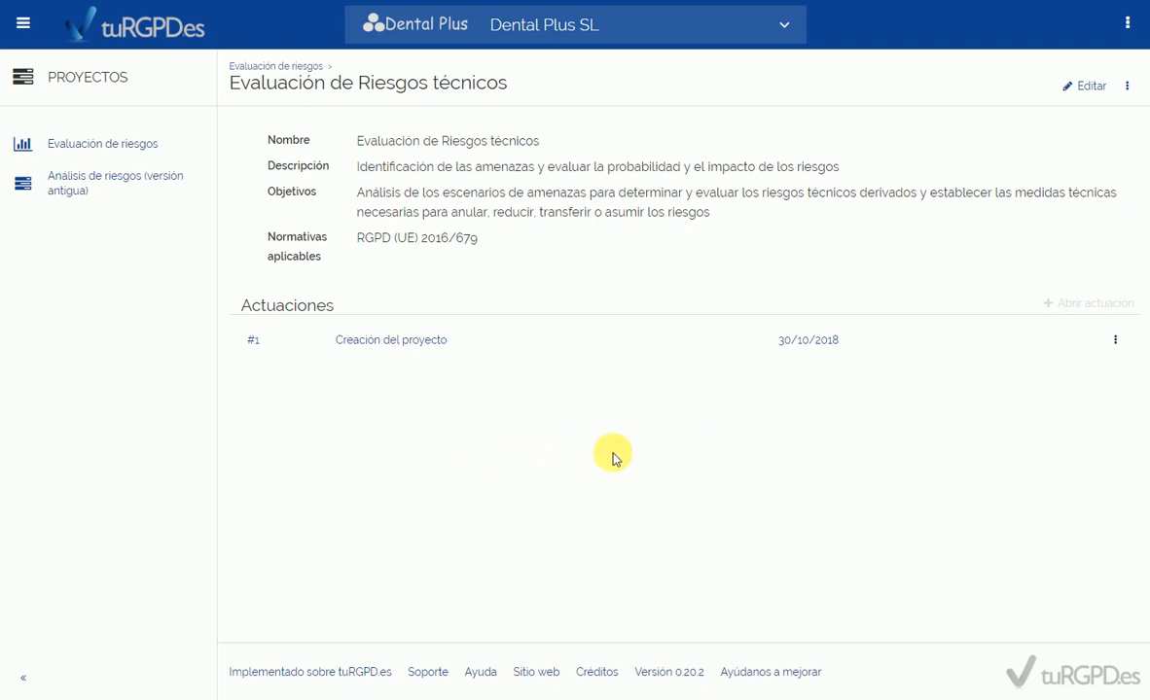
pyautogui.click(250, 341)
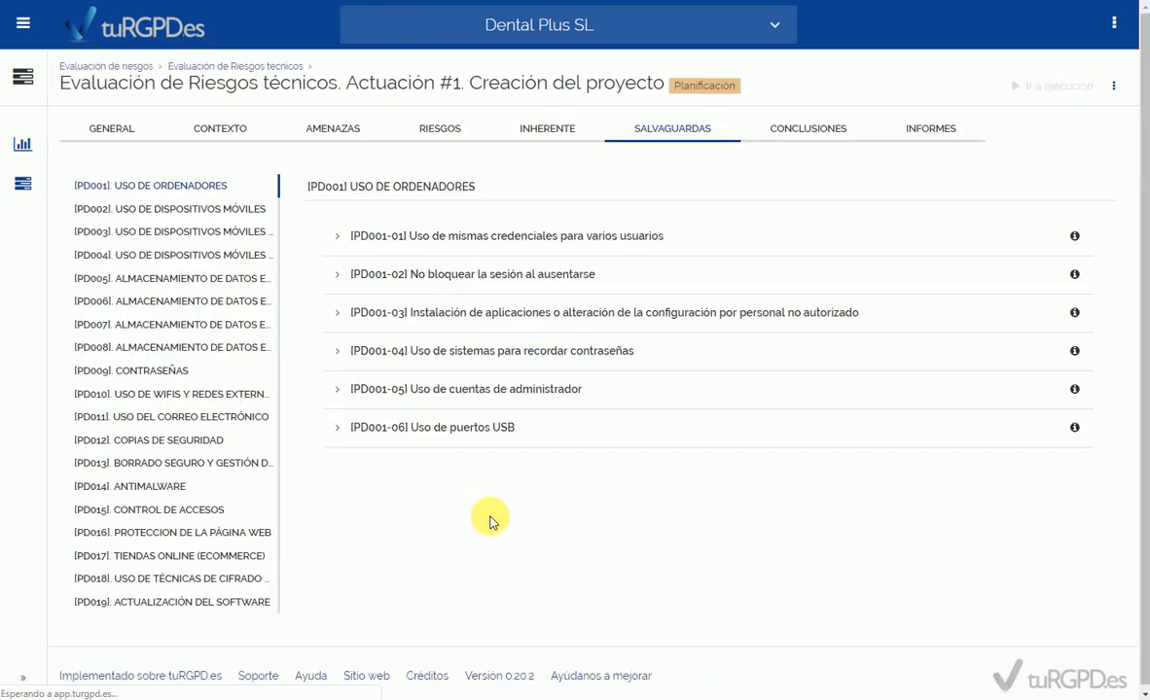
pyautogui.click(139, 137)
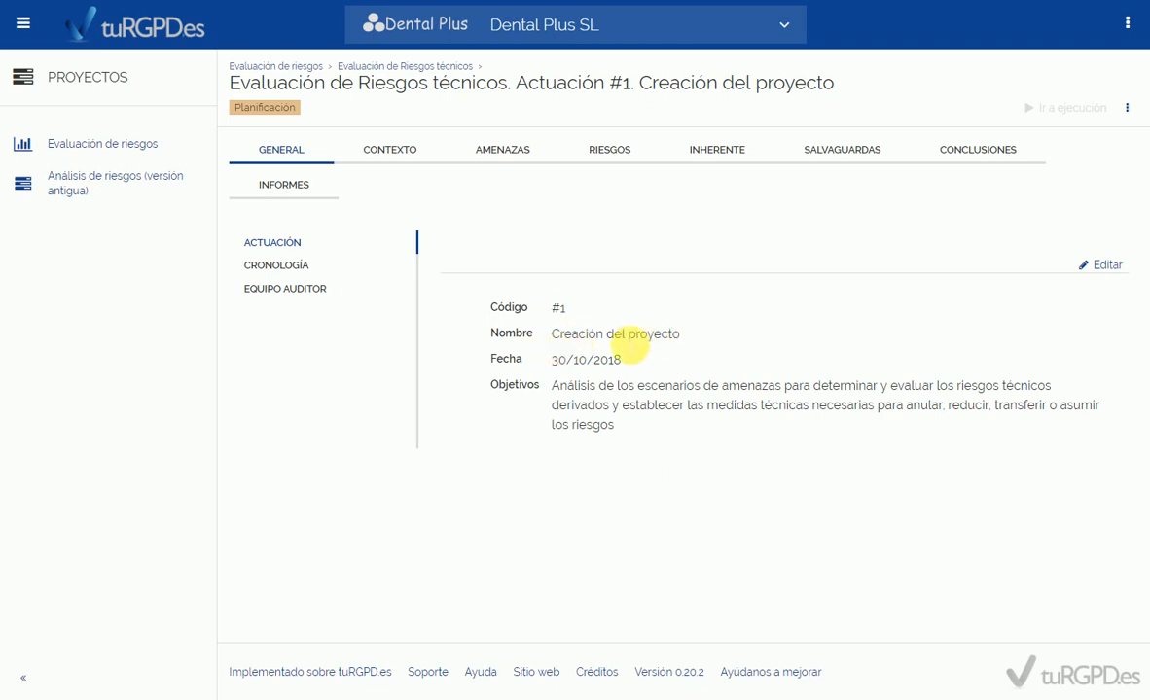
pyautogui.click(1113, 270)
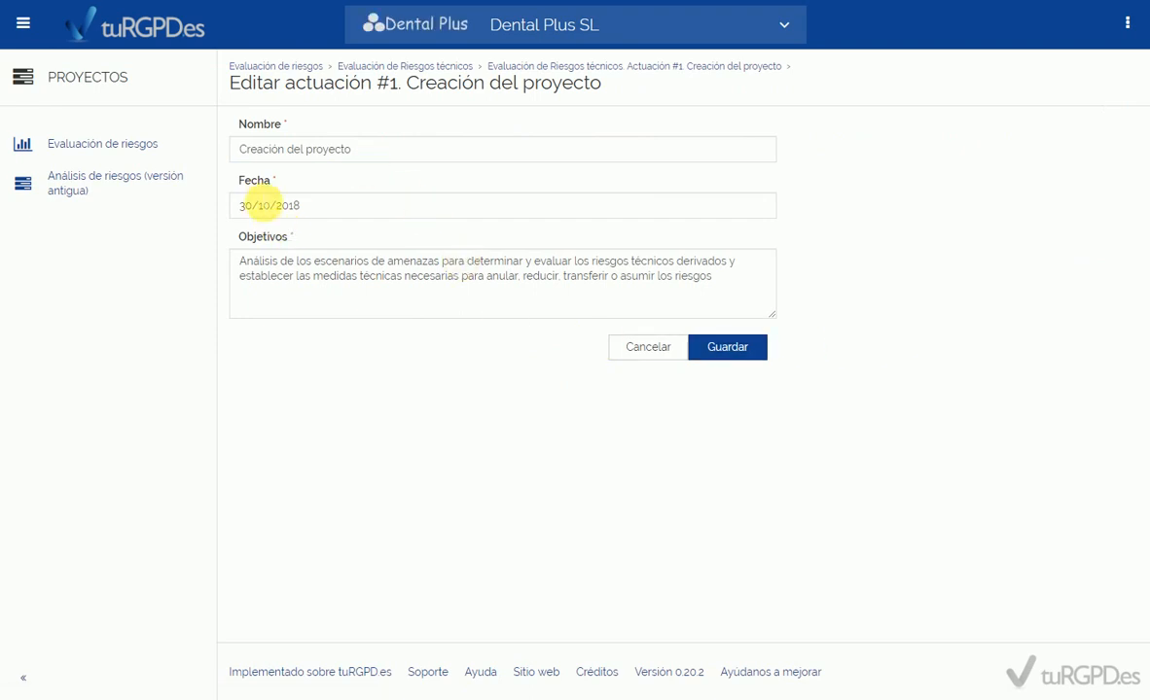
pyautogui.click(648, 352)
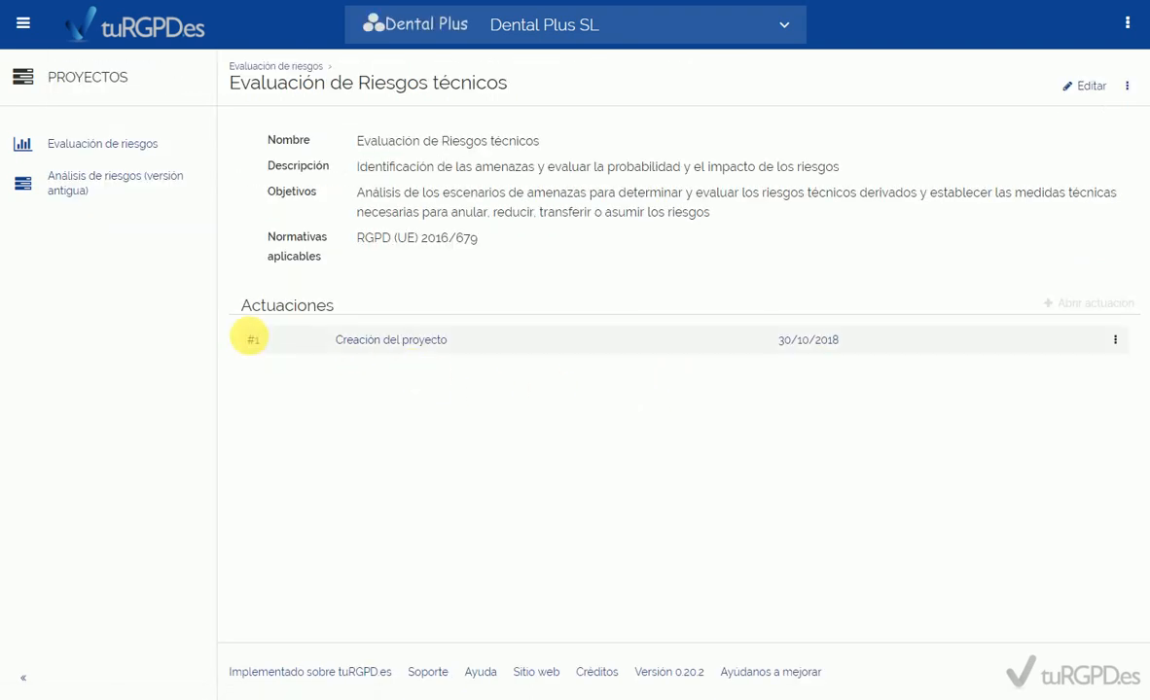
# Return to the general data of action #1, Creación del proyecto, in the Evaluación de Riesgos técnicos project
pyautogui.click(256, 341)
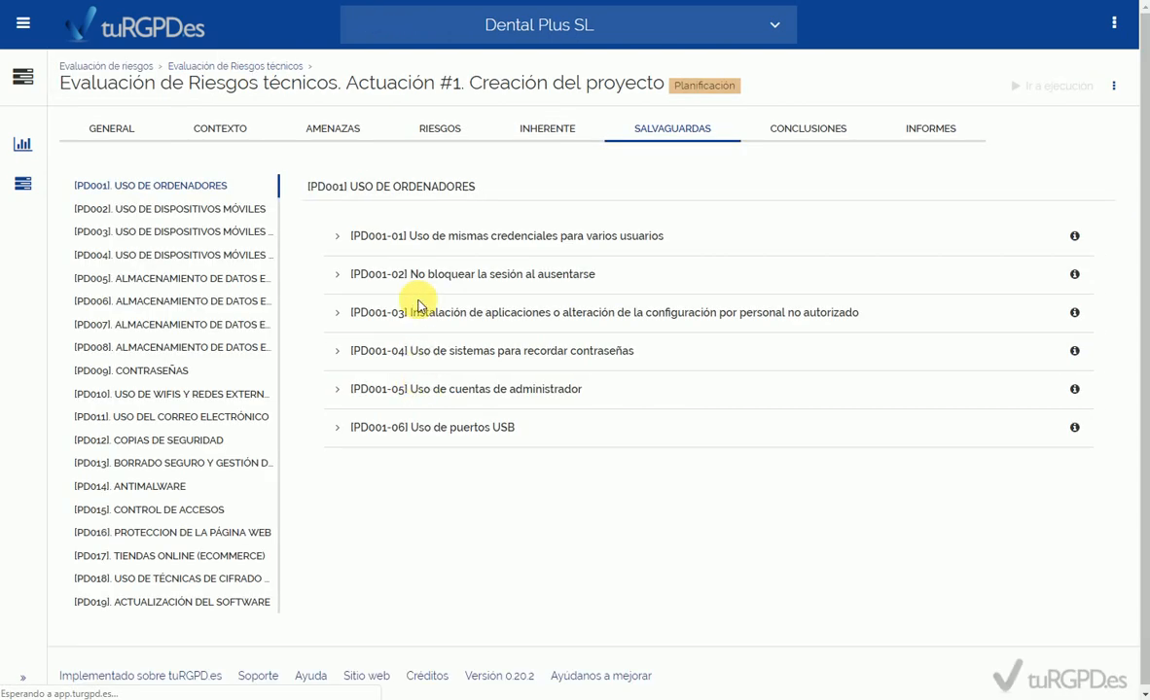
pyautogui.click(110, 136)
pyautogui.click(102, 142)
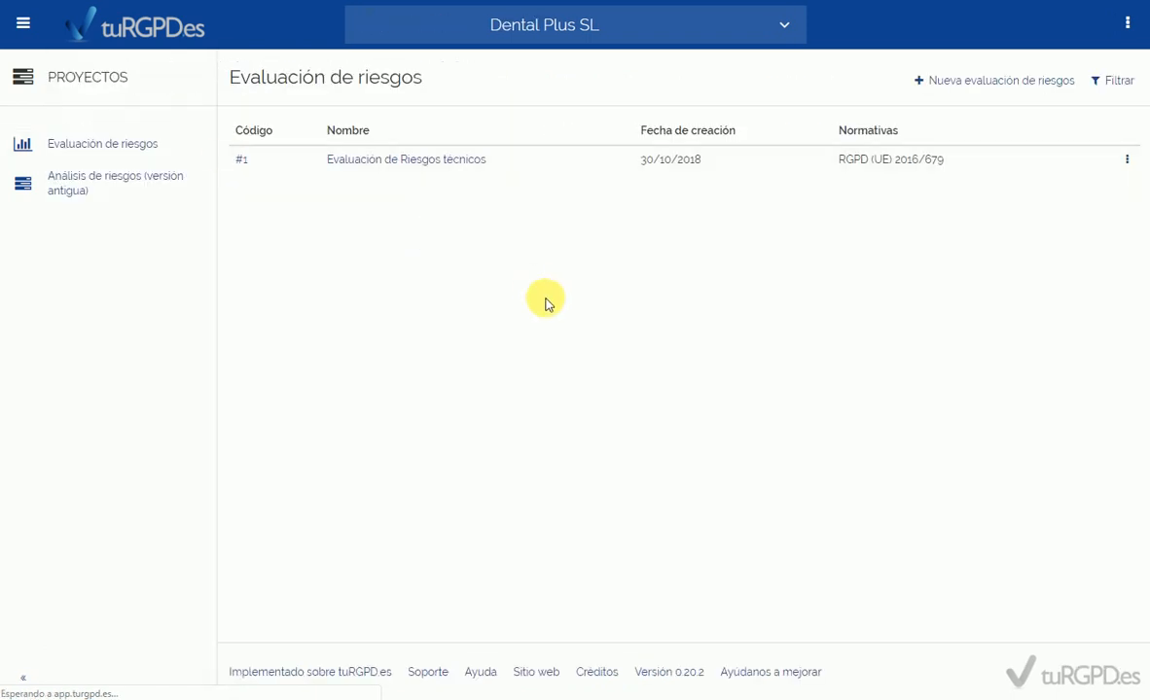
pyautogui.click(240, 159)
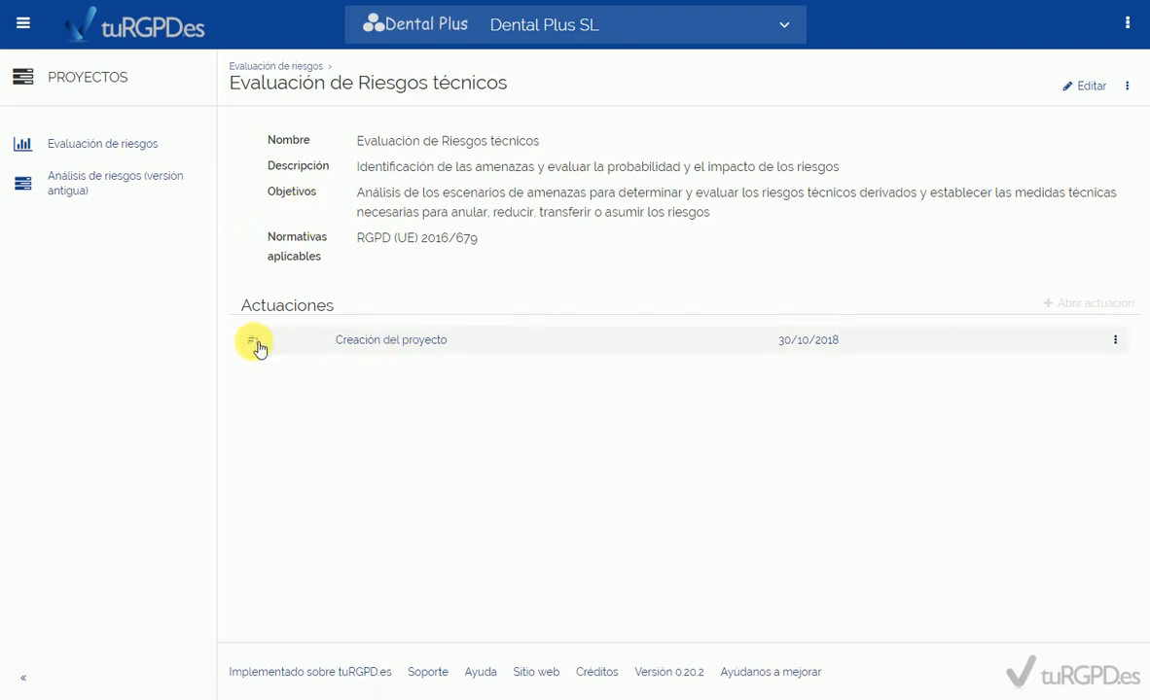
pyautogui.click(258, 348)
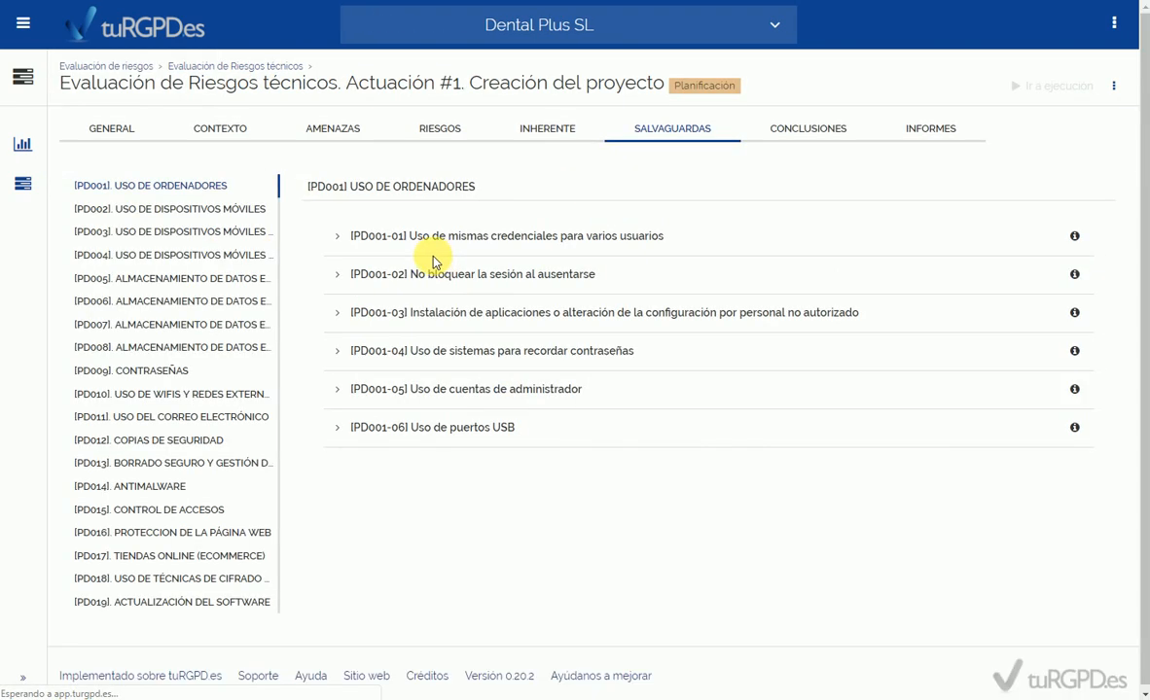
pyautogui.click(123, 134)
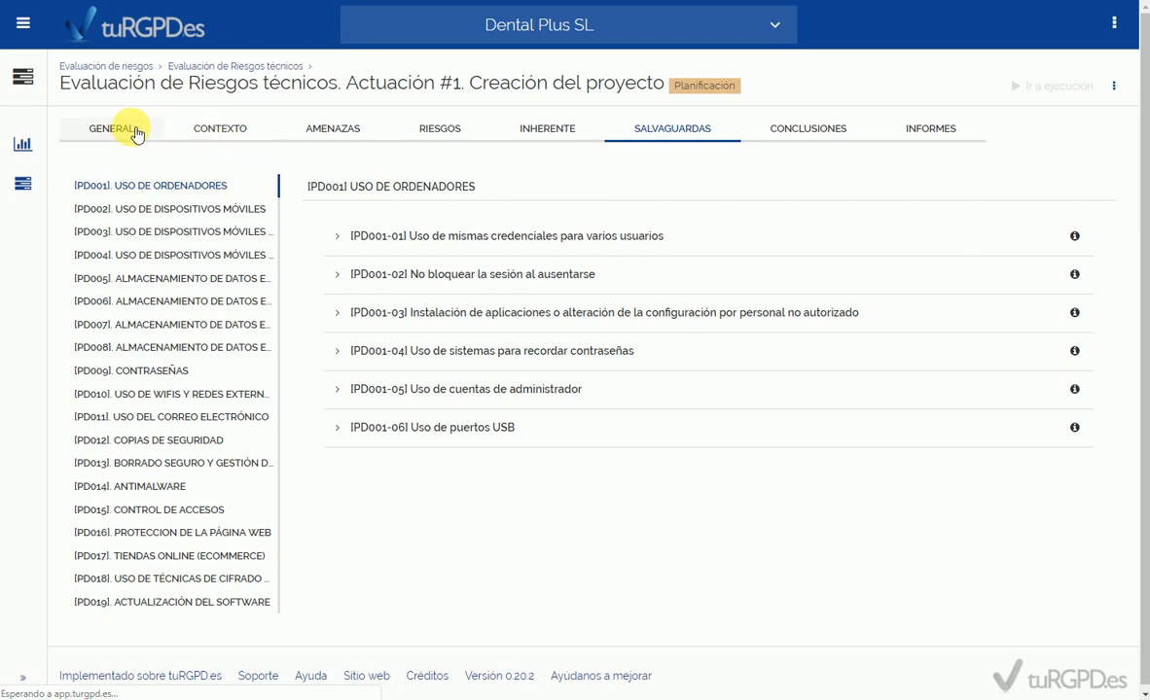
pyautogui.click(309, 153)
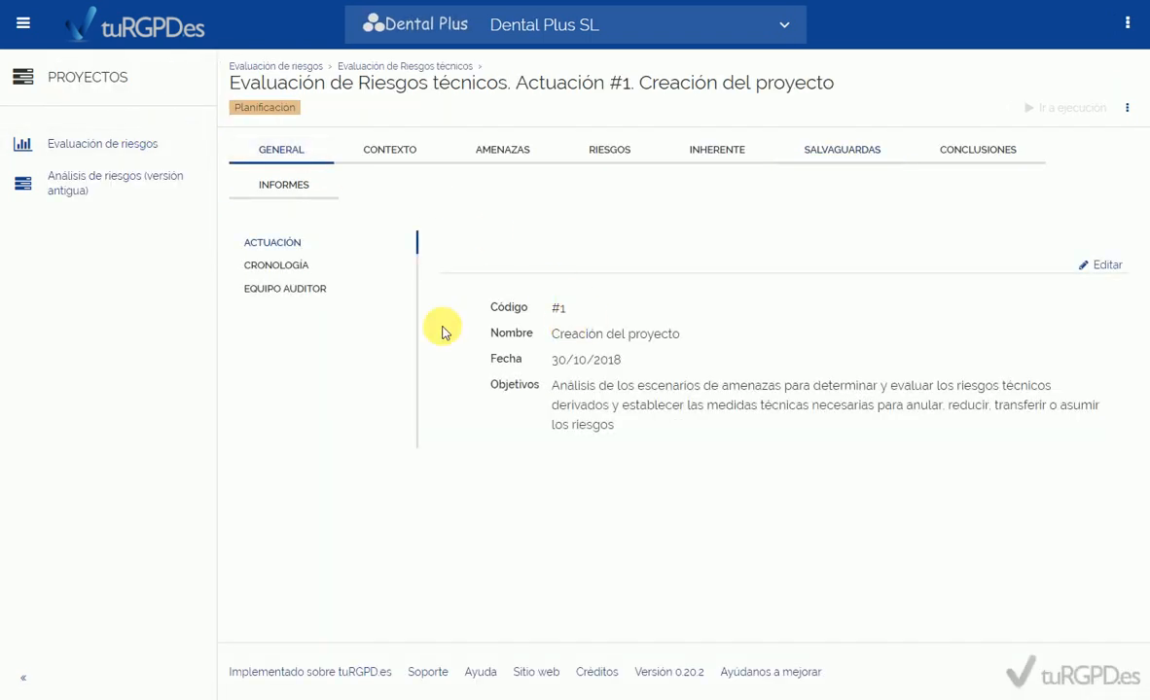
# Review the status chronology and the audit team of action #1
pyautogui.click(273, 266)
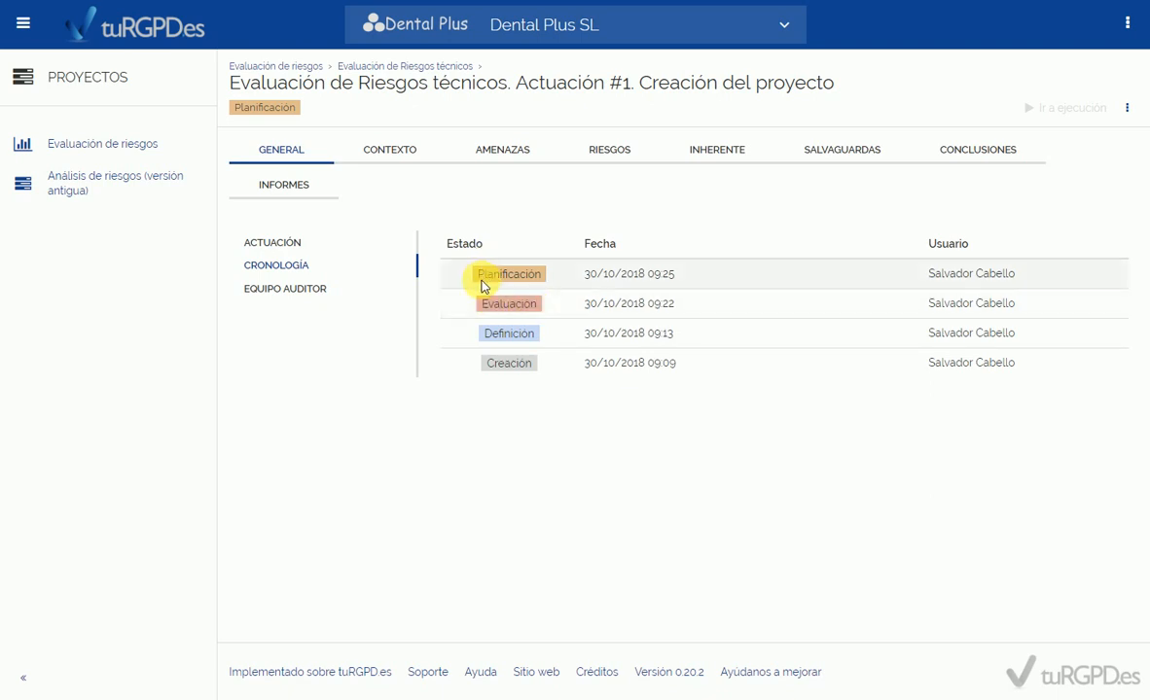
pyautogui.click(320, 289)
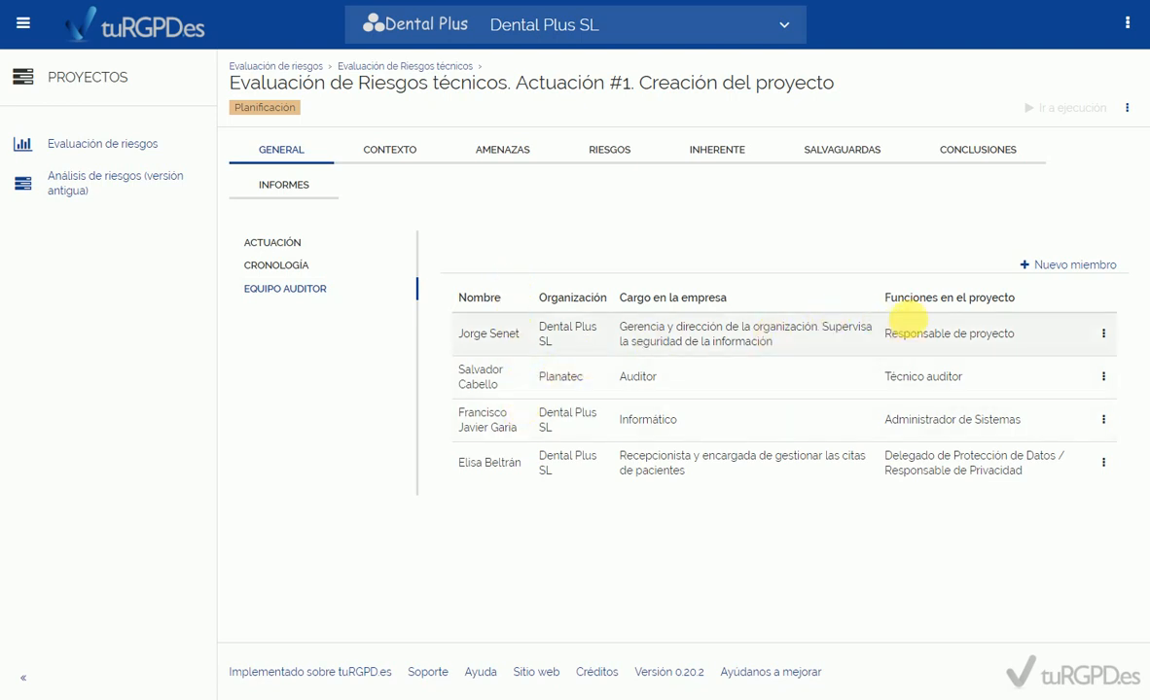
# Inspect the form for adding an audit team member and its staff import list, without adding anyone
pyautogui.click(1075, 266)
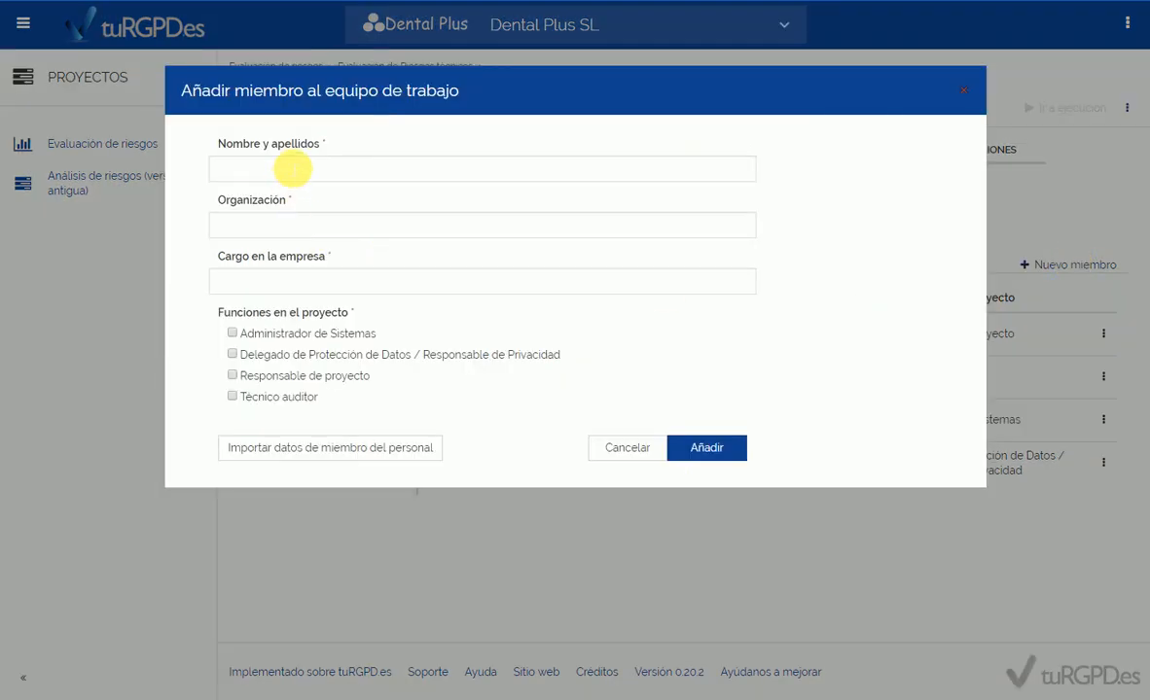
pyautogui.click(292, 170)
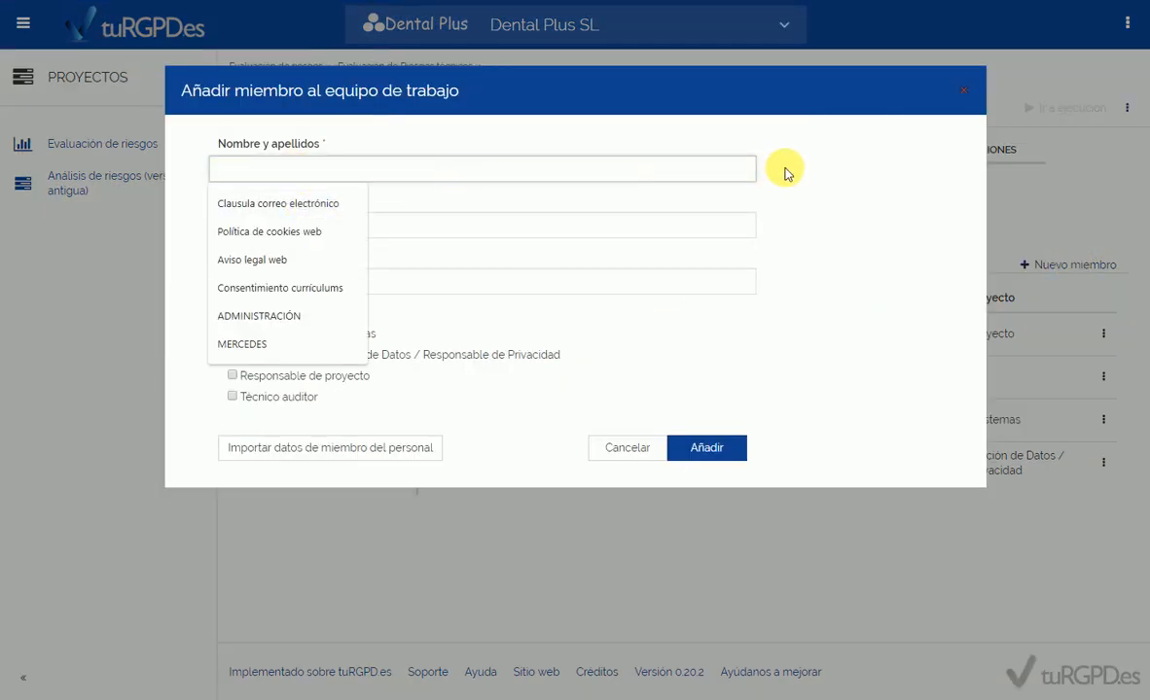
pyautogui.click(654, 192)
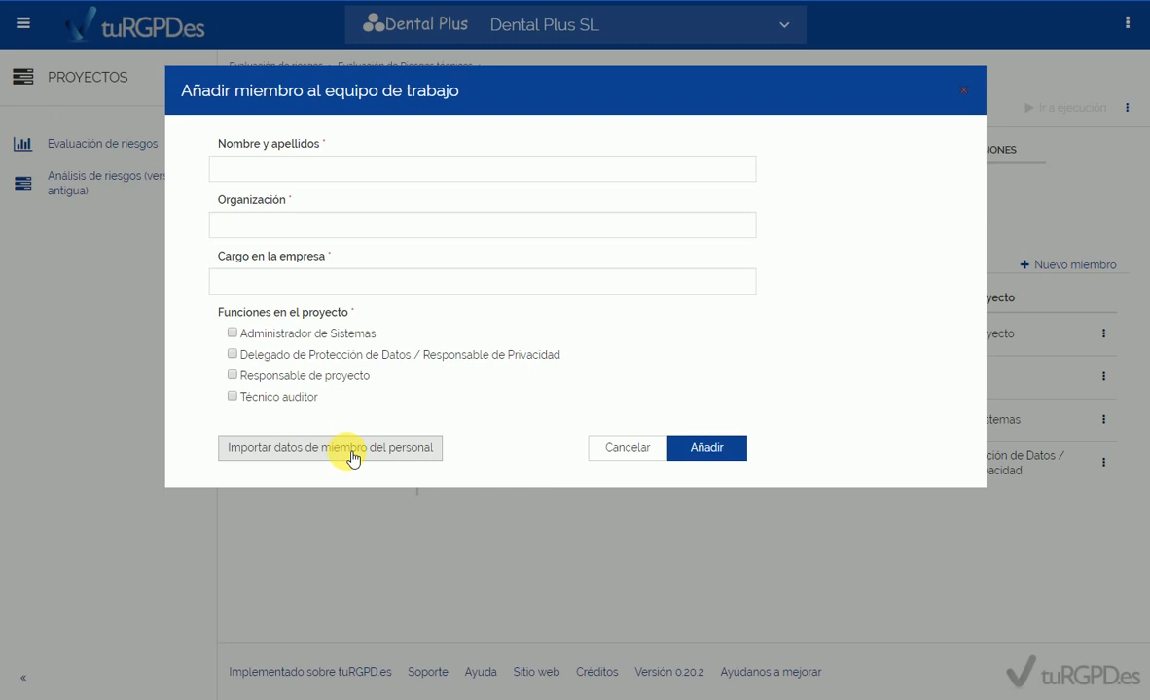
pyautogui.click(352, 453)
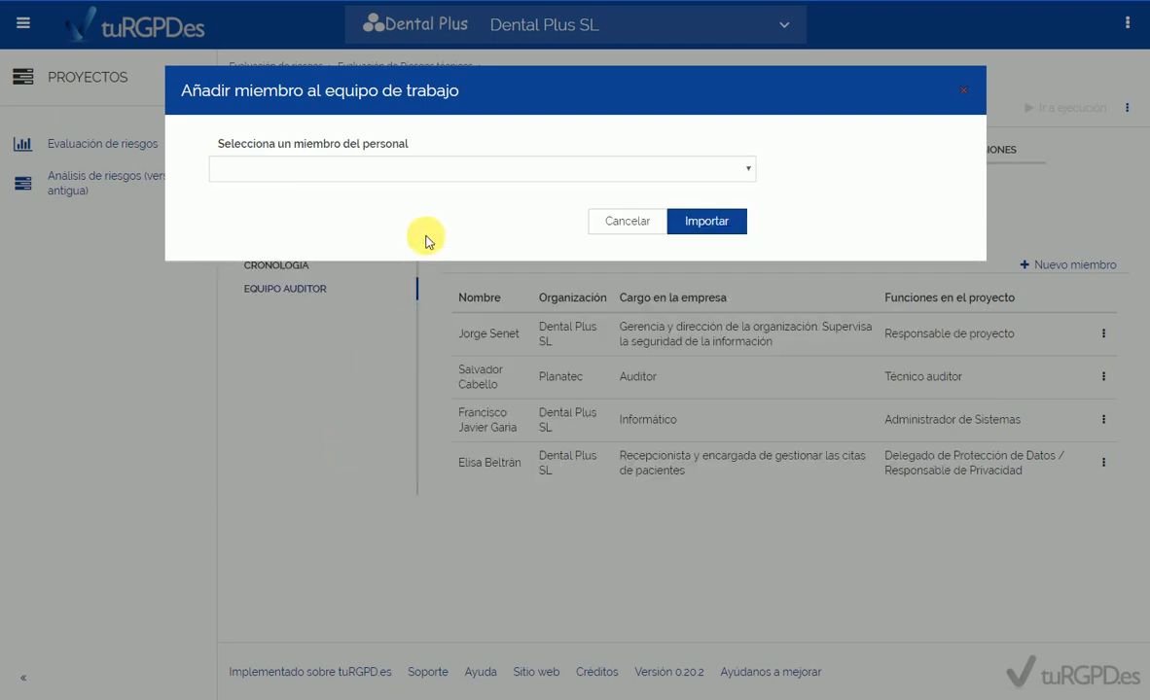
pyautogui.click(445, 172)
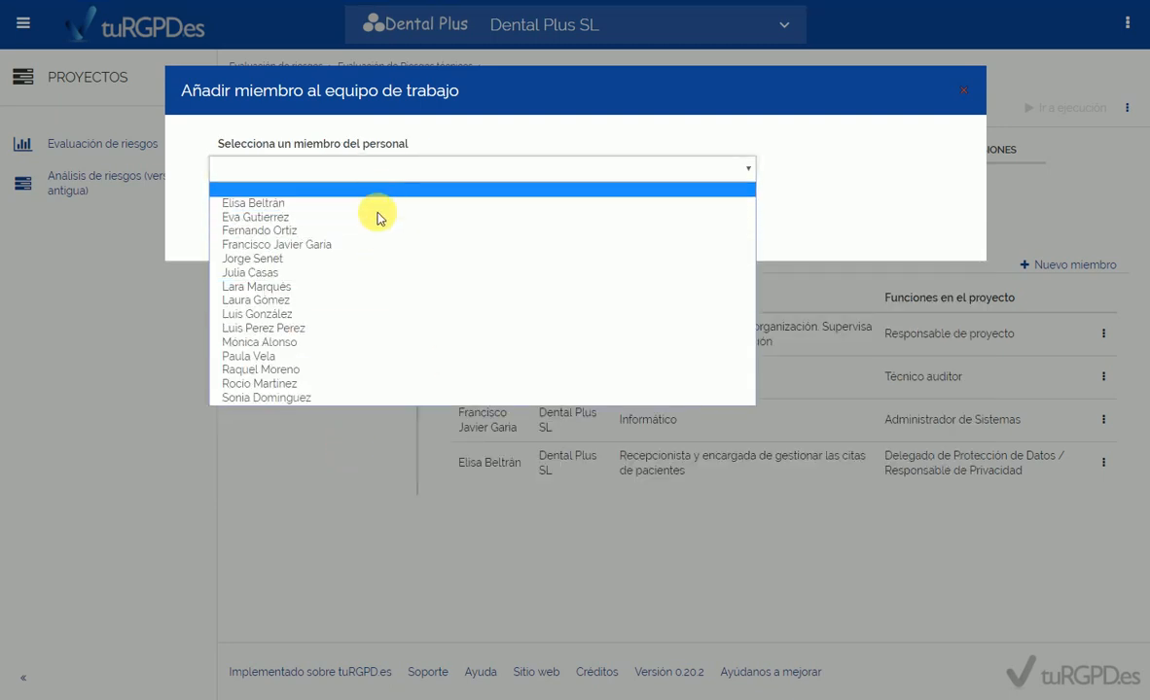
pyautogui.click(331, 515)
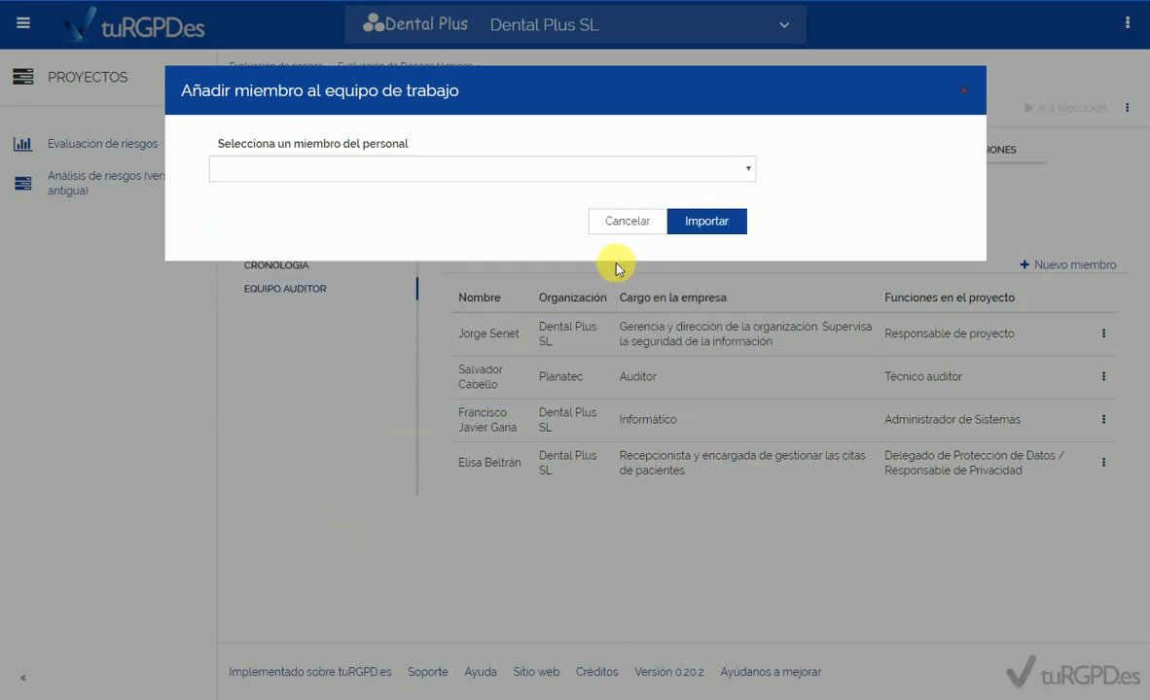
pyautogui.click(627, 224)
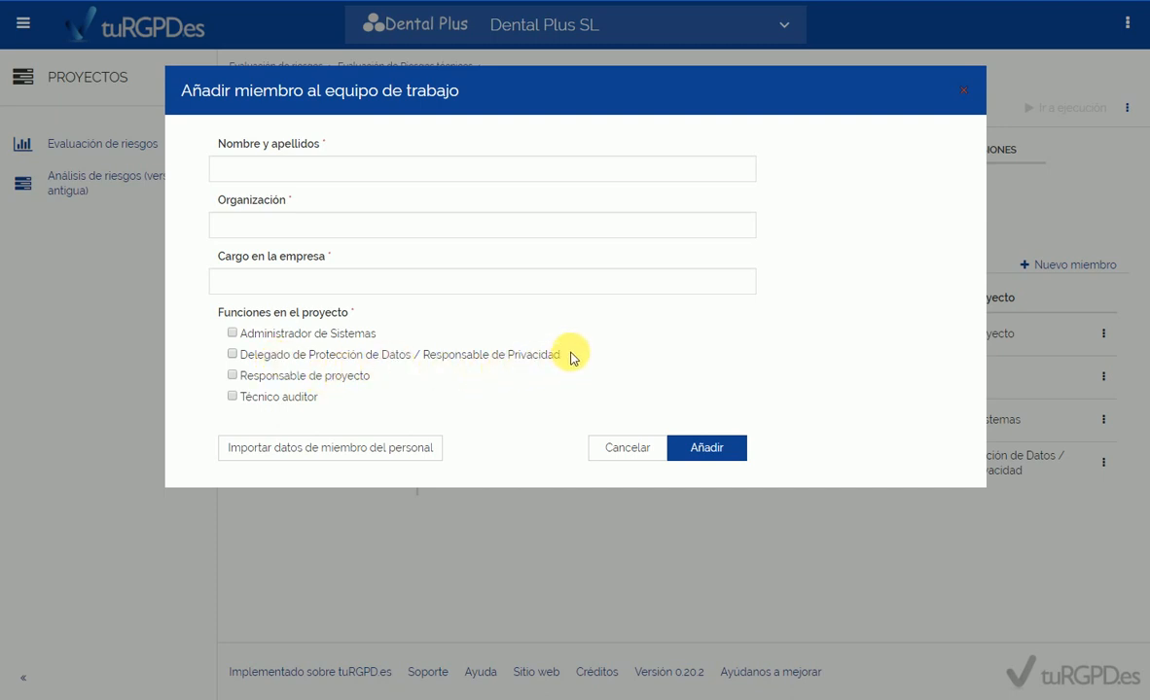
pyautogui.click(627, 450)
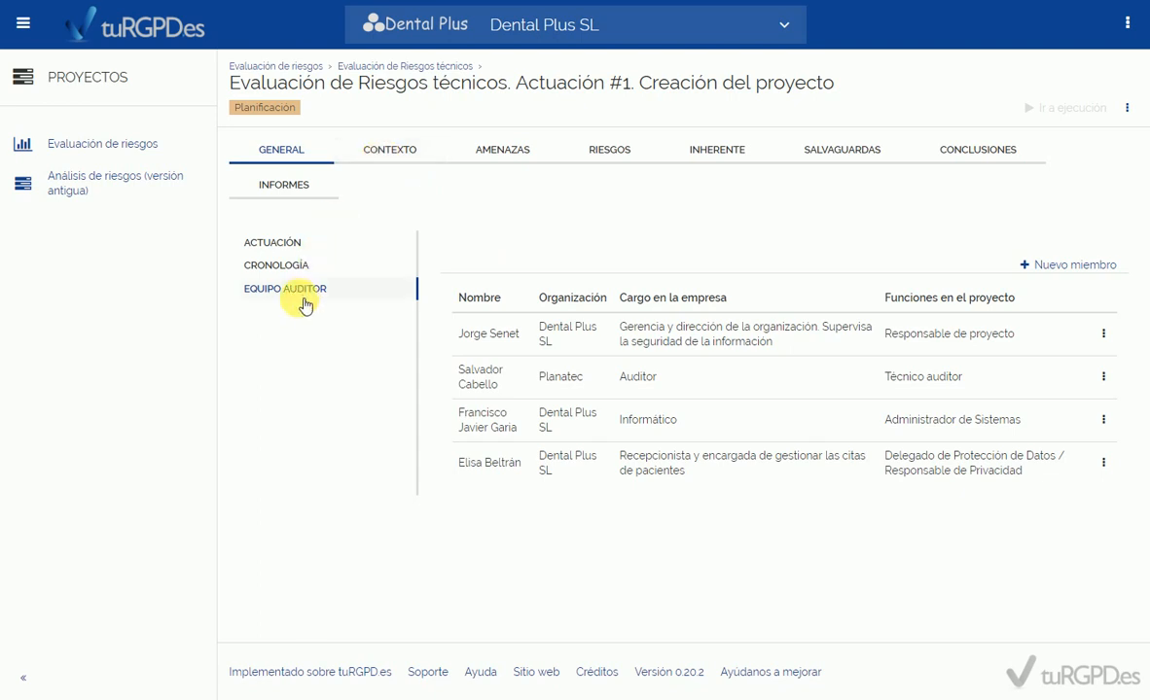
# Open the action's context selection and try deselecting and reselecting its control organizations, finishing with all of them selected
pyautogui.click(389, 148)
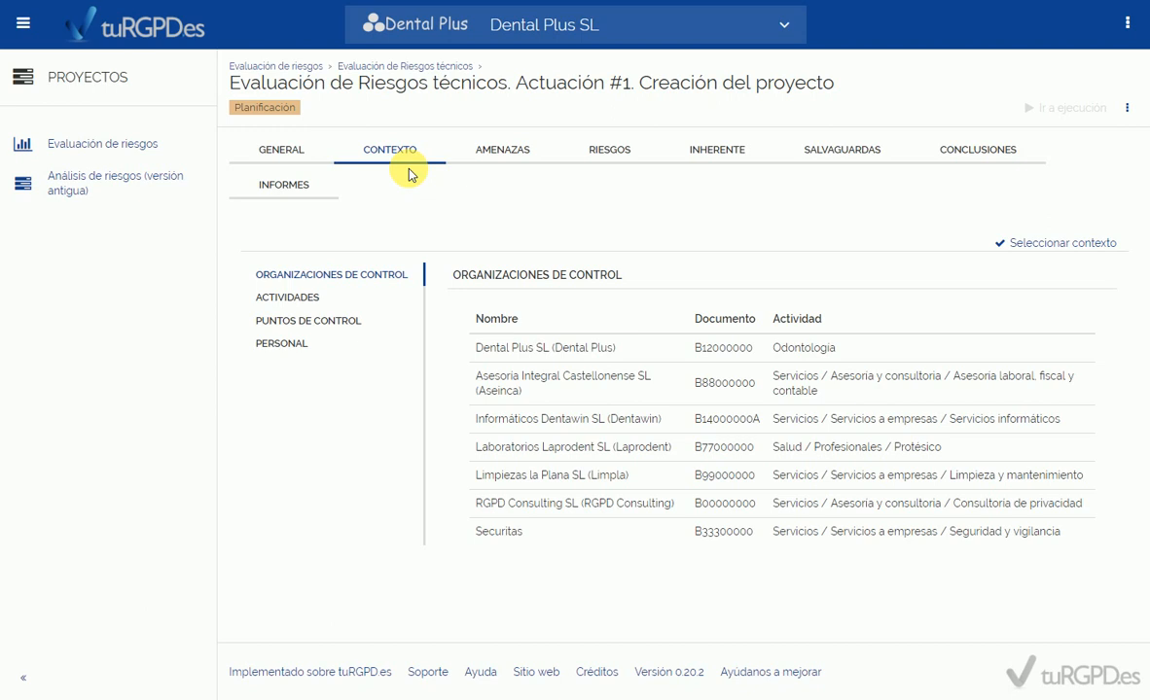
pyautogui.click(1002, 247)
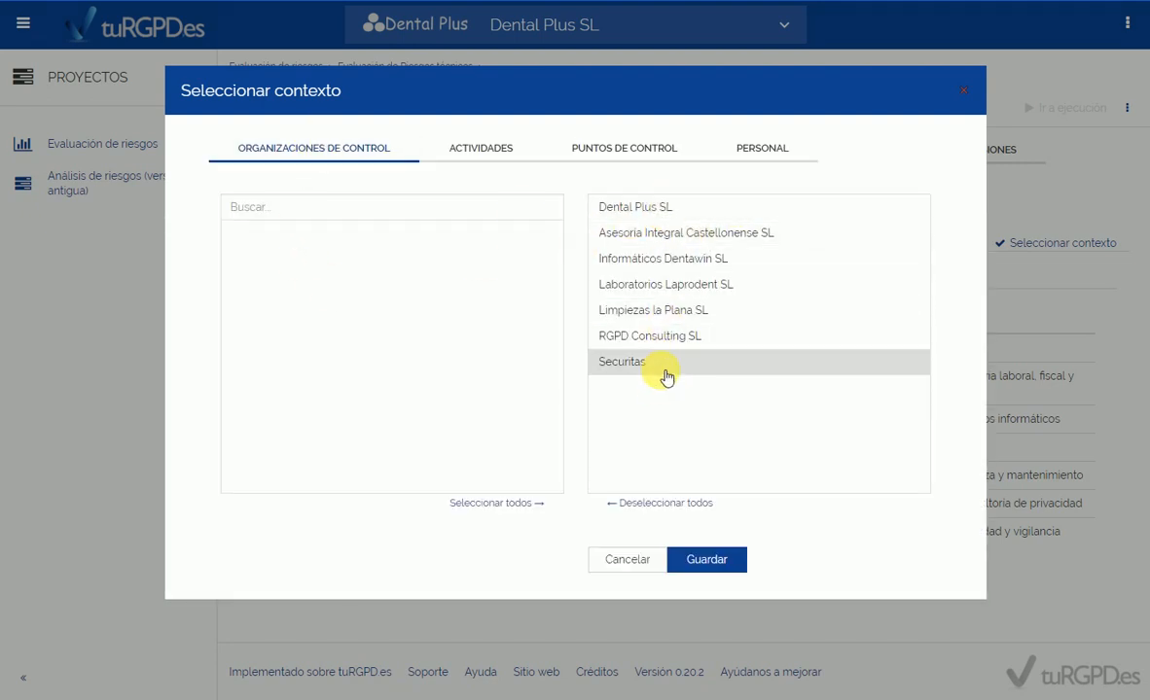
pyautogui.click(612, 503)
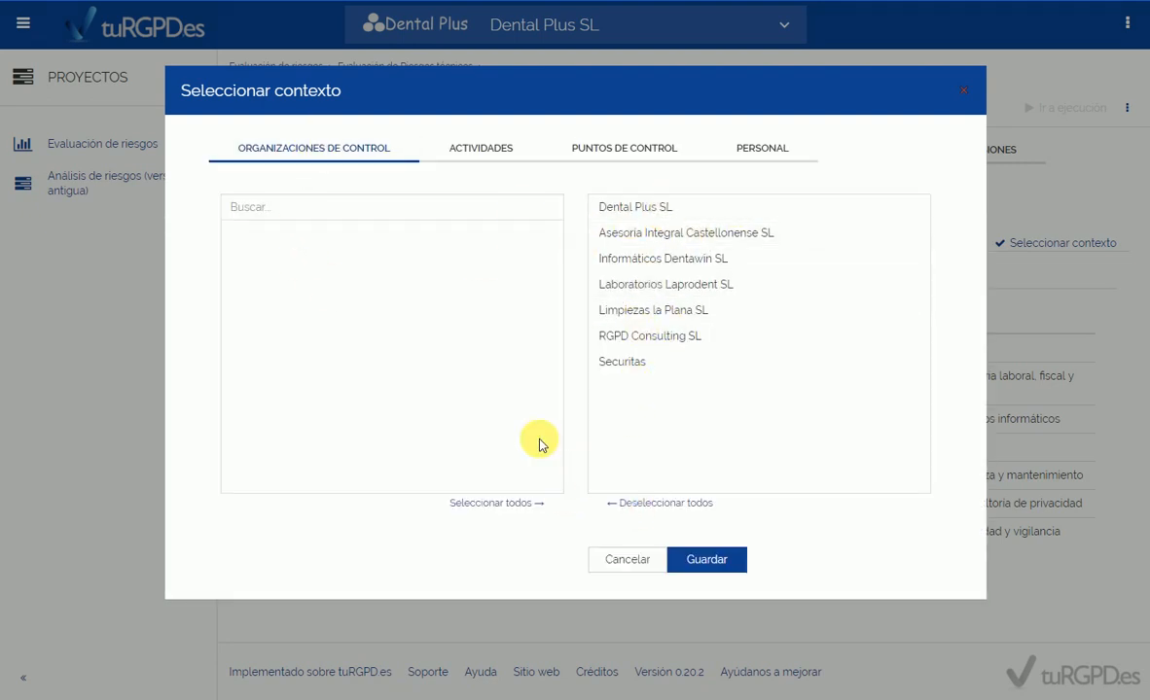
pyautogui.click(329, 286)
pyautogui.click(311, 310)
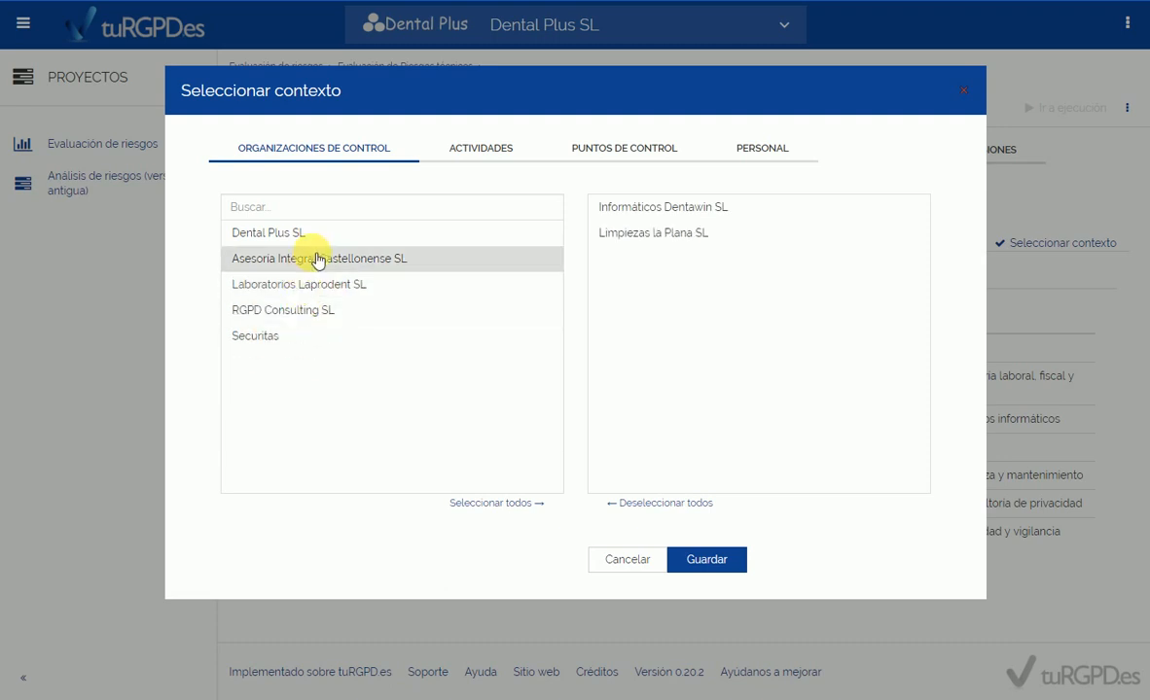
pyautogui.click(502, 503)
pyautogui.click(671, 505)
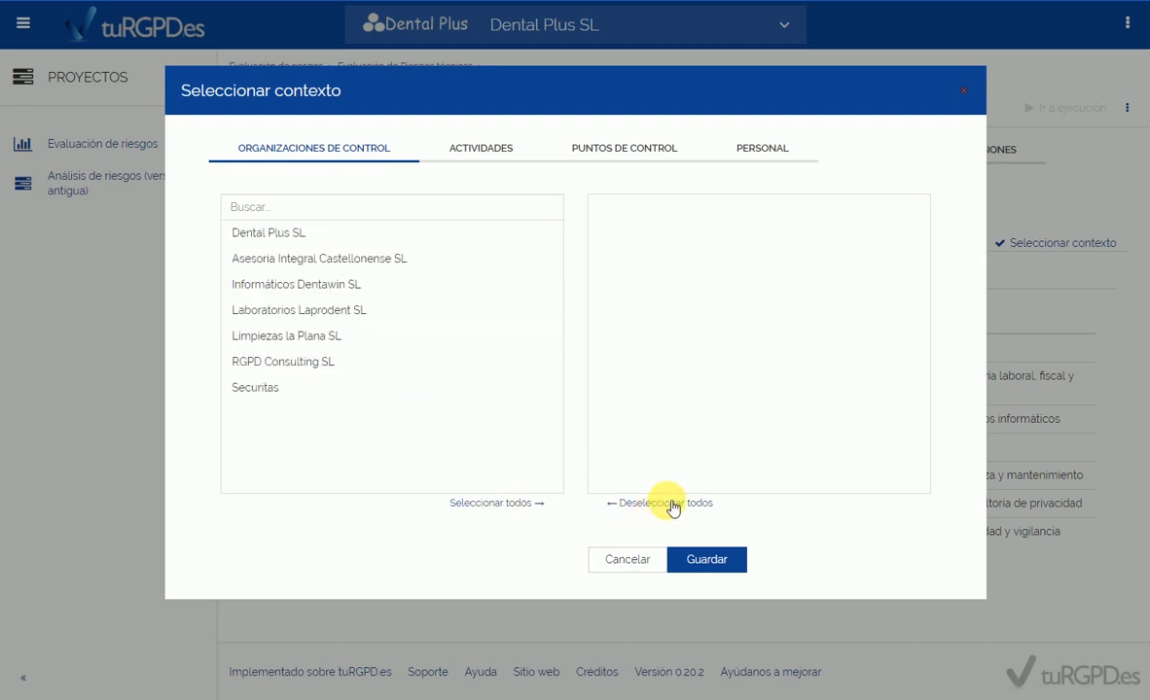
pyautogui.click(472, 502)
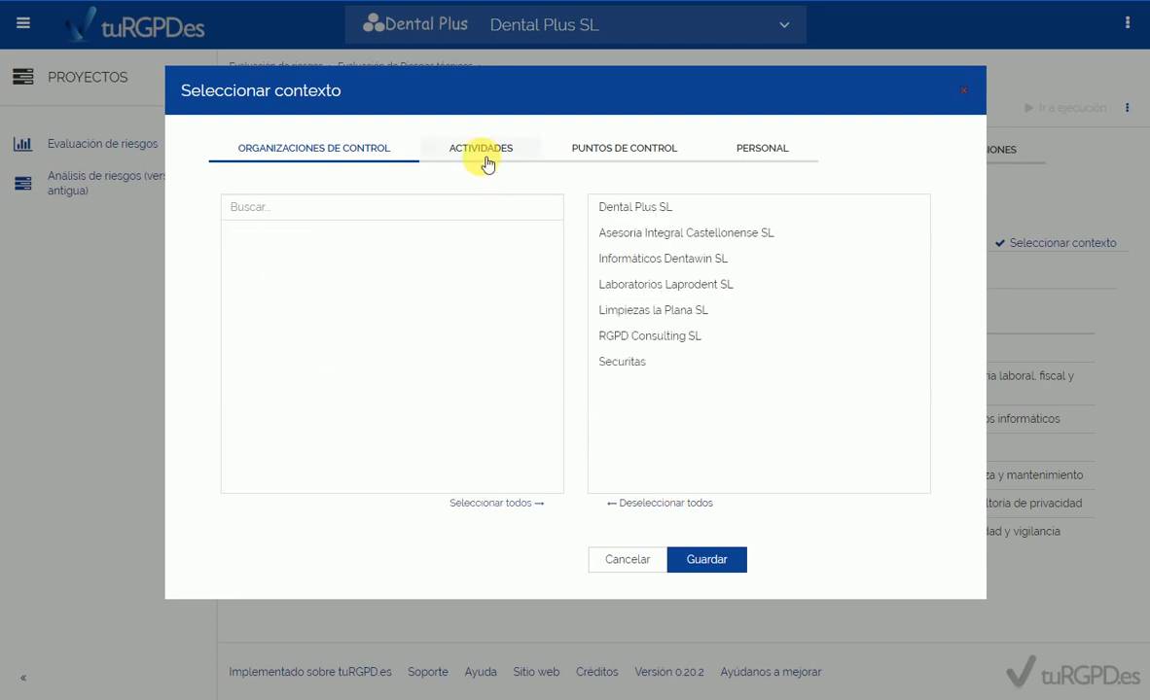
# Review the activities, control points and personnel included in the context selection, and leave it without saving
pyautogui.click(478, 153)
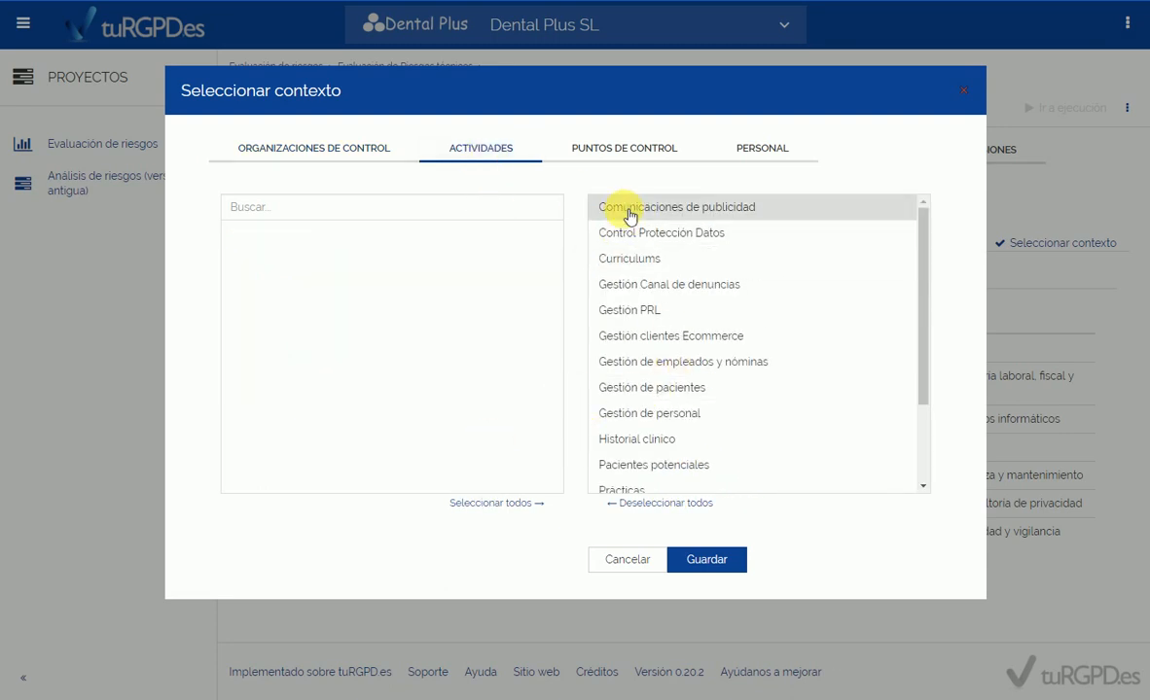
pyautogui.click(626, 149)
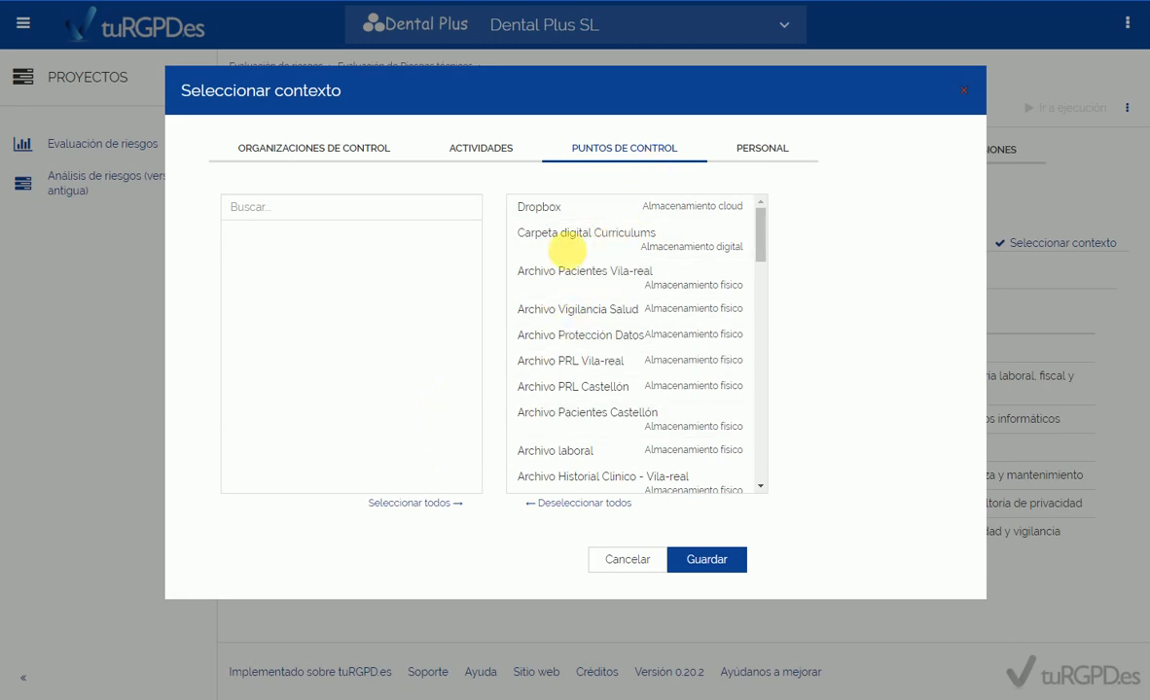
pyautogui.click(762, 150)
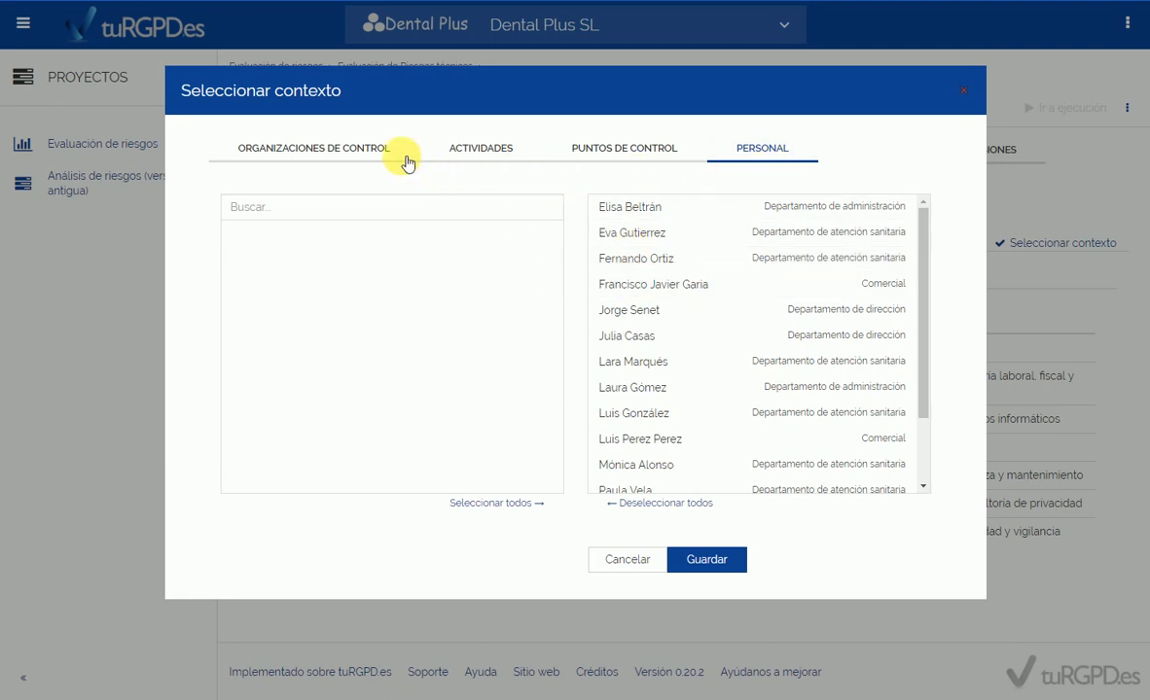
pyautogui.click(628, 560)
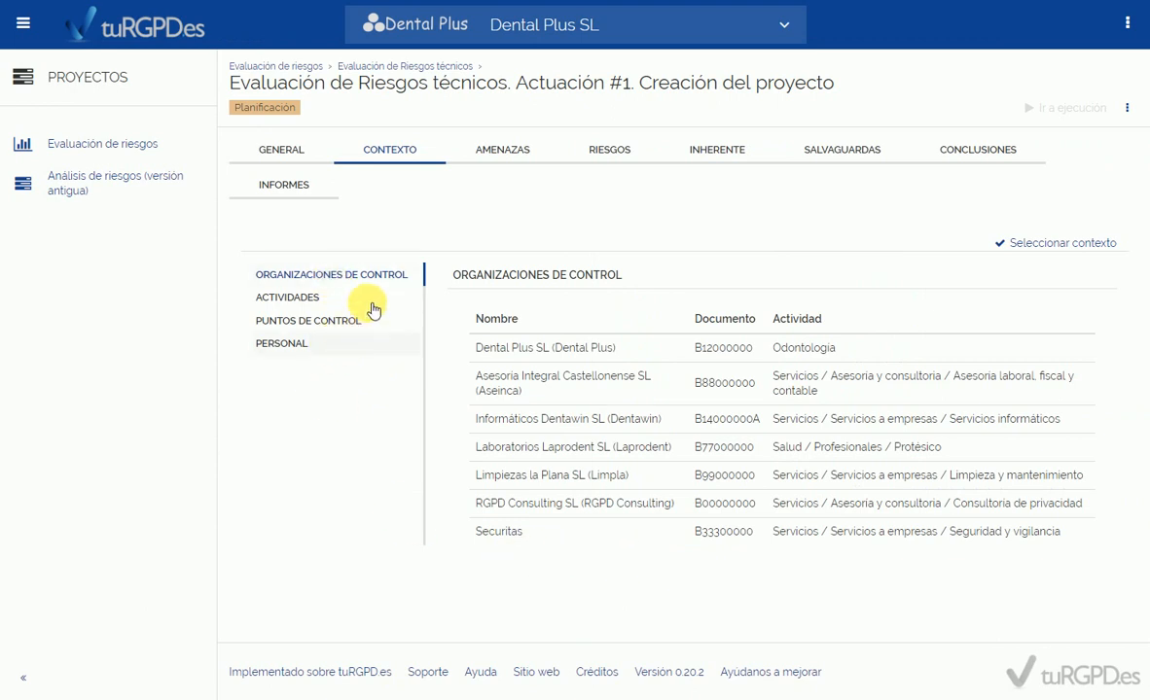
# Open the scenario selection of the action's threats and inspect the Afección and Normativa filter options without applying any
pyautogui.click(506, 153)
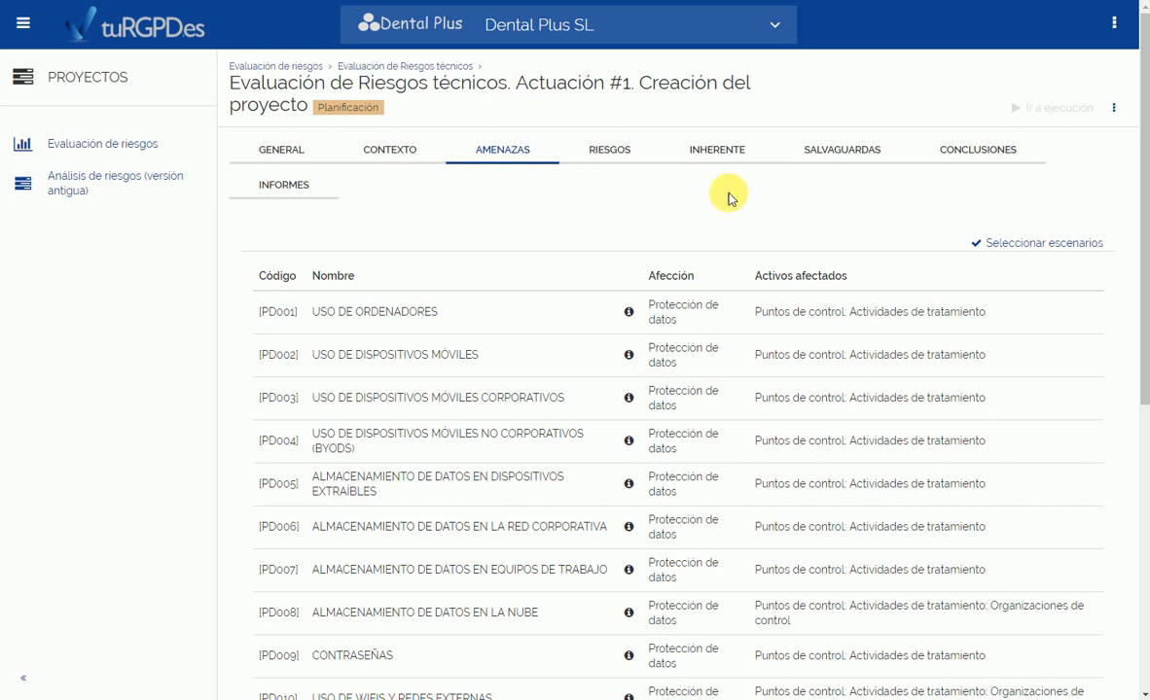
pyautogui.click(1026, 247)
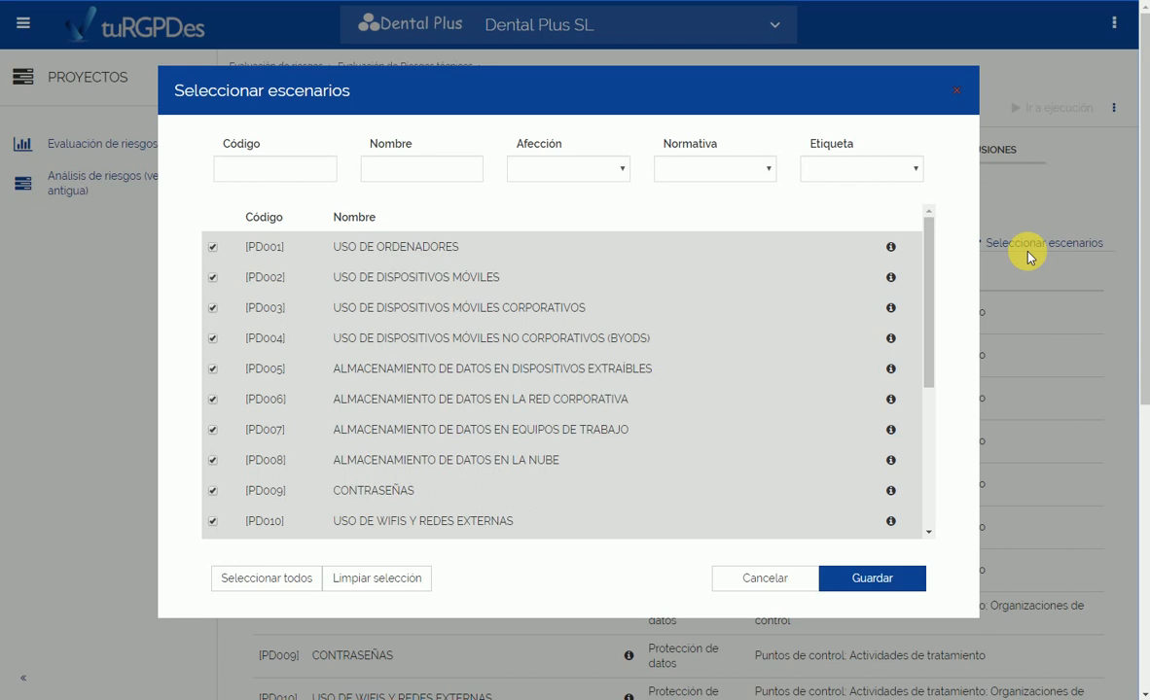
pyautogui.click(570, 167)
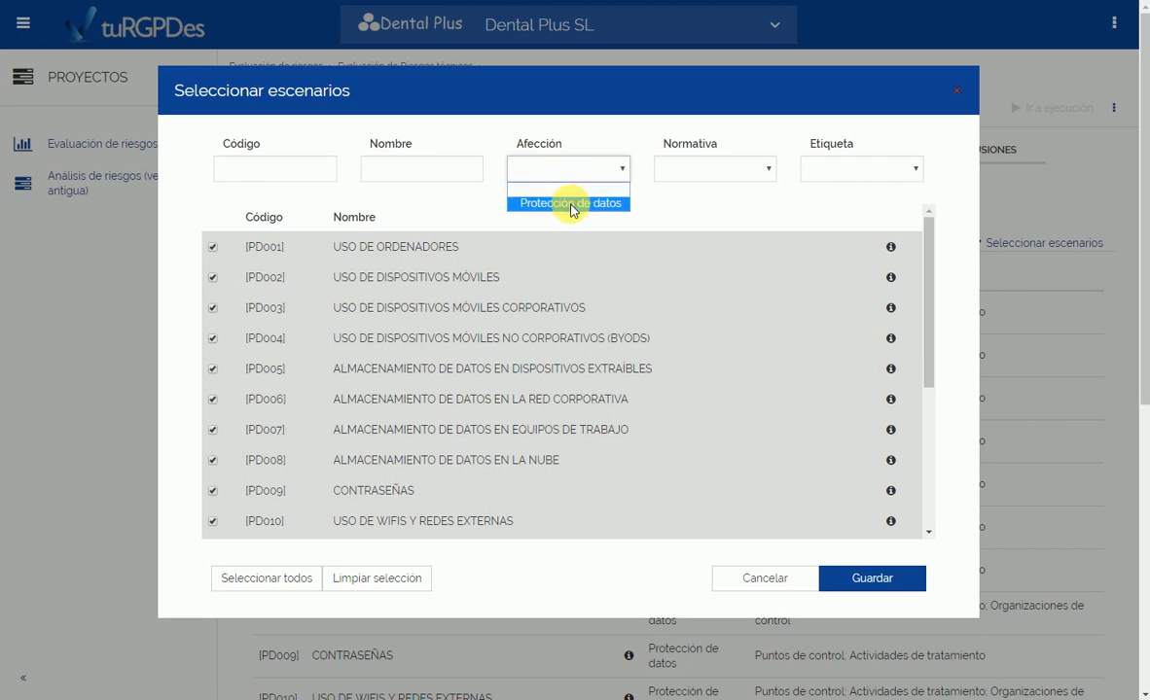
pyautogui.click(692, 174)
pyautogui.click(697, 175)
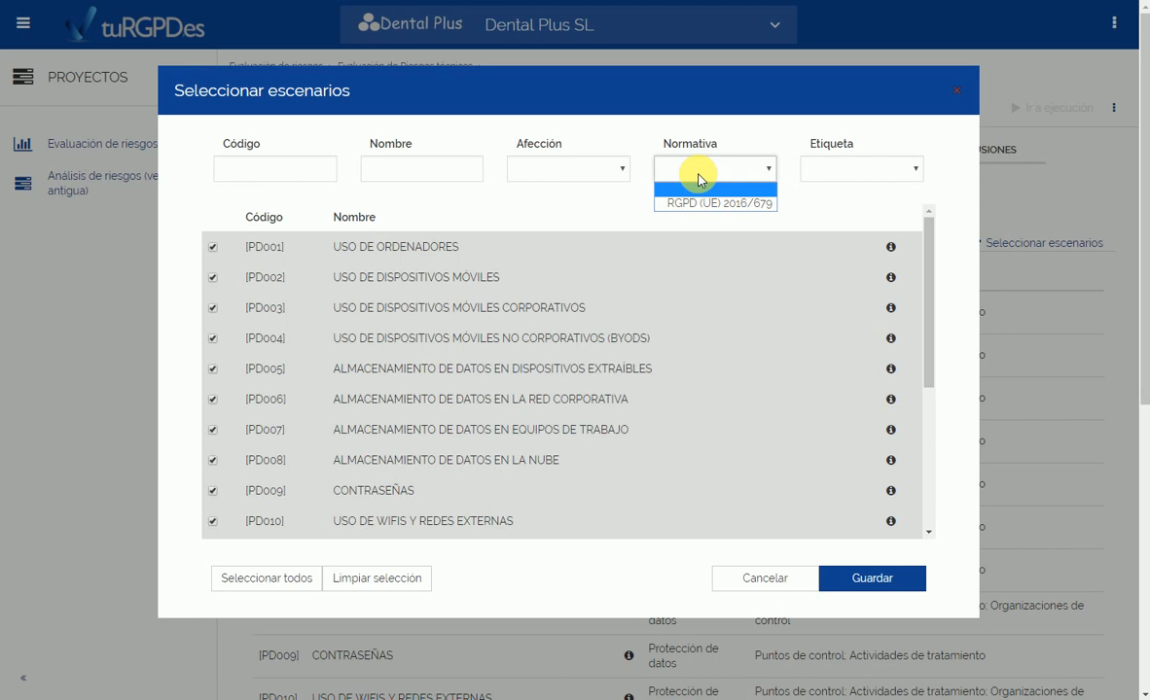
pyautogui.click(595, 169)
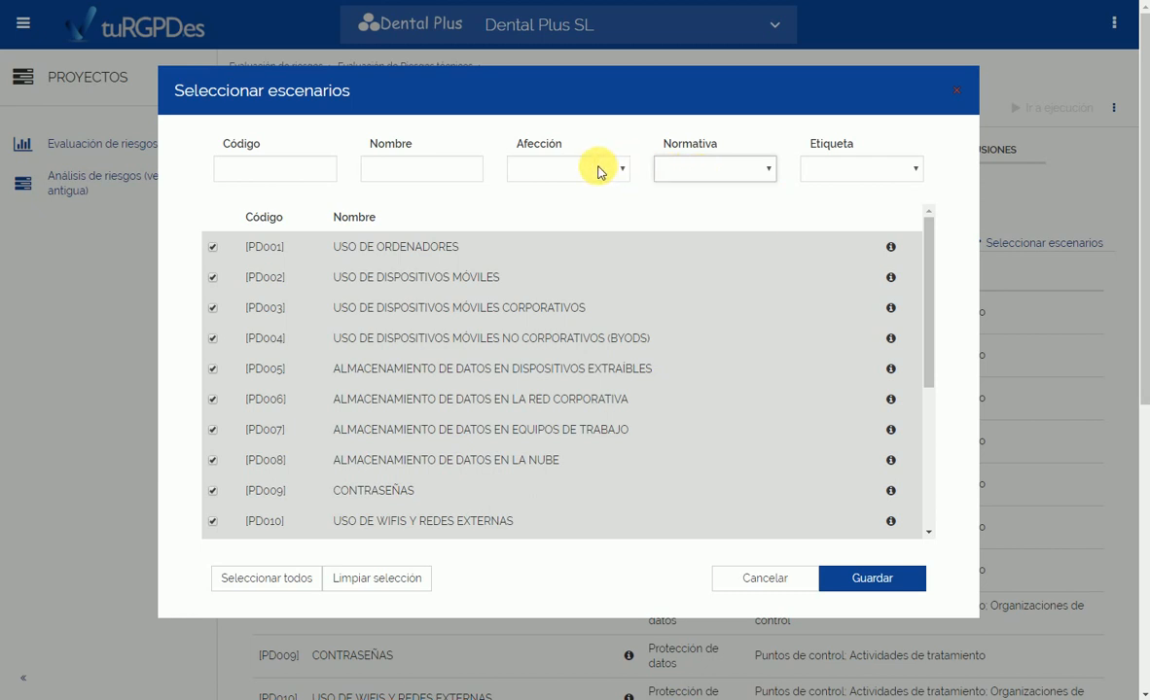
pyautogui.click(600, 172)
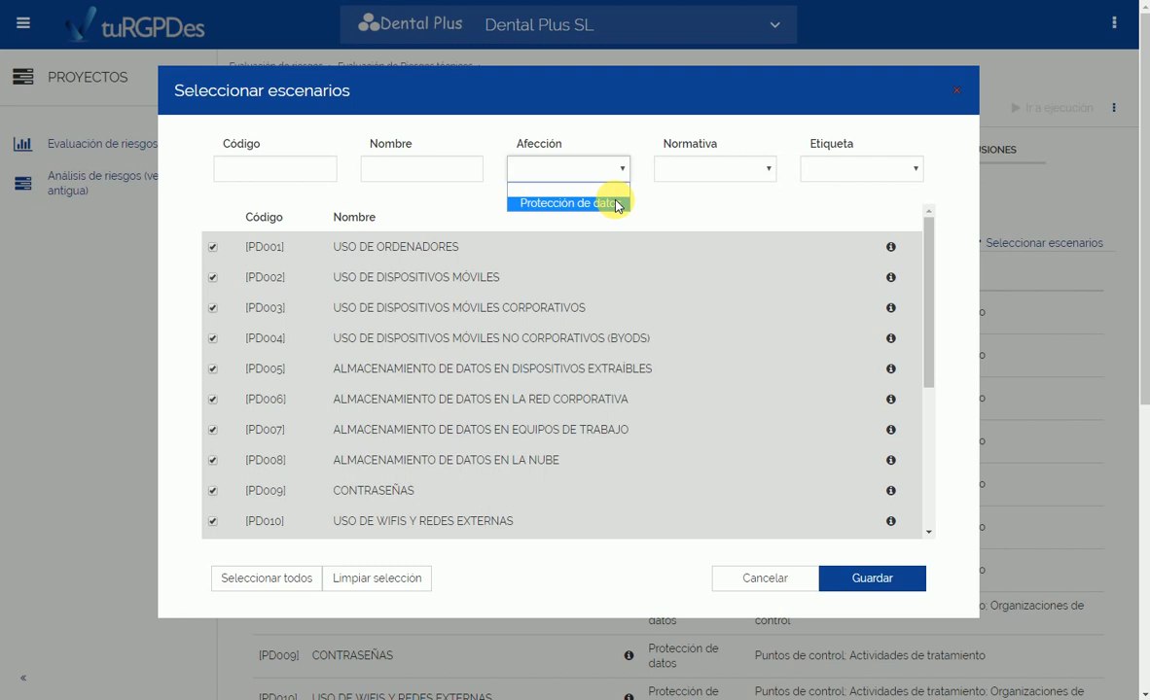
pyautogui.click(744, 168)
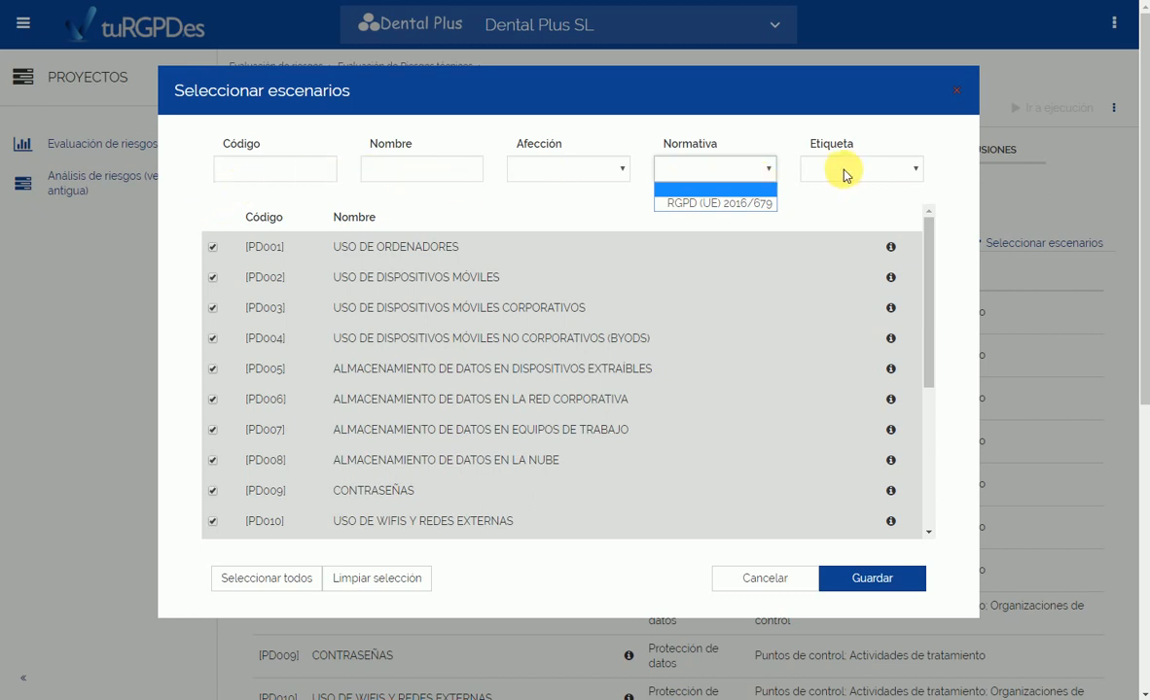
pyautogui.press('Down')
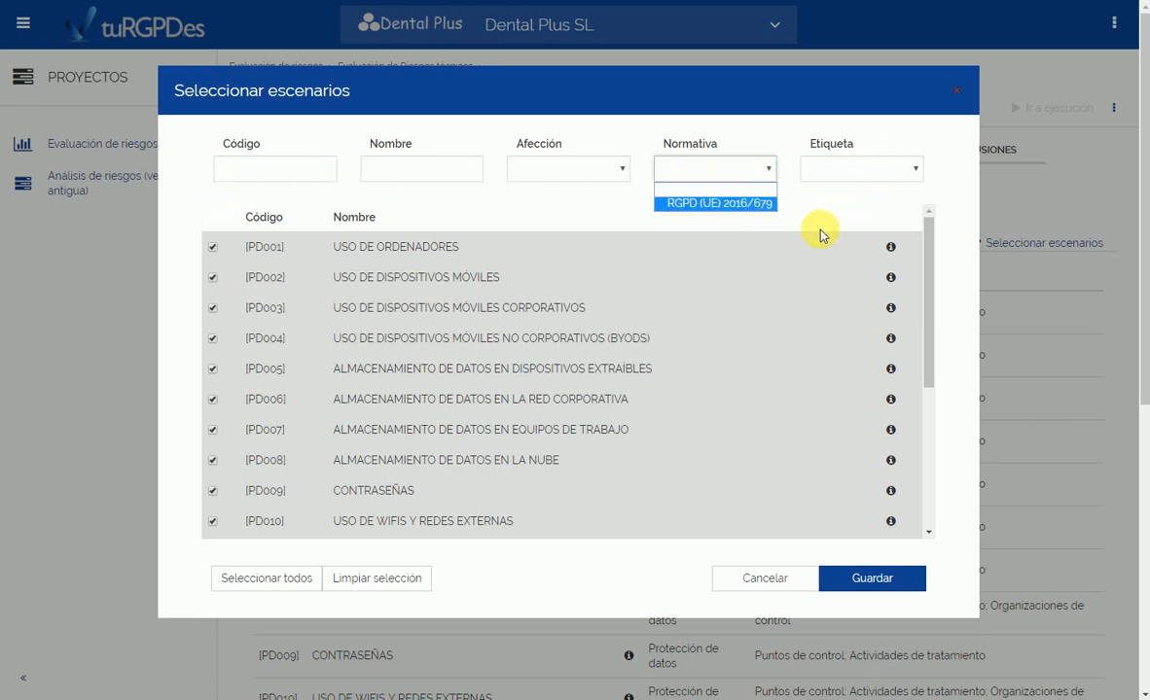
pyautogui.click(523, 216)
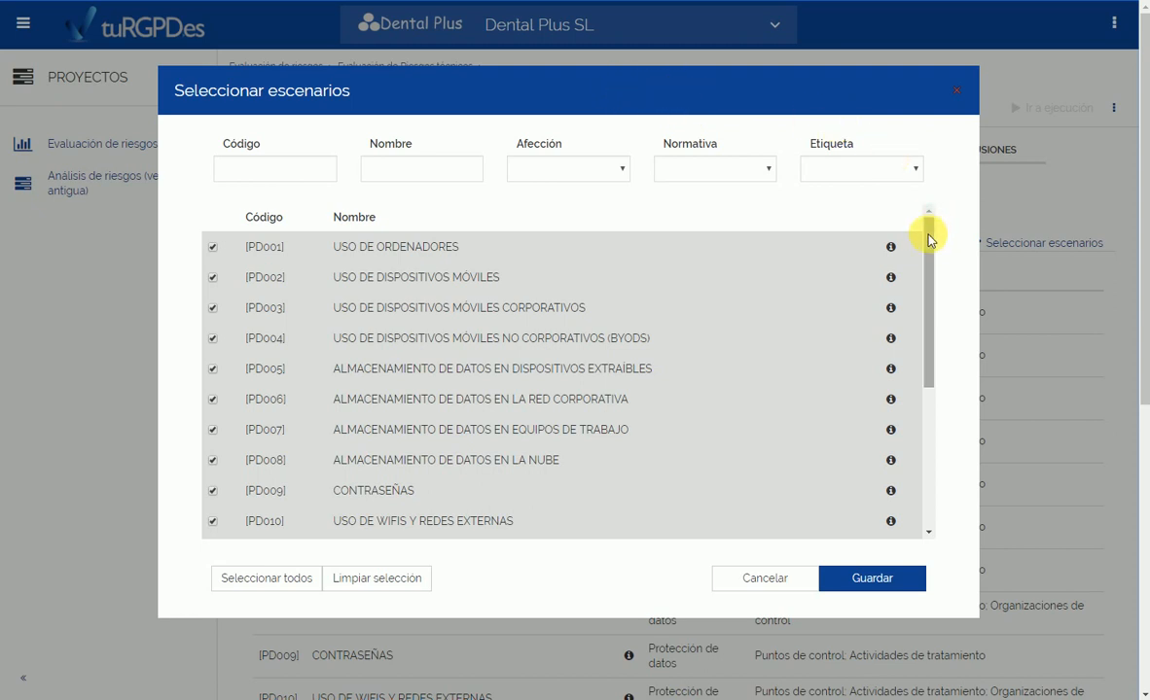
# Try deselecting and reselecting scenarios PD012, PD013 and PD014, and leave the scenario selection without saving
pyautogui.moveTo(928, 235); pyautogui.dragTo(929, 239)
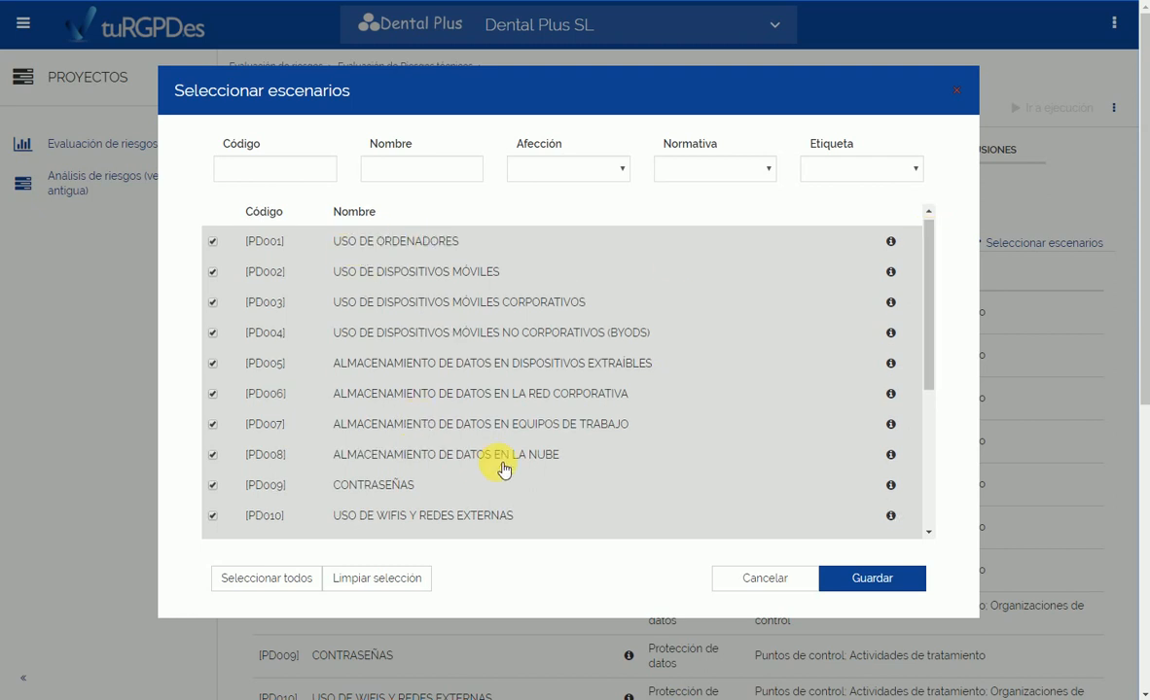
pyautogui.moveTo(931, 308); pyautogui.dragTo(931, 281)
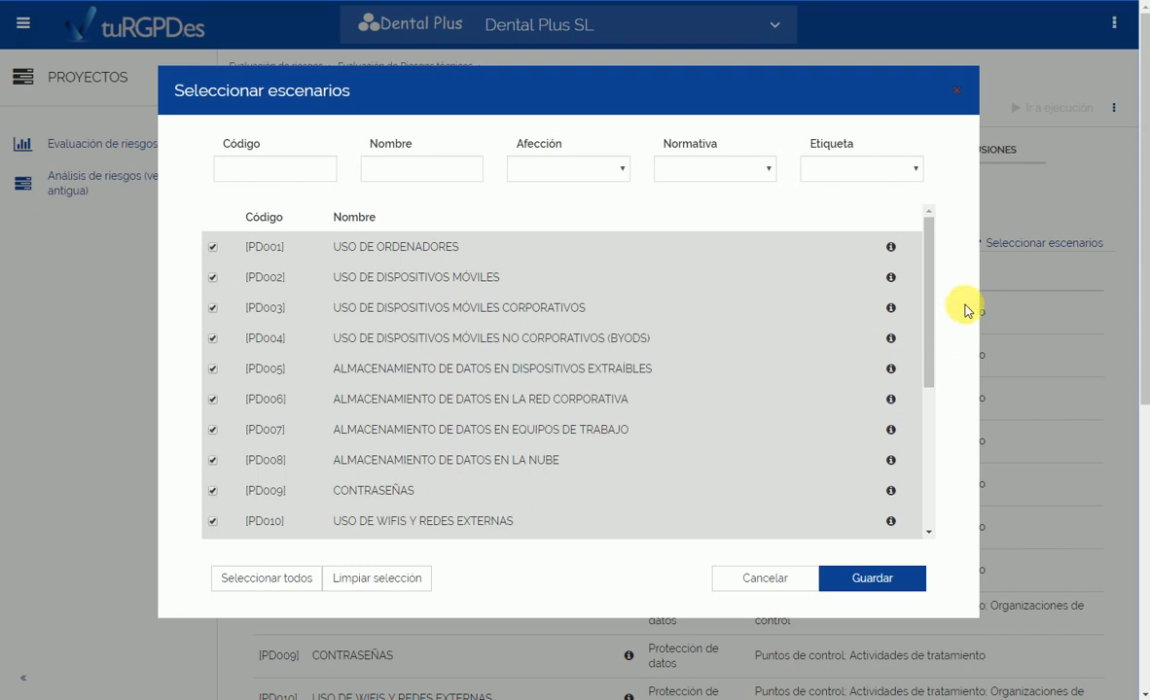
pyautogui.scroll(-1, 926, 306)
pyautogui.scroll(-3, 939, 360)
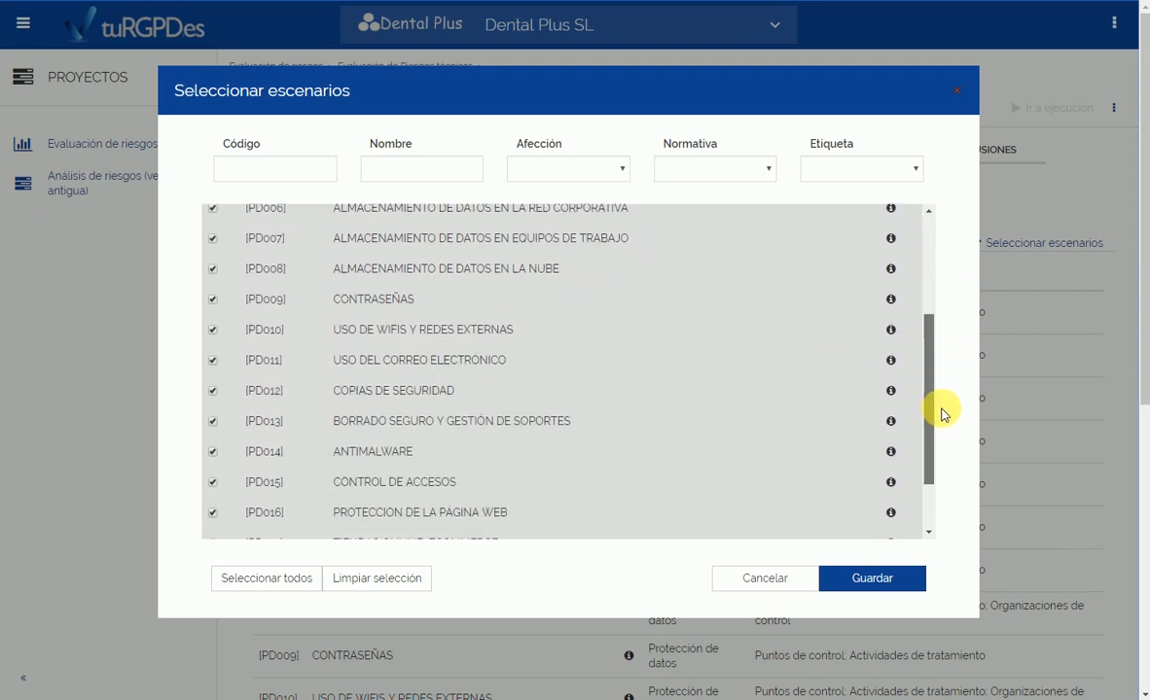
pyautogui.click(213, 396)
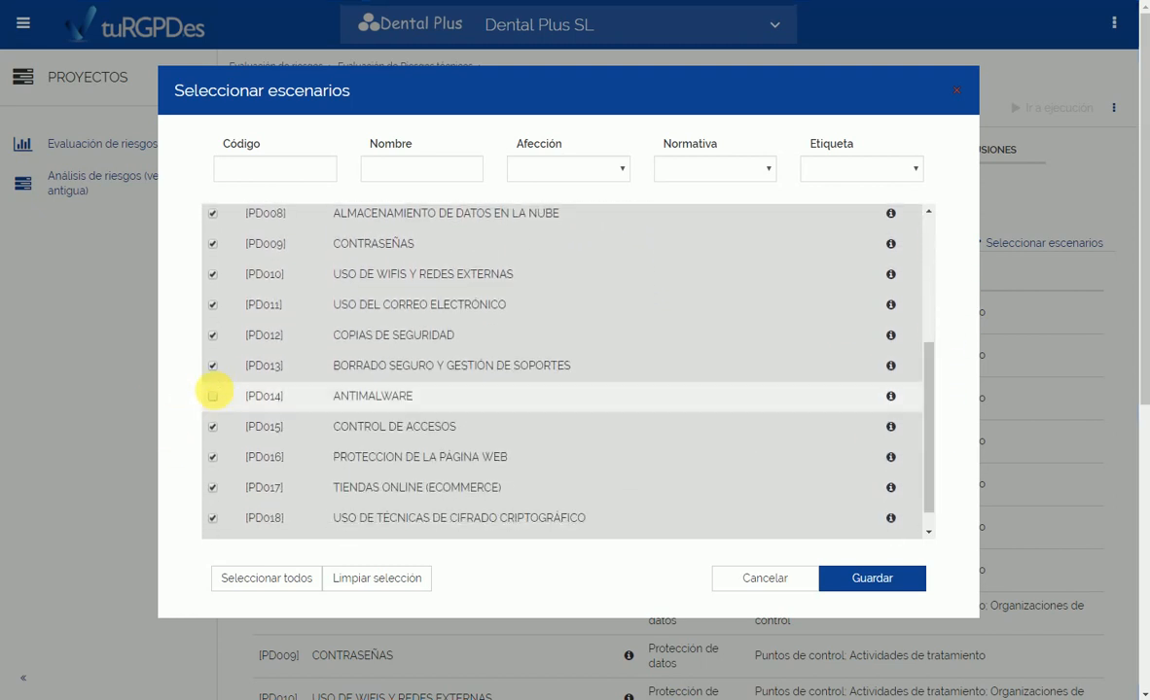
pyautogui.click(213, 365)
pyautogui.click(213, 334)
pyautogui.click(213, 366)
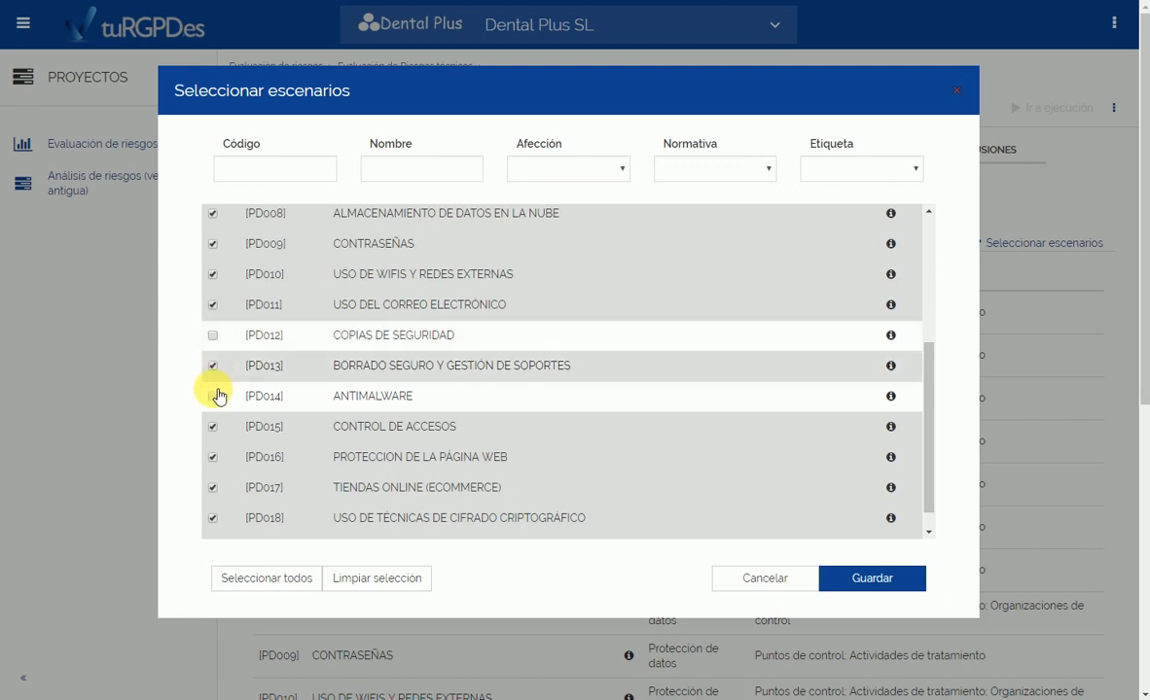
pyautogui.click(213, 396)
pyautogui.click(213, 335)
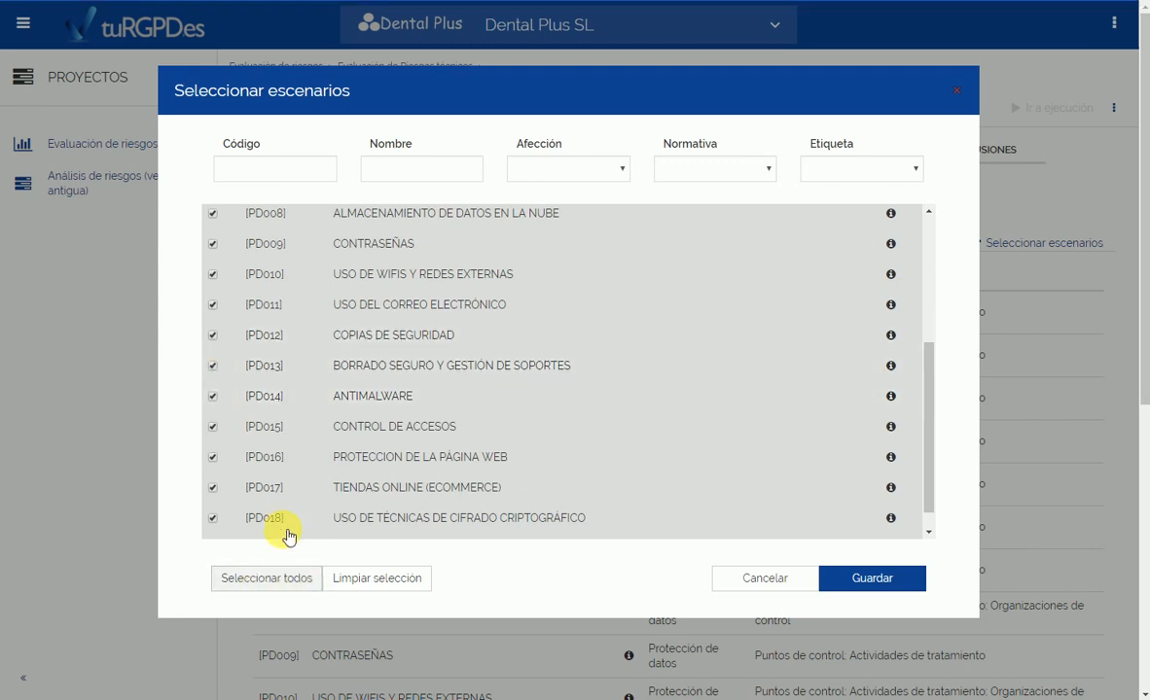
pyautogui.click(756, 580)
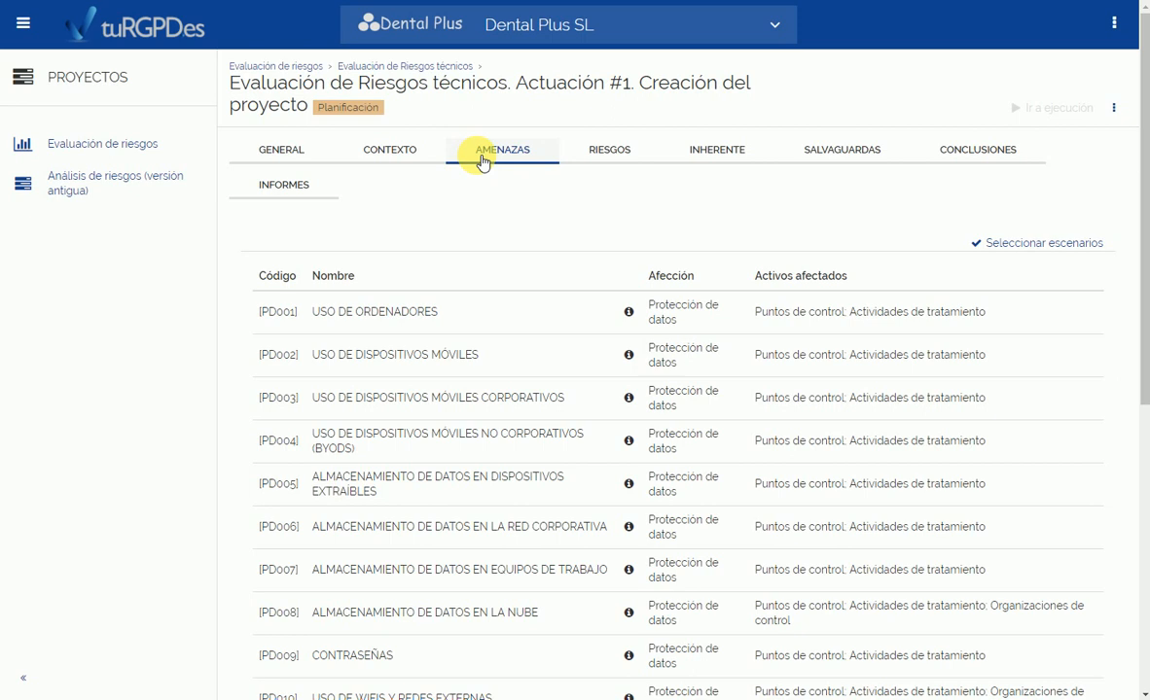
# In the action's risks, exclude PD001-03, PD001-04 and PD001-06 from the scenario [PD001] USO DE ORDENADORES
pyautogui.moveTo(628, 311)
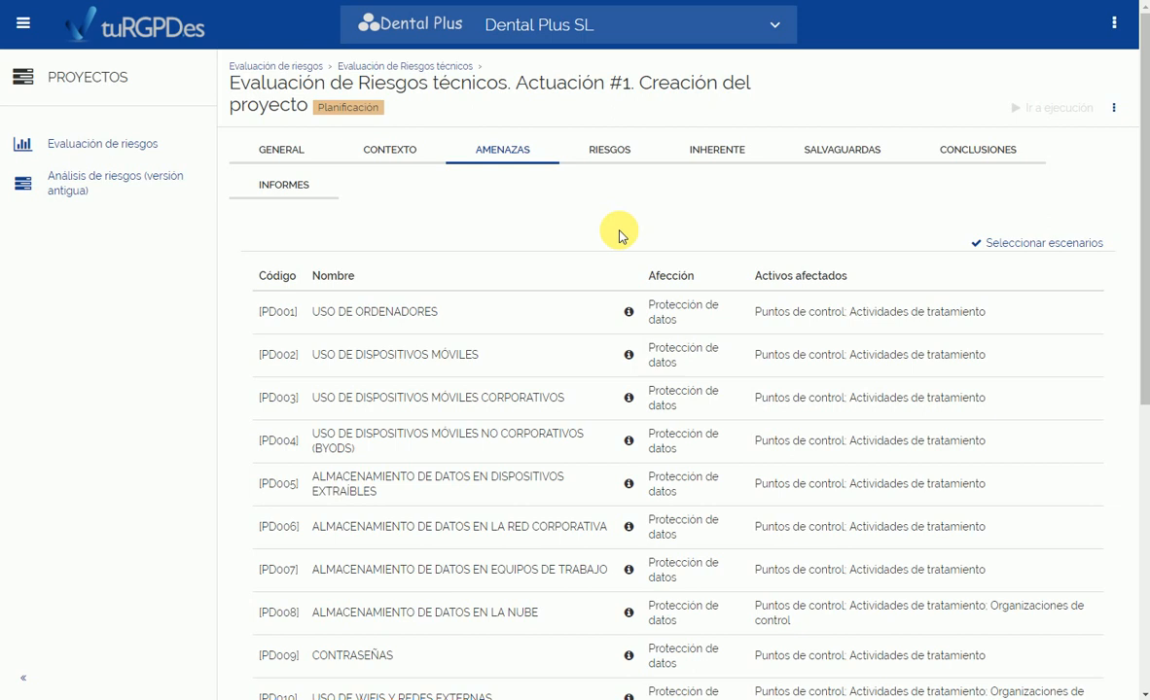
pyautogui.click(603, 159)
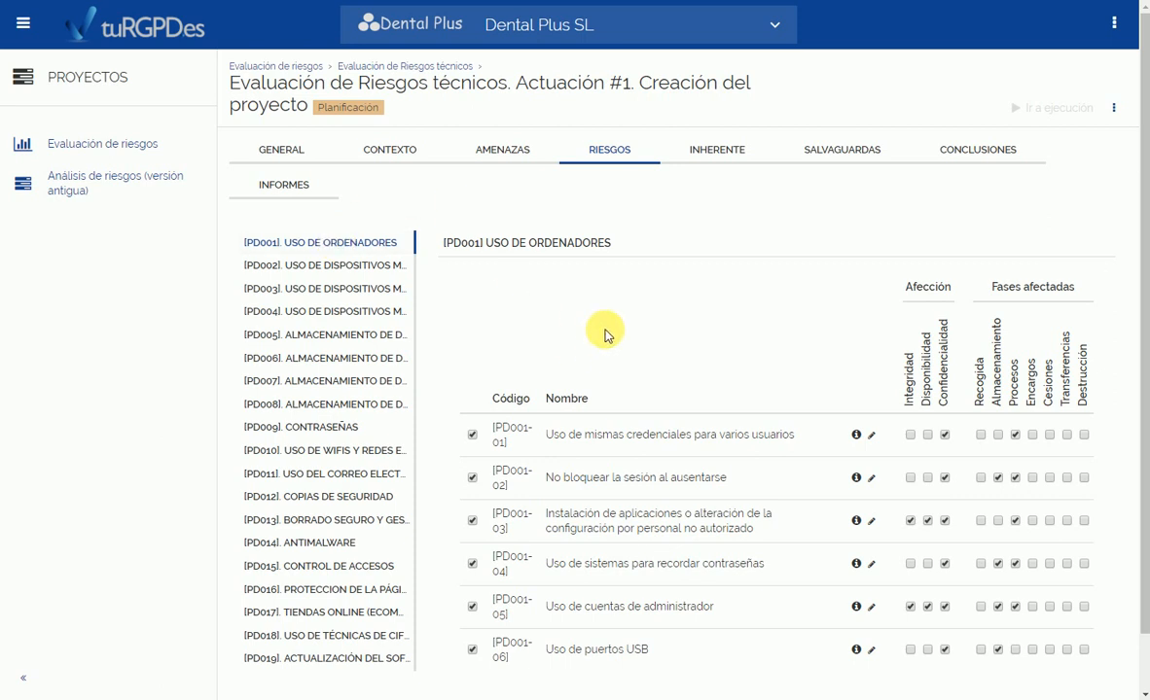
pyautogui.moveTo(1142, 165); pyautogui.dragTo(1144, 243)
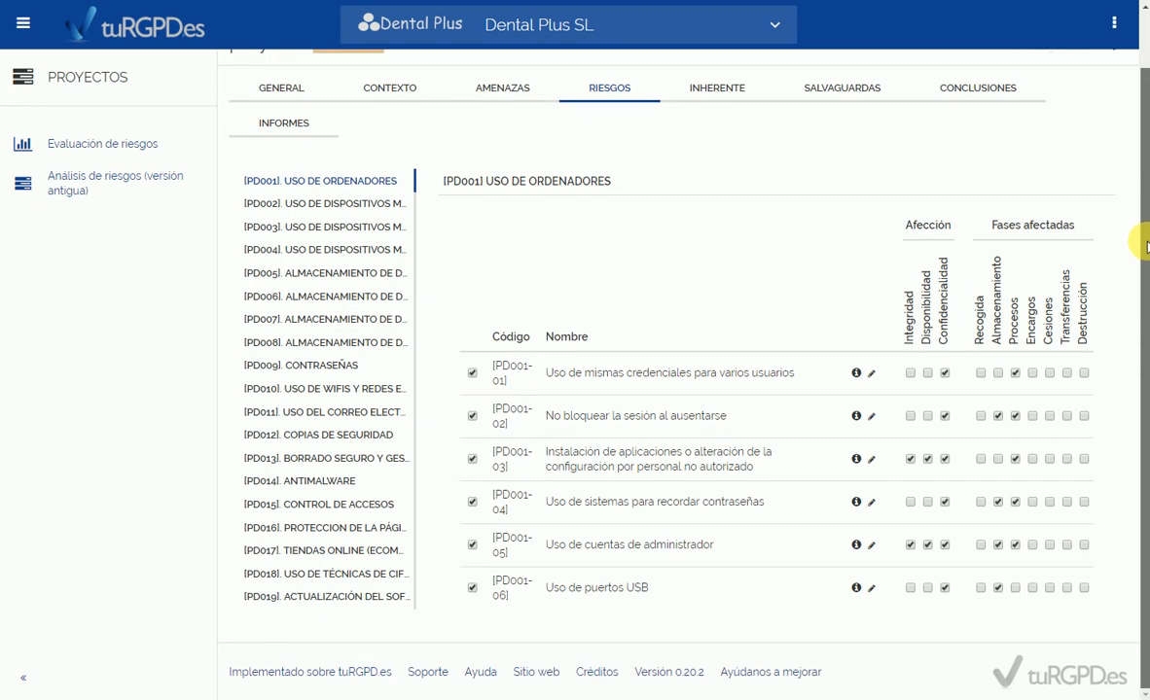
pyautogui.click(470, 459)
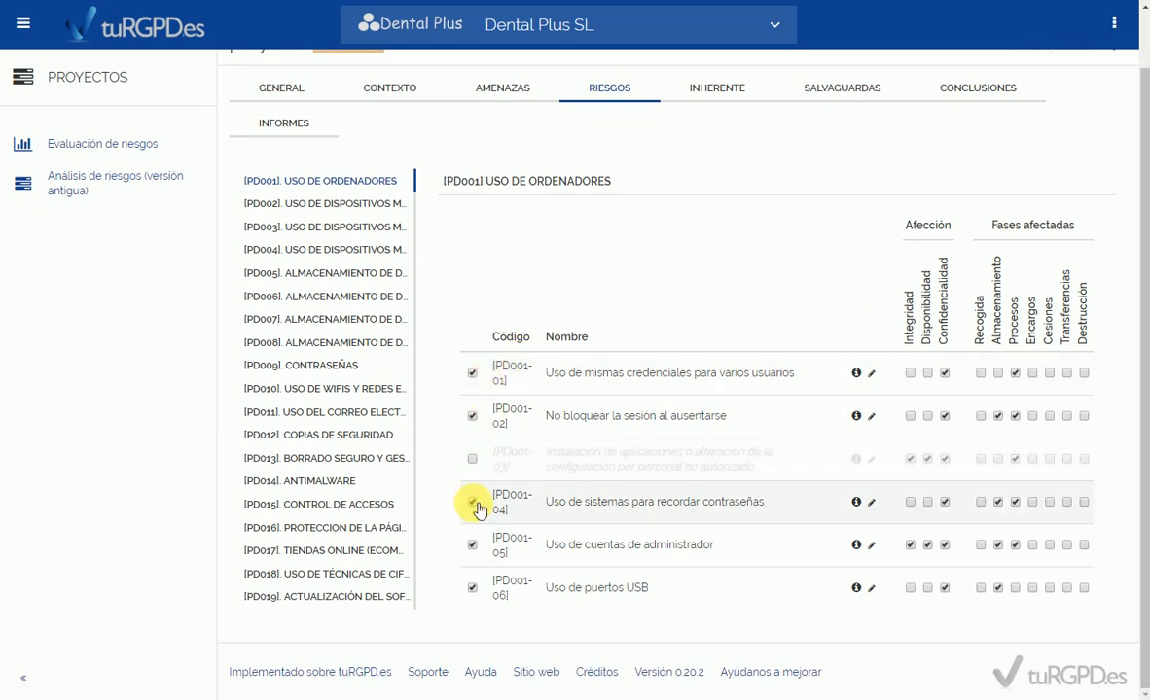
pyautogui.click(473, 502)
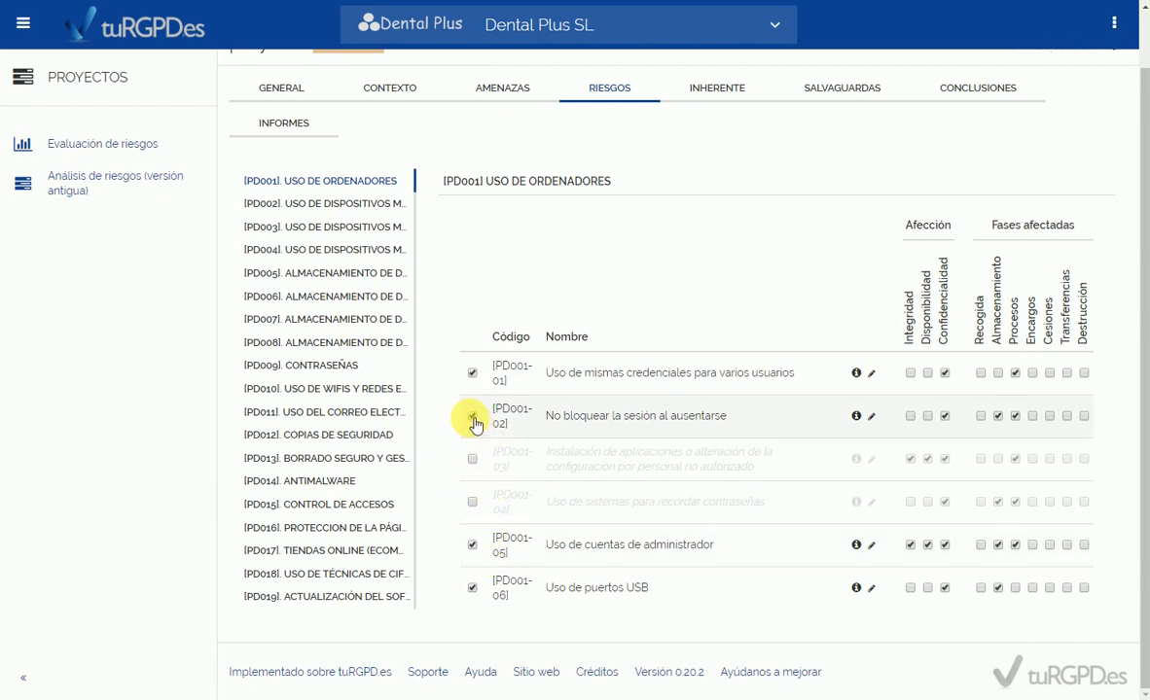
pyautogui.click(473, 591)
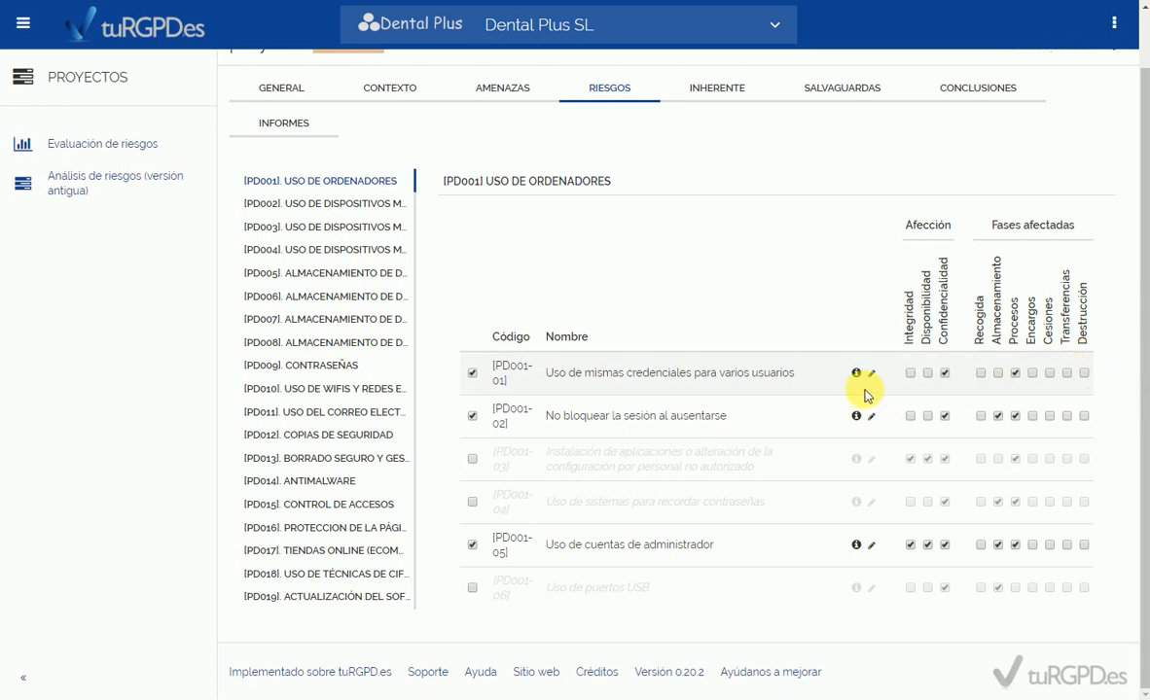
# Inspect the description of risk PD001-01 and its edit form, and close the form without saving
pyautogui.moveTo(855, 376)
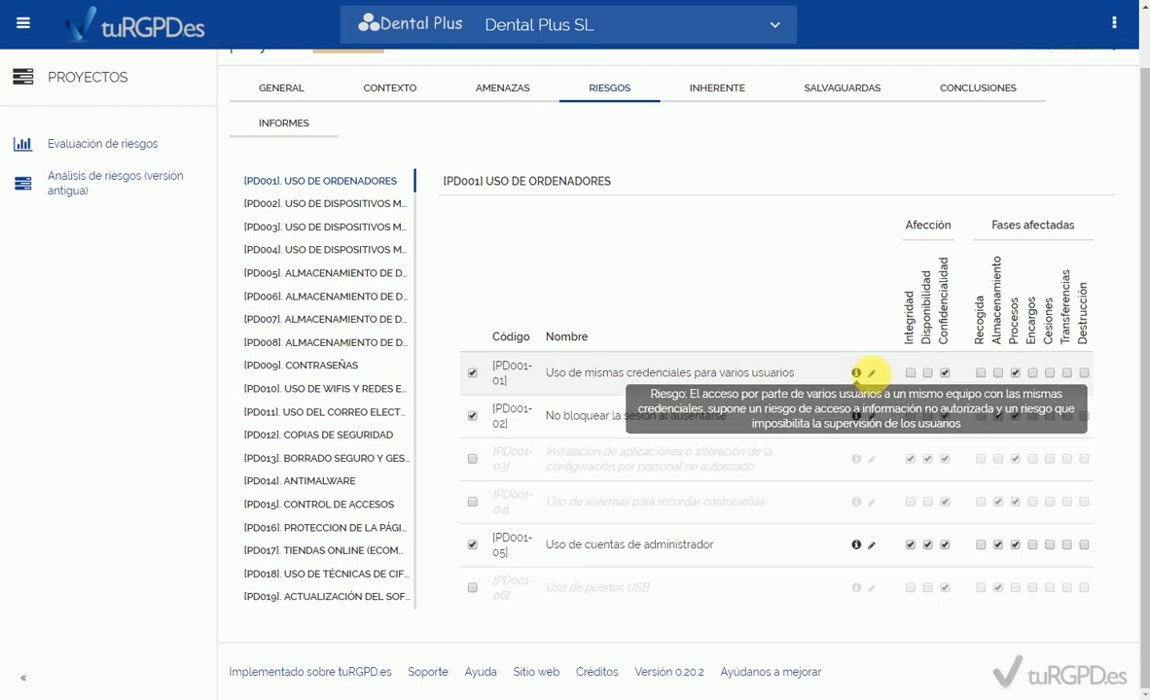
pyautogui.click(874, 377)
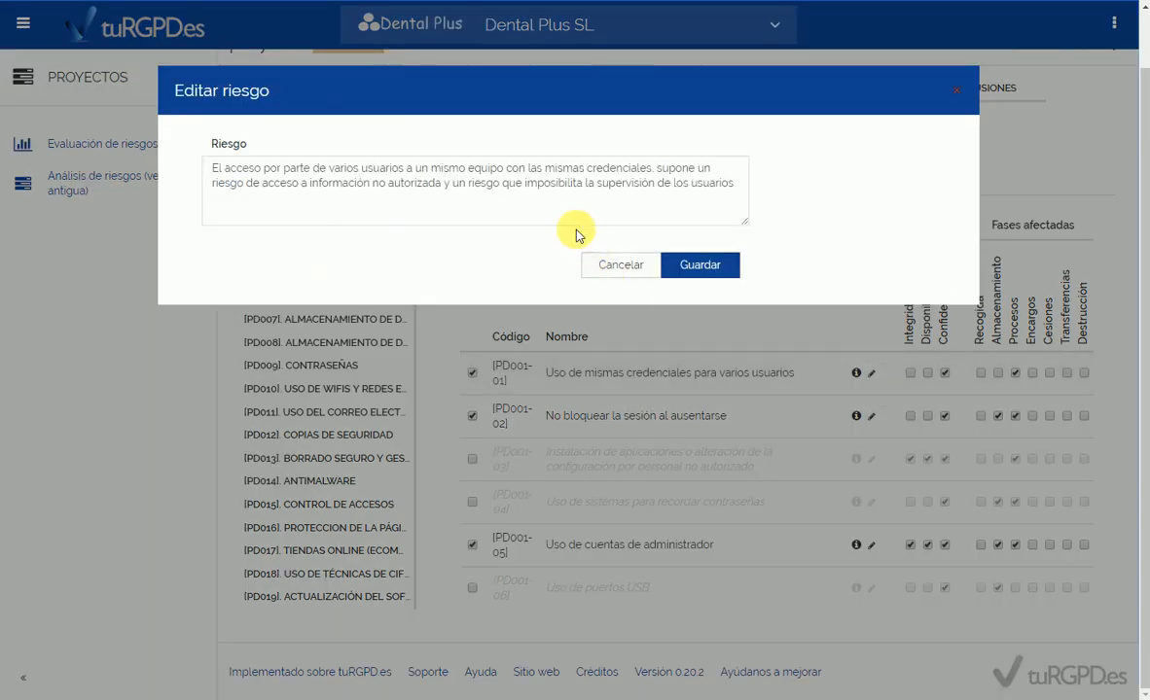
pyautogui.click(499, 185)
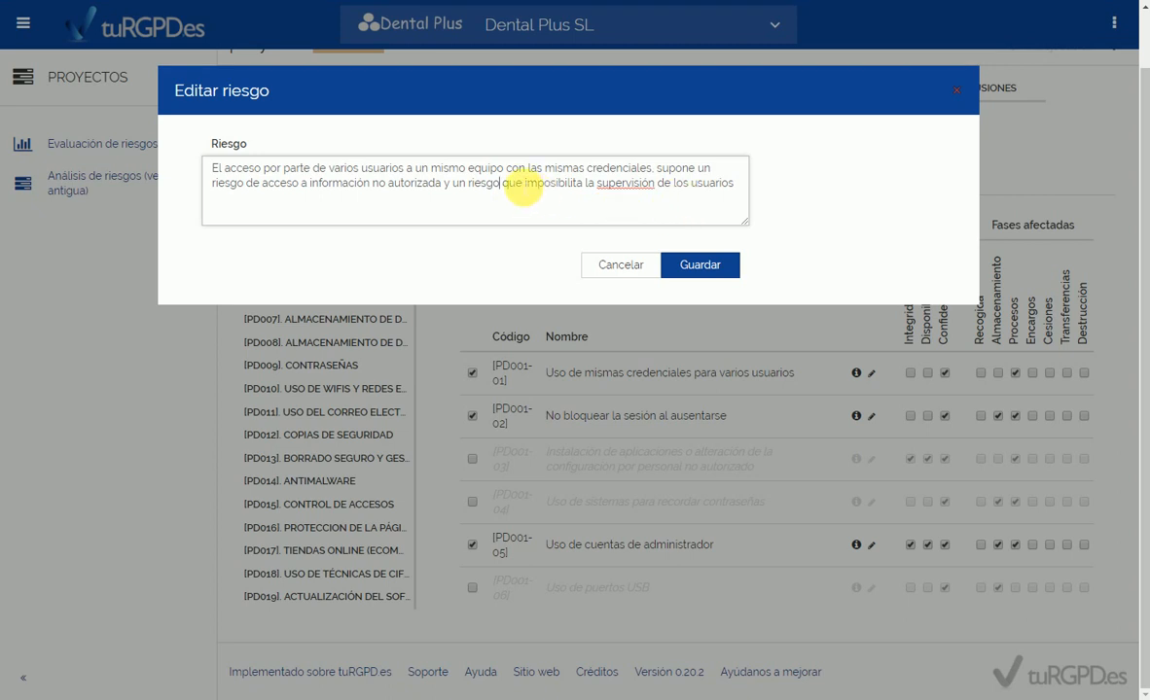
pyautogui.click(622, 267)
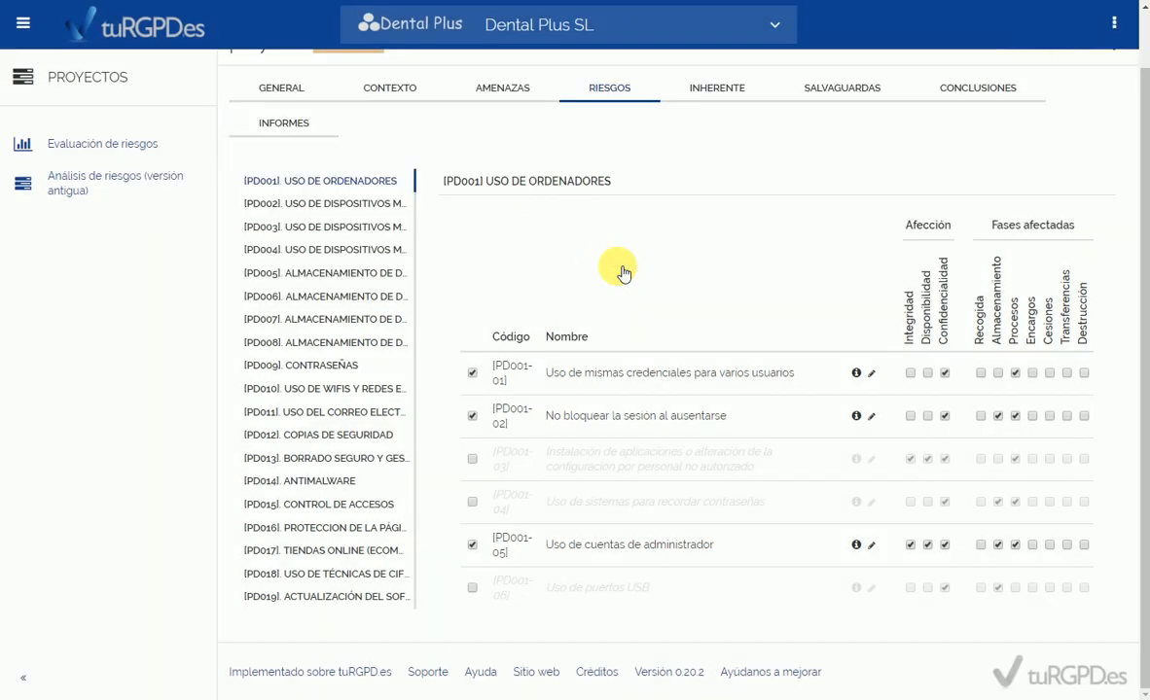
# Look over the risks of scenarios PD002 and PD004 and return to those of PD001
pyautogui.click(318, 209)
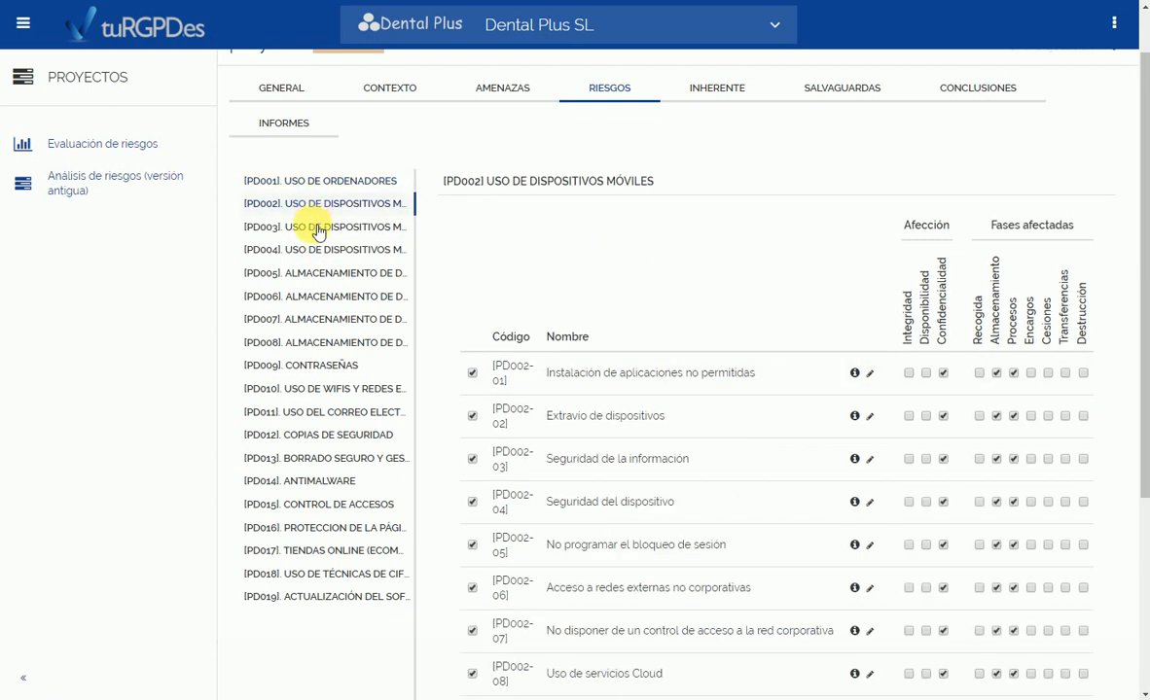
pyautogui.click(318, 251)
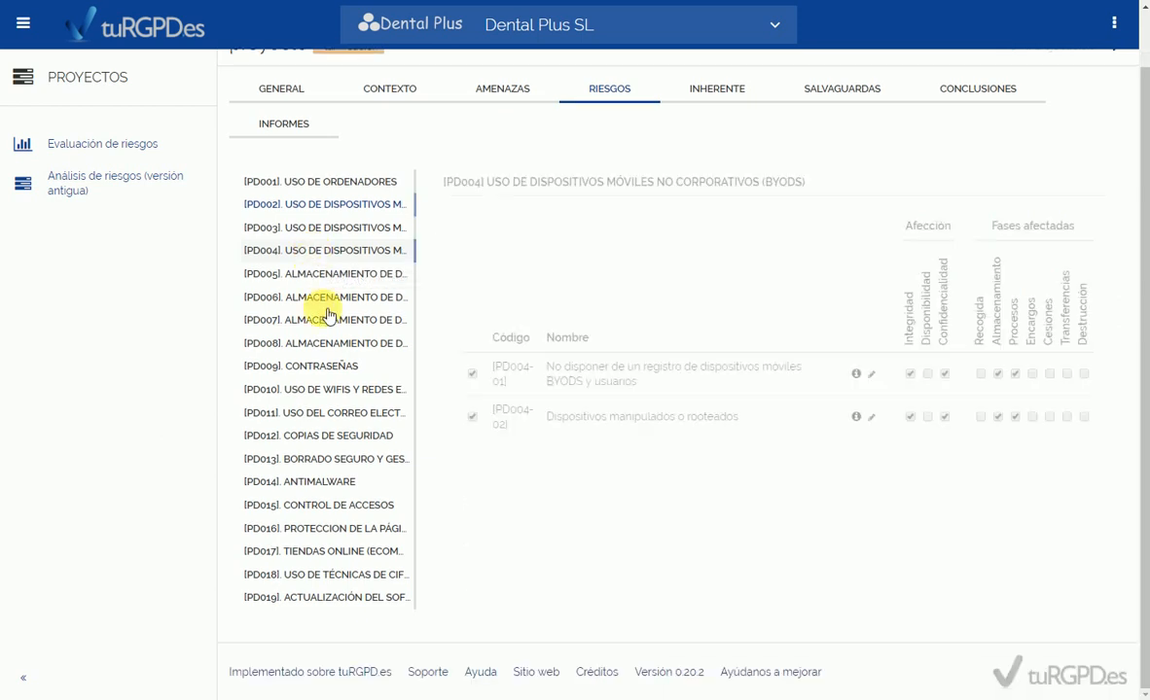
pyautogui.click(318, 181)
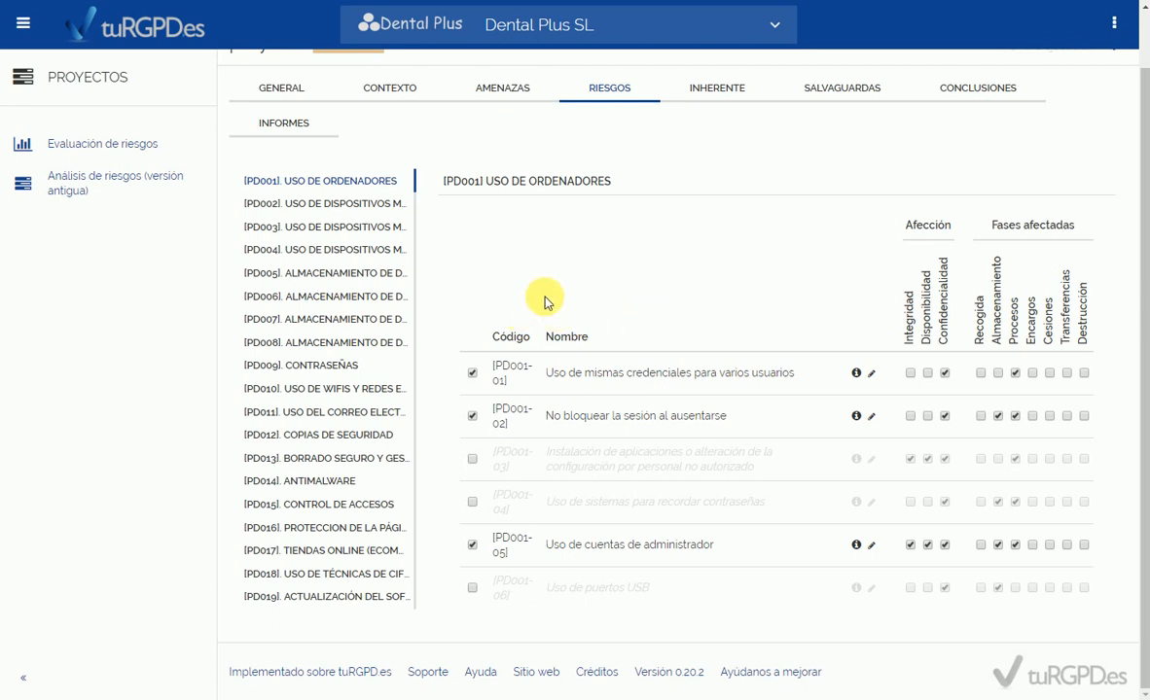
# Include risks PD001-03, PD001-06 and PD001-04 again in the computer use scenario
pyautogui.click(472, 459)
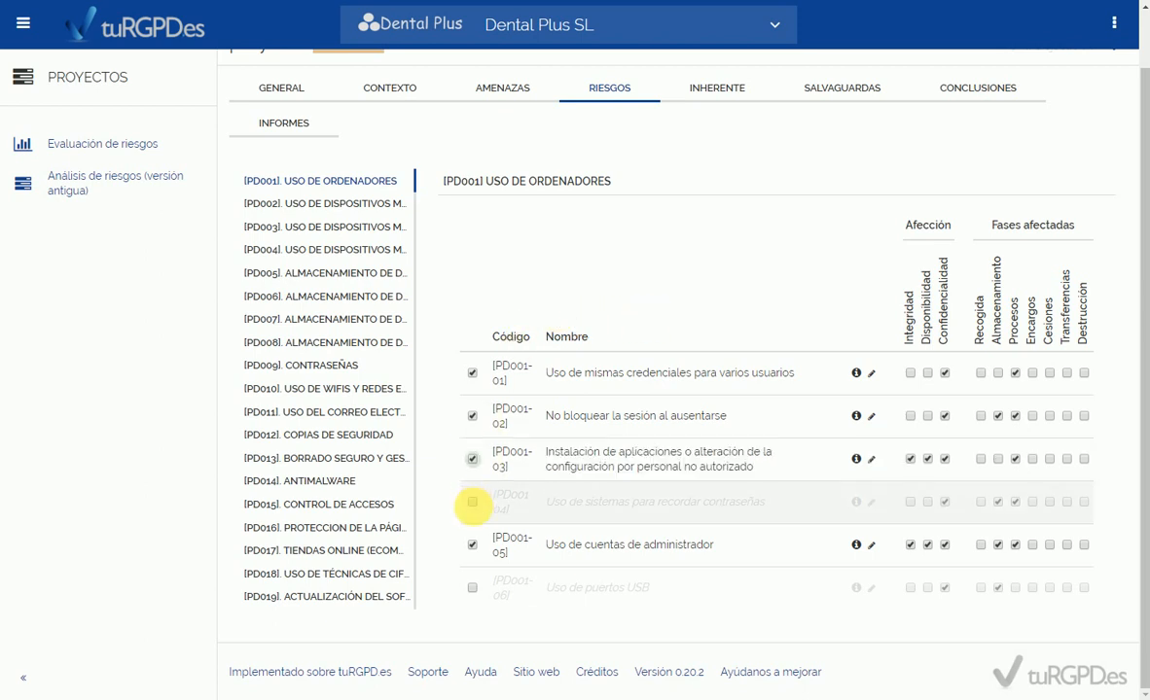
pyautogui.click(472, 587)
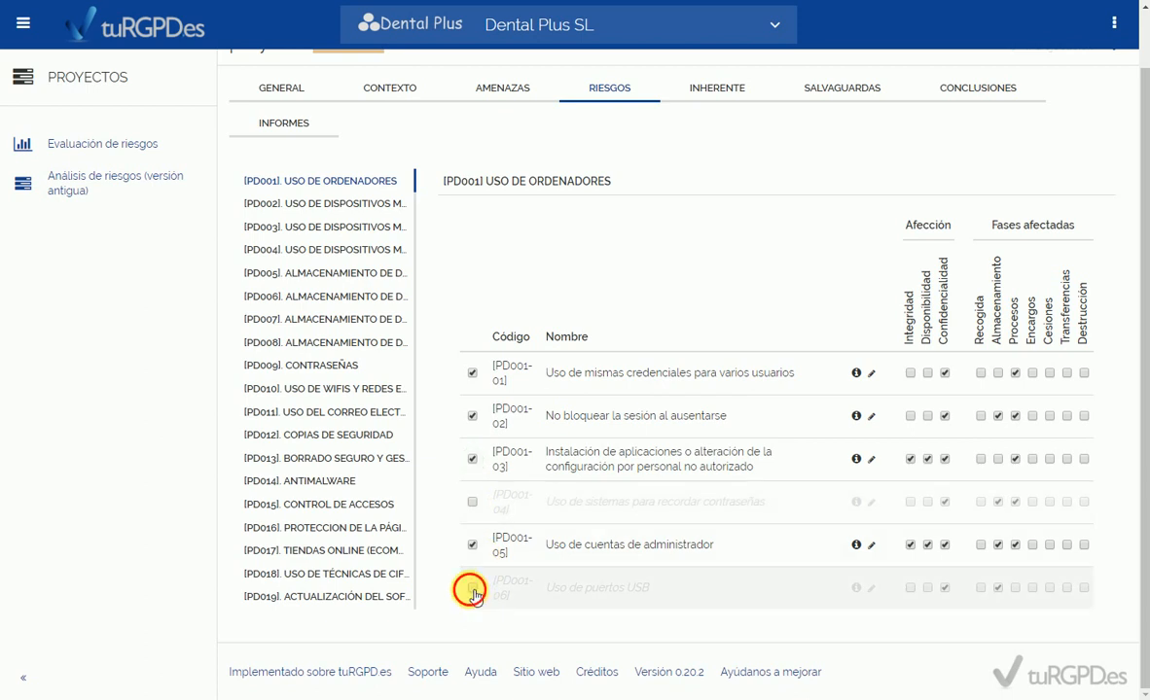
pyautogui.click(474, 505)
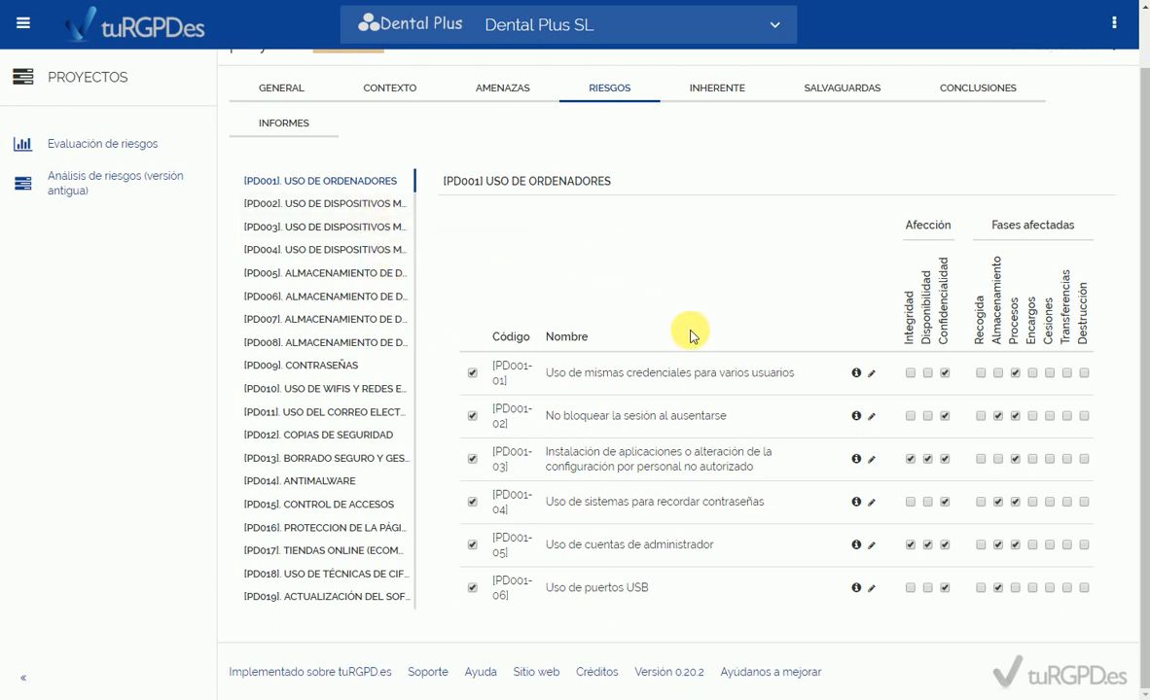
# Review the risks listed for PD004 (non-corporate mobile devices) and PD009 (CONTRASEÑAS)
pyautogui.click(345, 253)
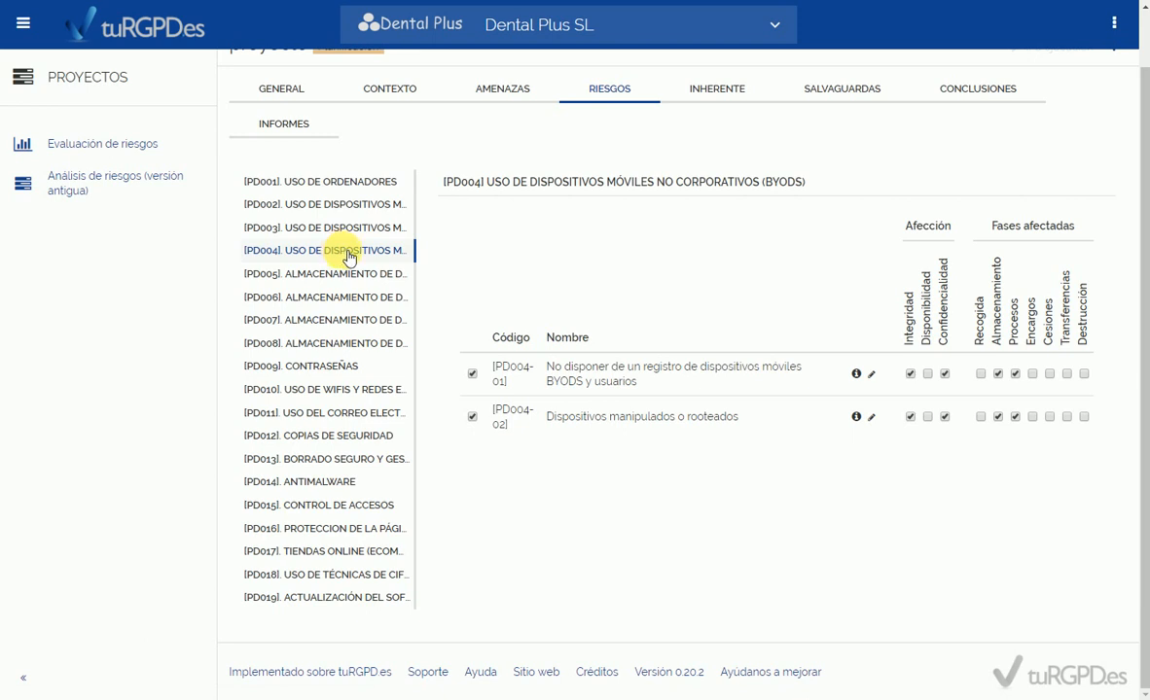
pyautogui.click(345, 369)
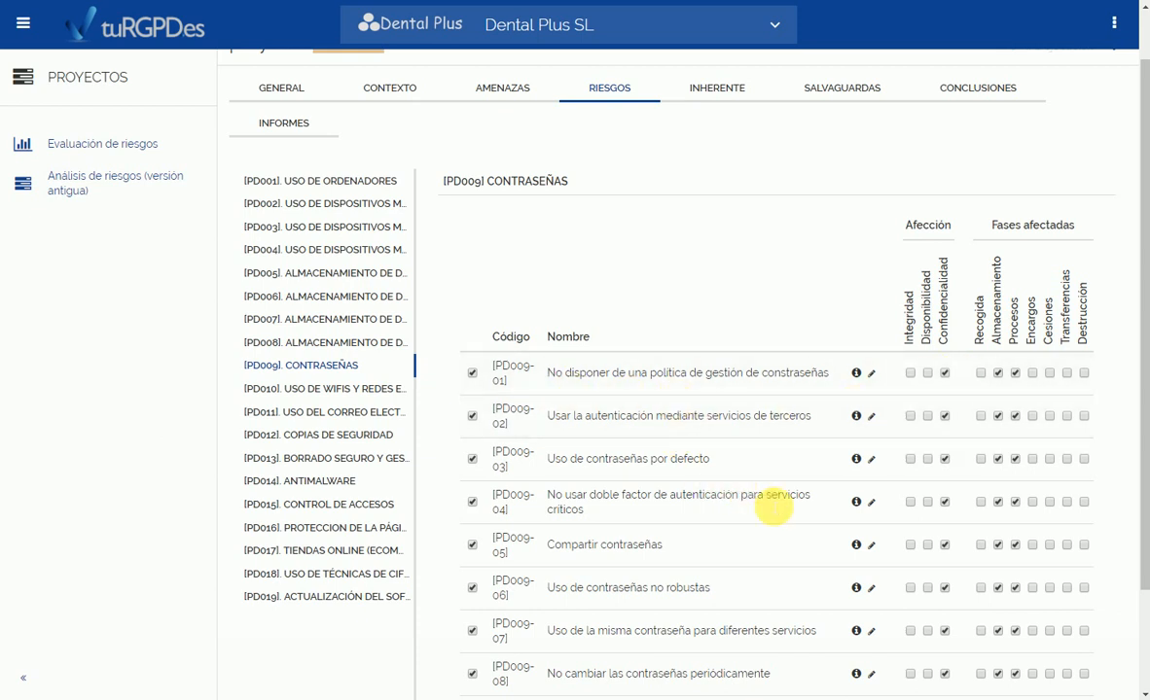
pyautogui.moveTo(1146, 292); pyautogui.dragTo(1131, 261)
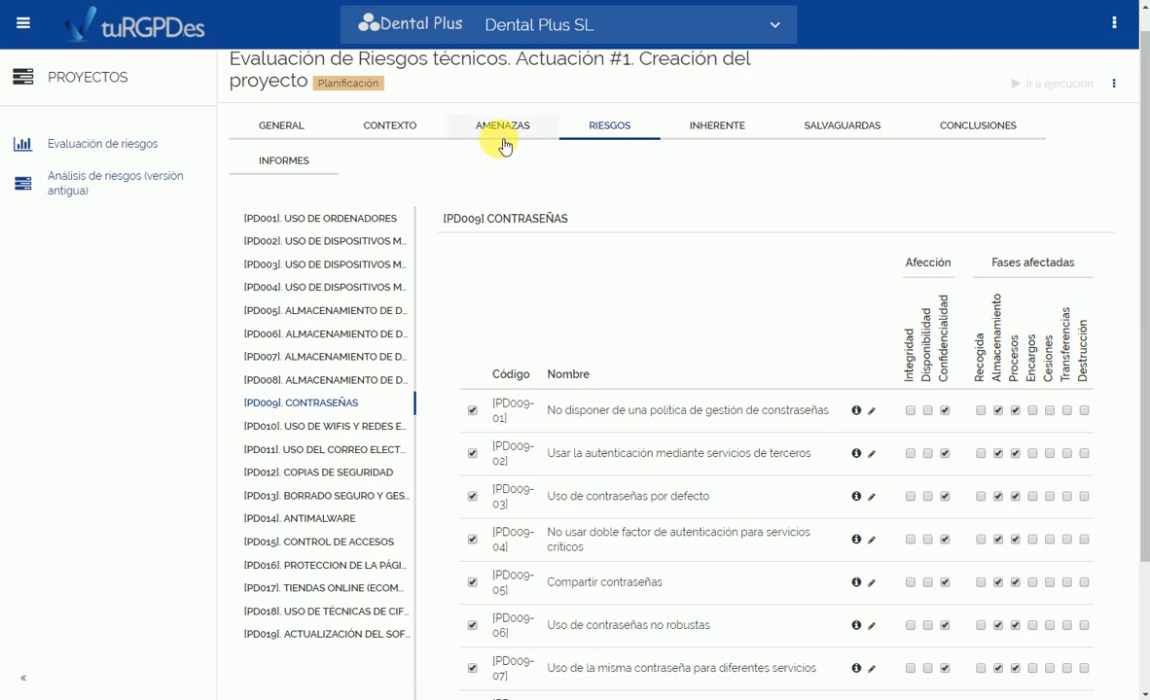
# Bring up the inherent risk assessment of PD009 and inspect the edit form of risk PD009-01, closing it without saving
pyautogui.click(721, 132)
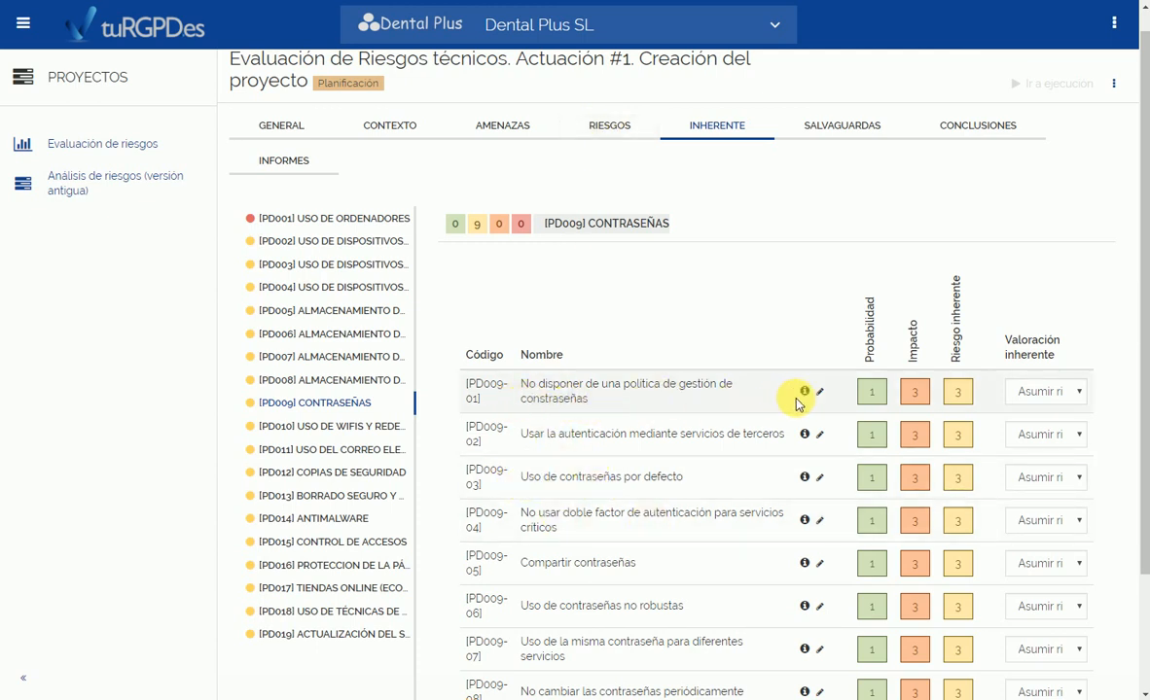
pyautogui.moveTo(805, 393)
pyautogui.click(820, 393)
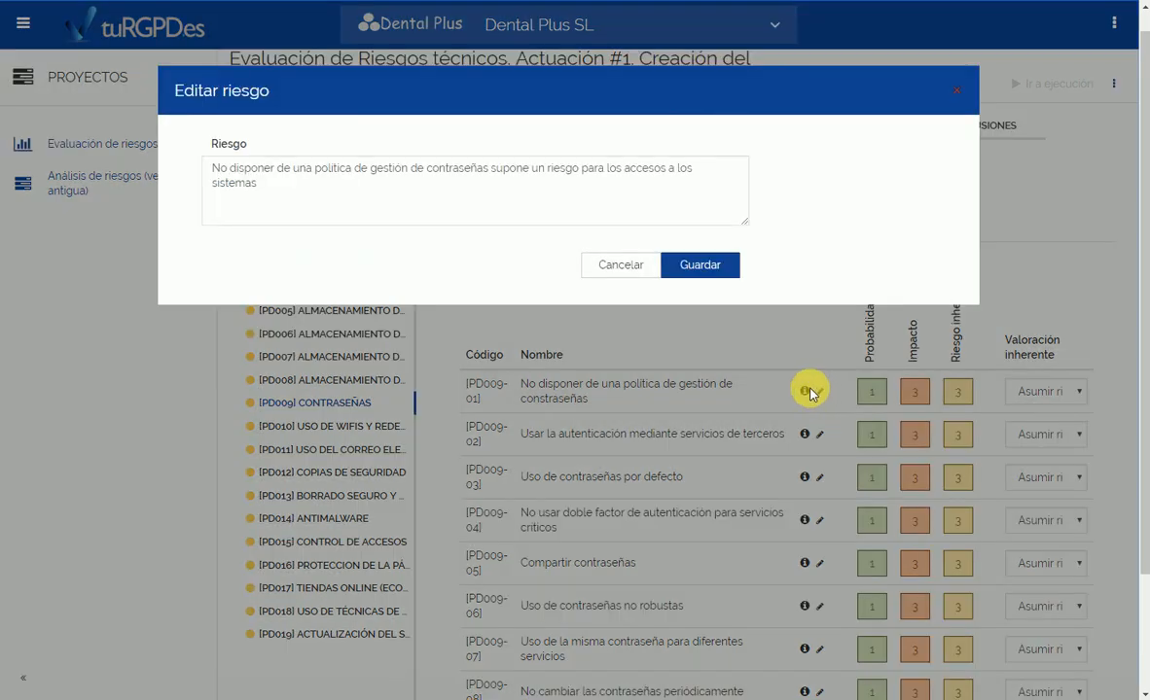
pyautogui.click(613, 269)
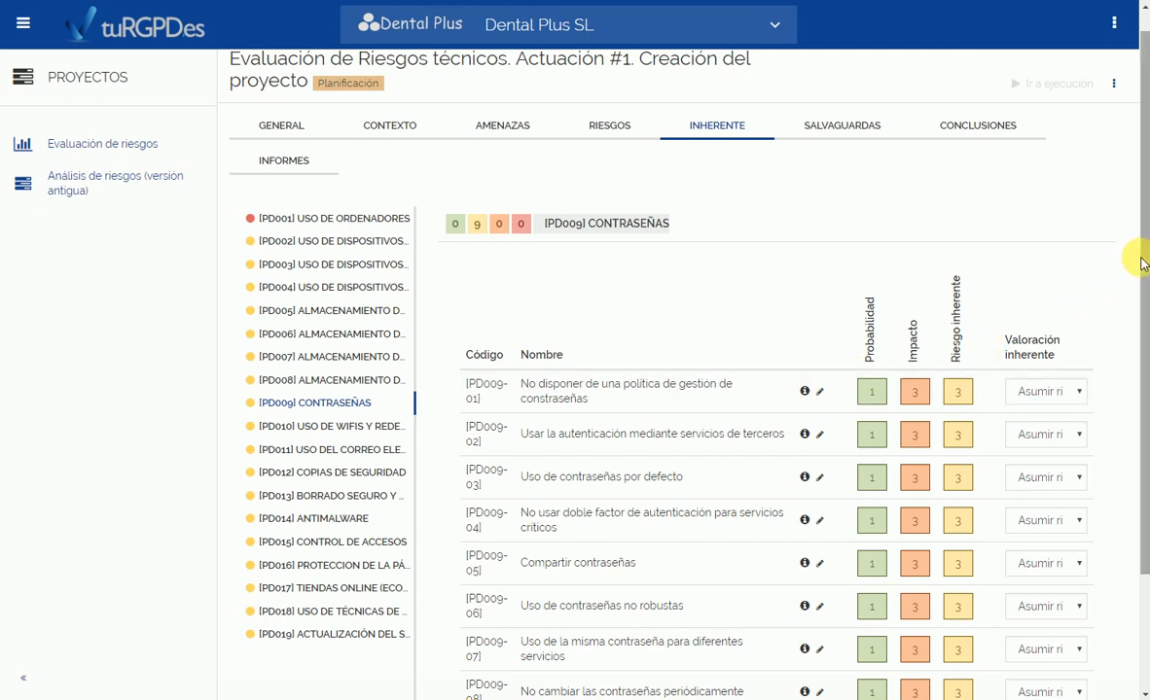
# View the probability levels available for risk PD009-01 and leave its rating as it is
pyautogui.moveTo(1136, 256); pyautogui.dragTo(1137, 345)
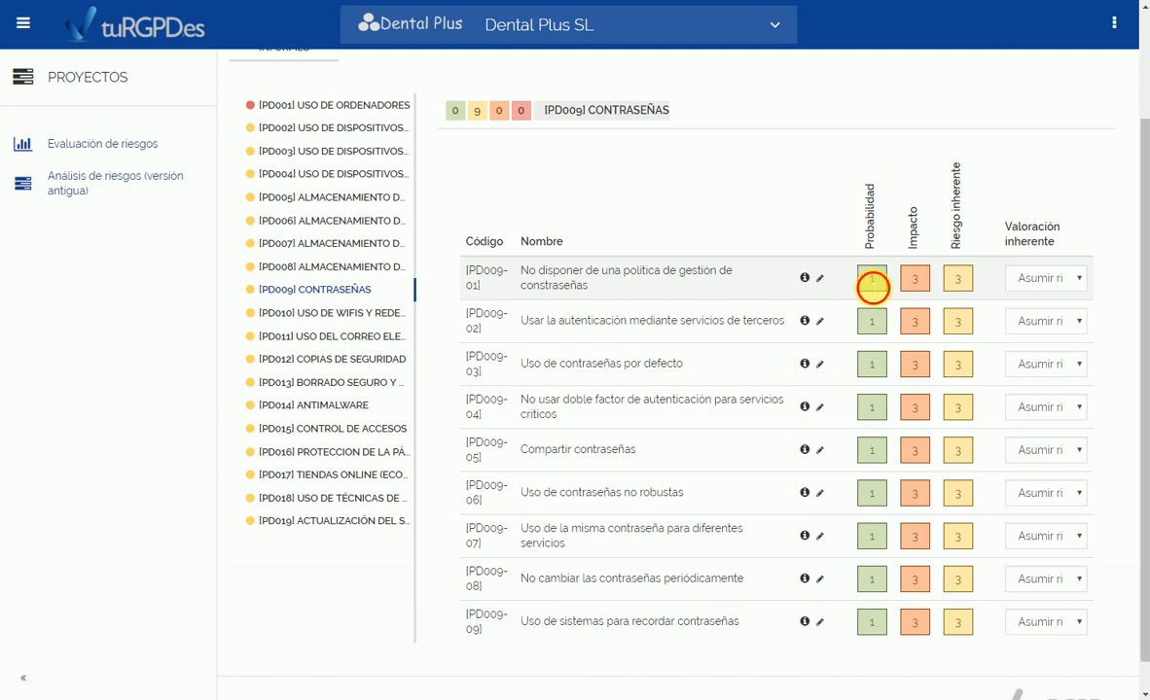
pyautogui.click(871, 280)
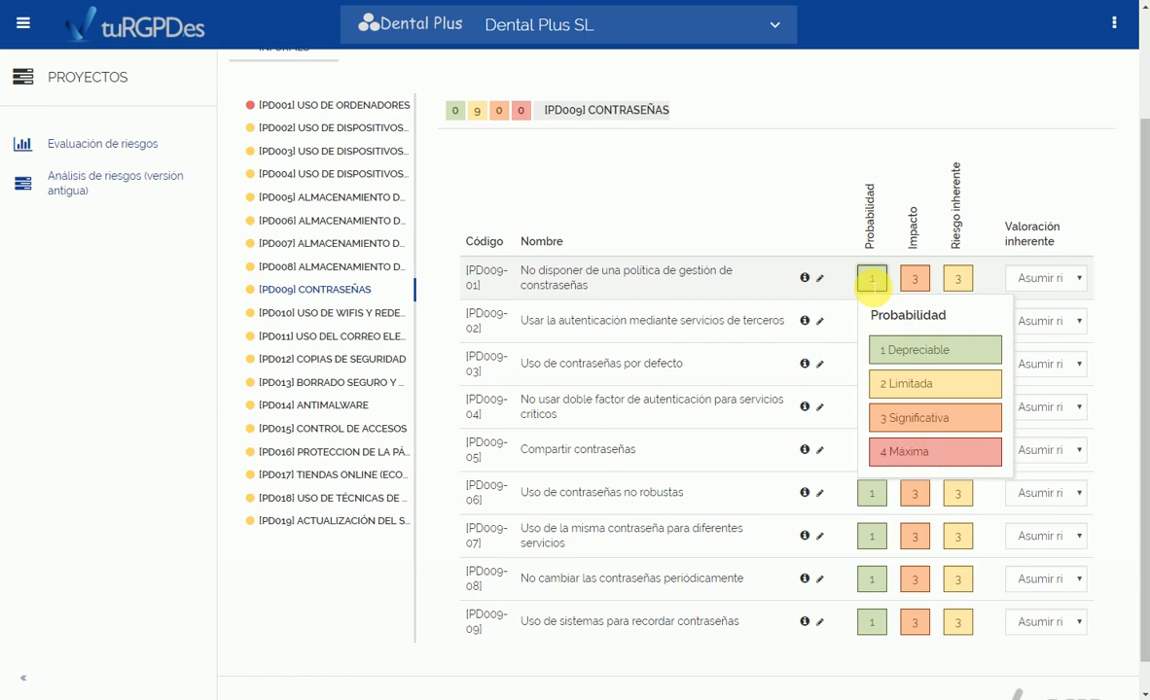
pyautogui.click(779, 193)
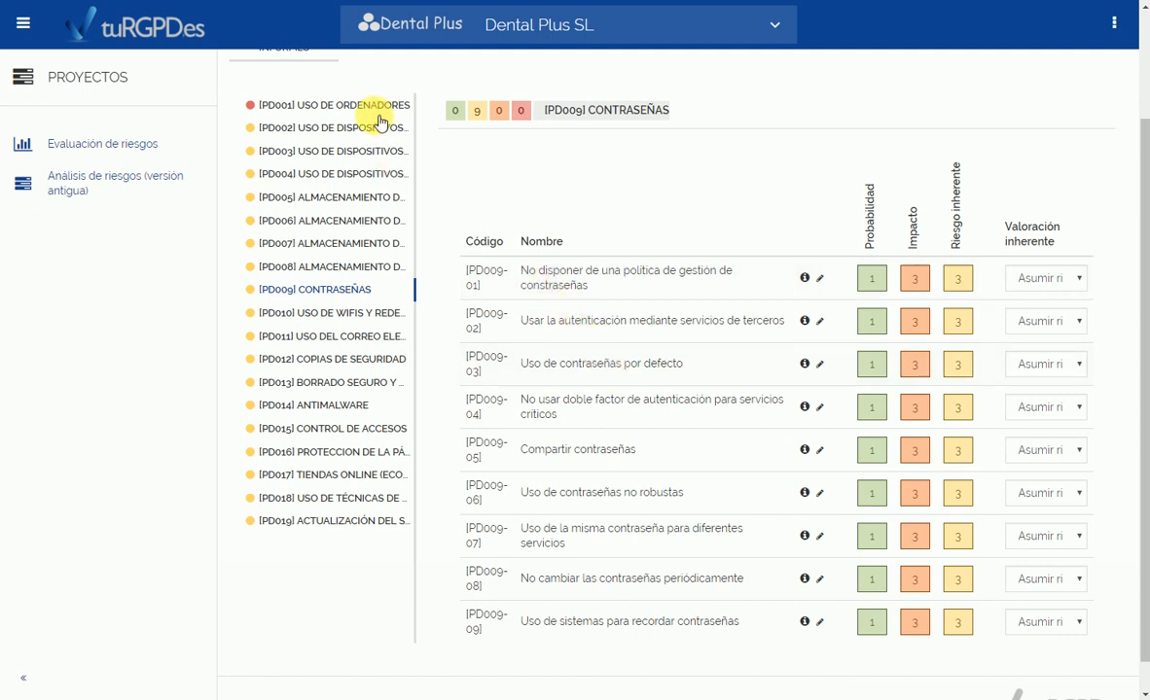
# In scenario PD001, rate the impact of risk PD001-01 as 2 Leve, and settle on 3 Grave
pyautogui.click(340, 104)
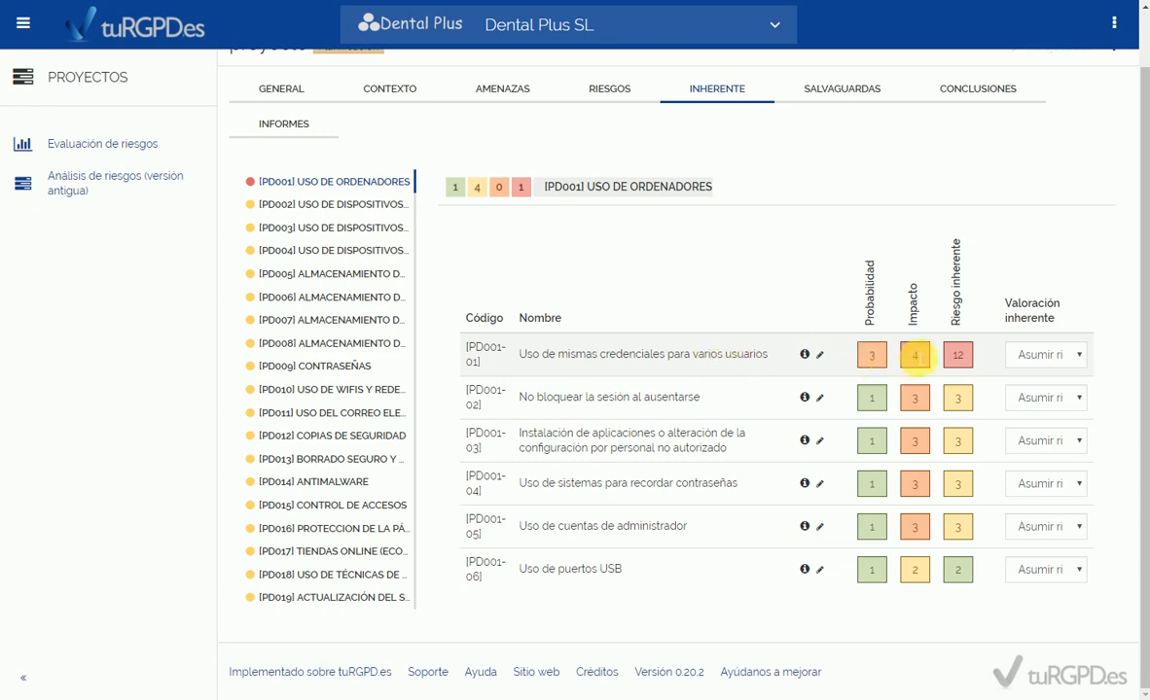
pyautogui.click(914, 355)
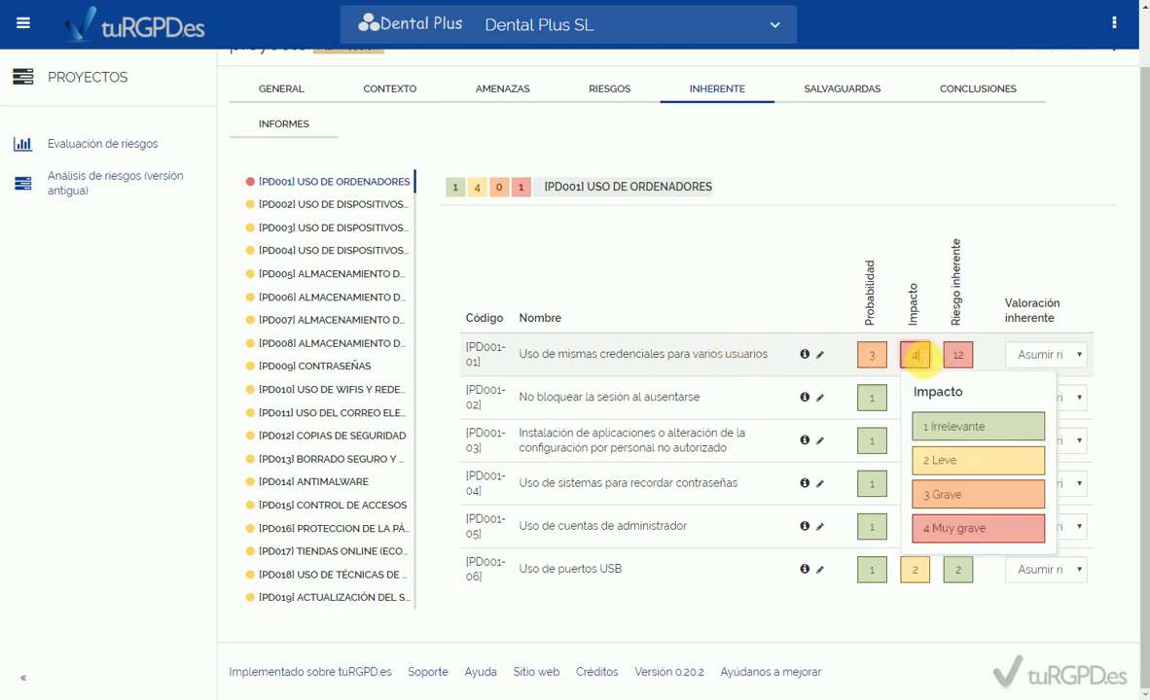
pyautogui.click(947, 461)
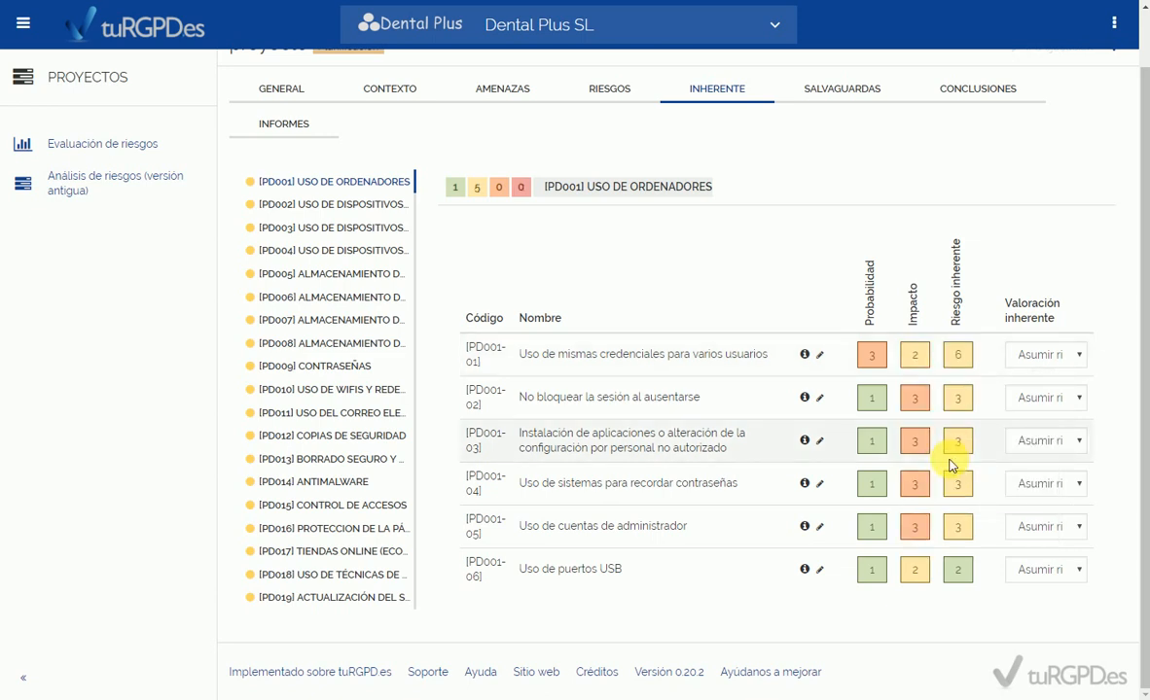
pyautogui.click(914, 355)
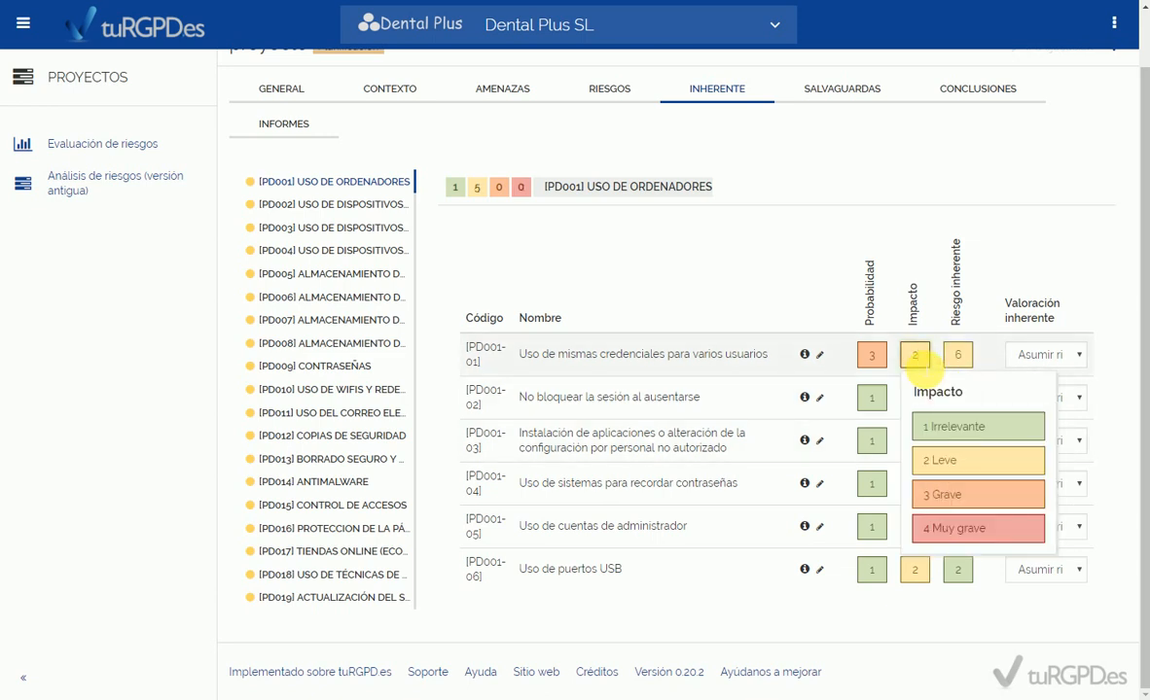
pyautogui.click(948, 492)
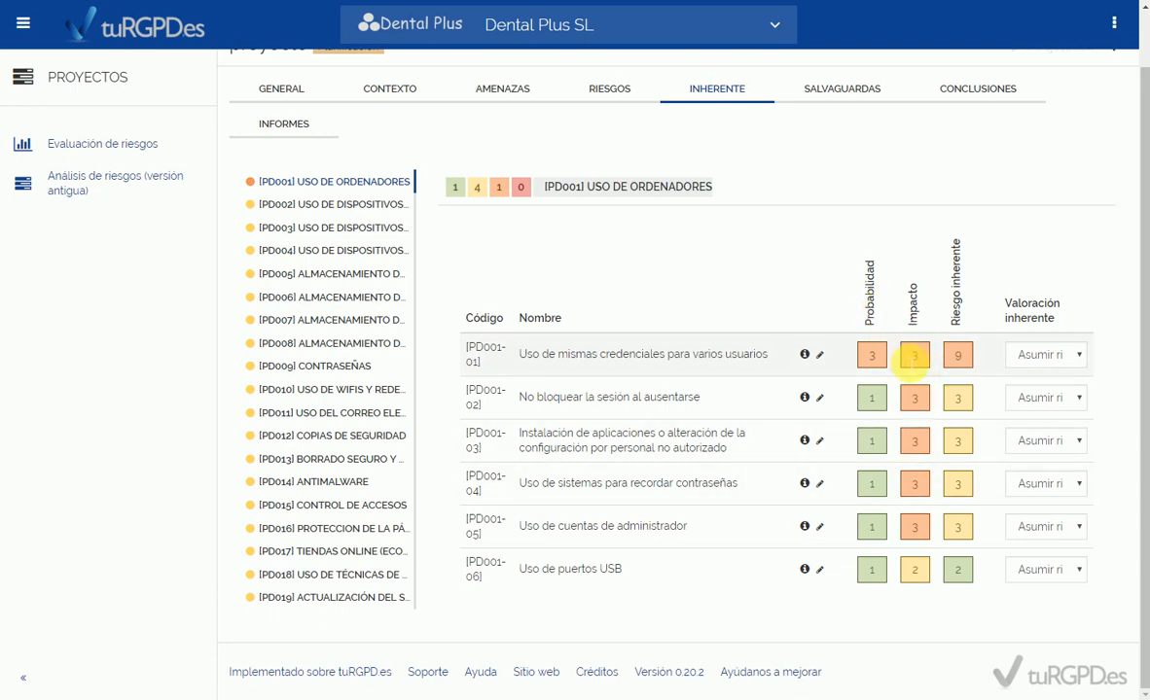
# Review the impact levels of risk PD001-01 and set its probability to 1 Depreciable
pyautogui.click(914, 356)
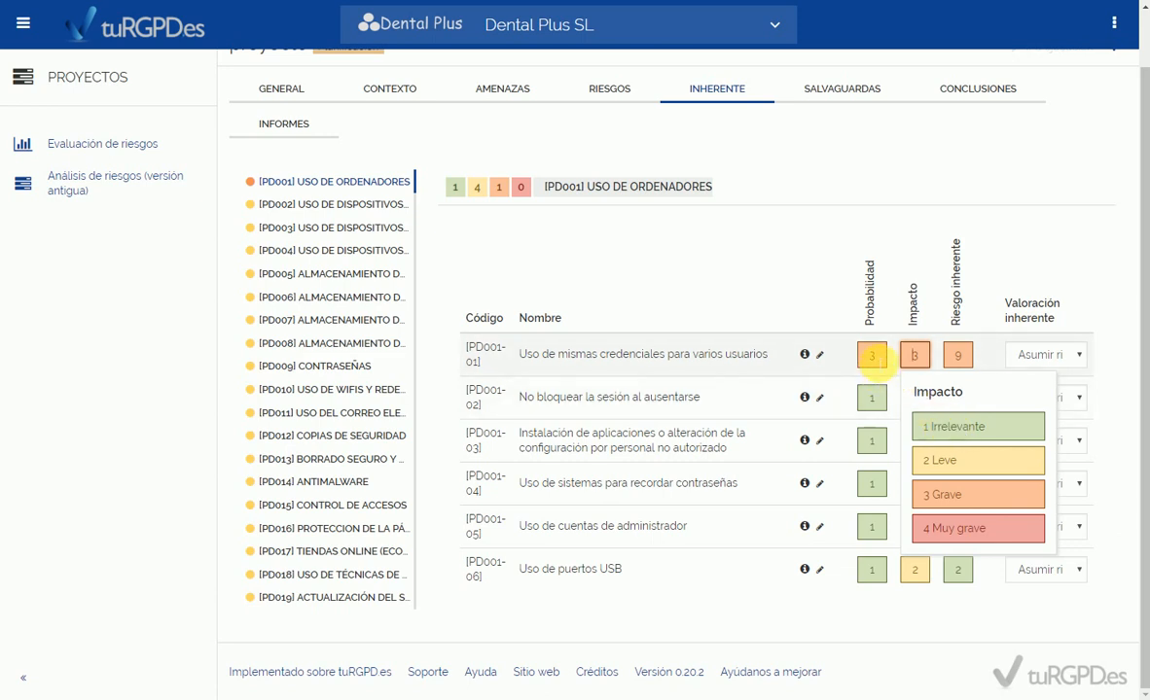
pyautogui.click(871, 355)
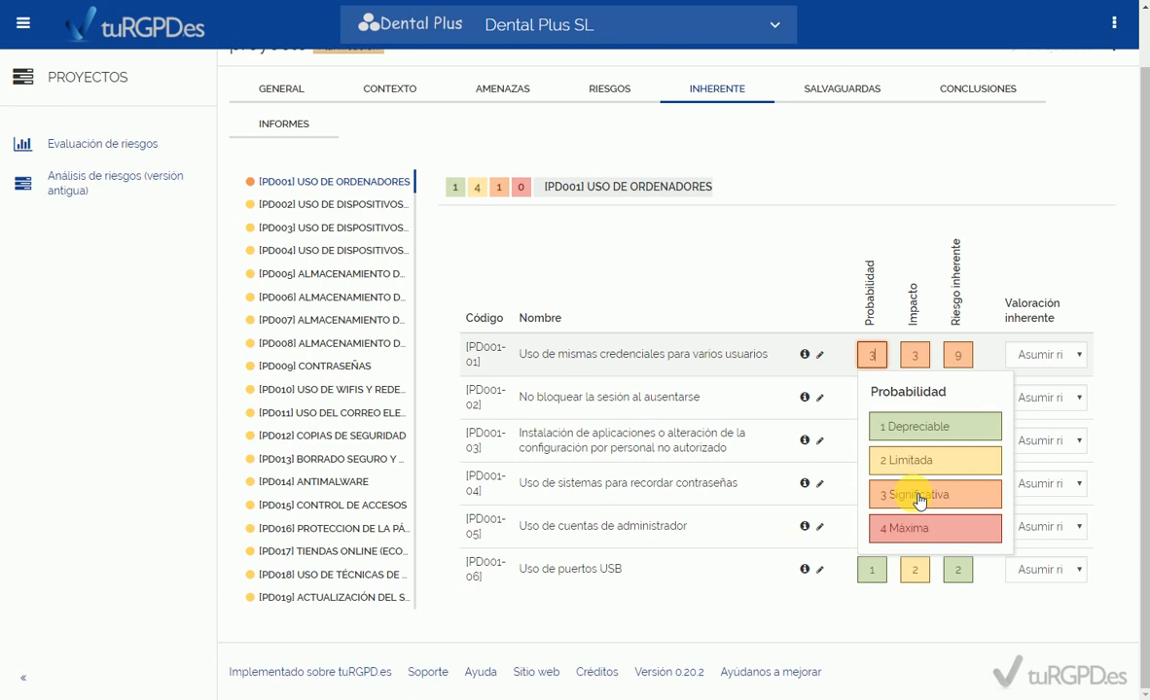
pyautogui.click(914, 430)
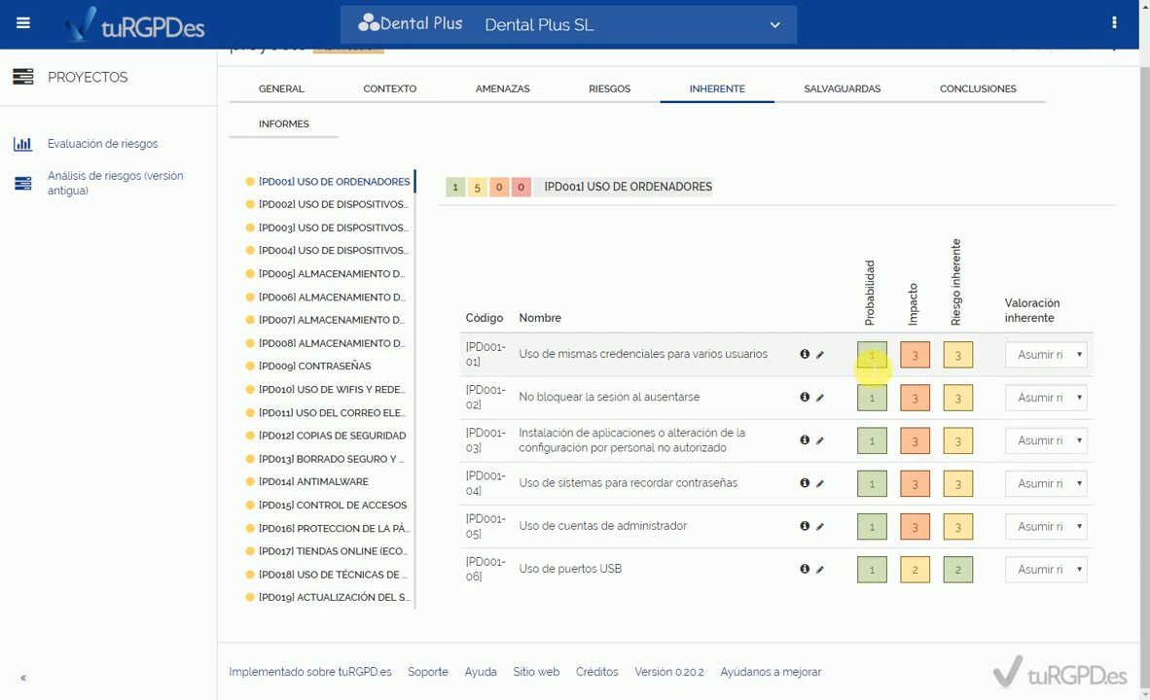
# Review the valuation options and probability levels of risk PD001-01, and choose Asumir riesgo as its inherent valuation
pyautogui.click(1041, 358)
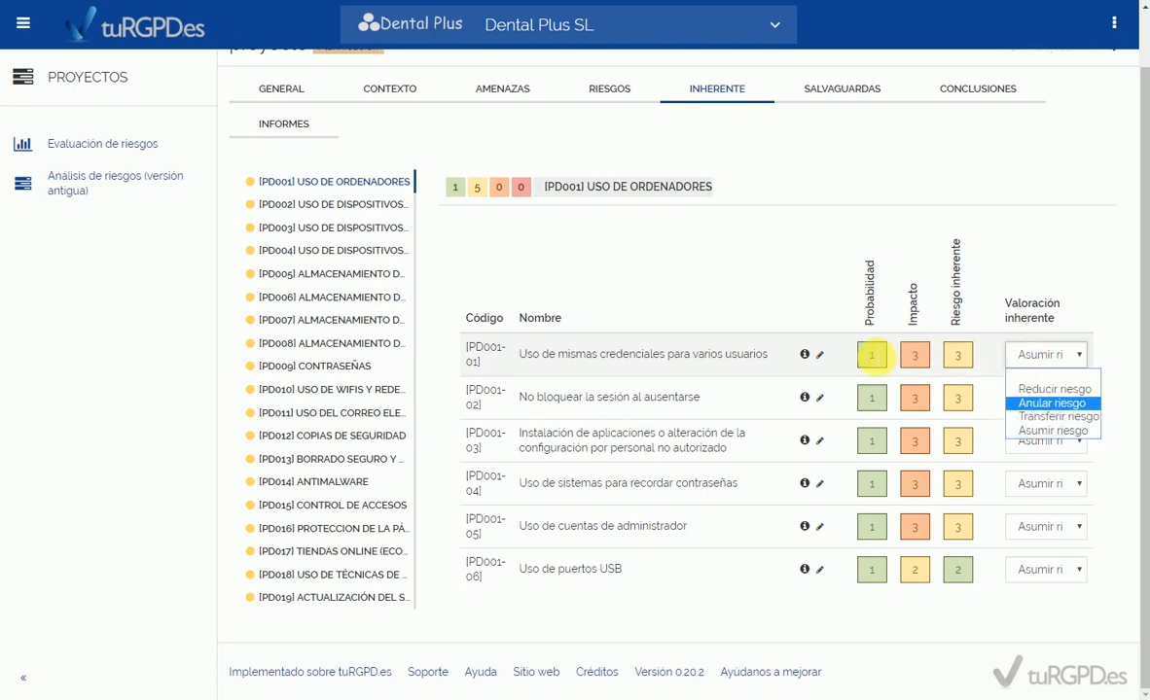
pyautogui.click(872, 356)
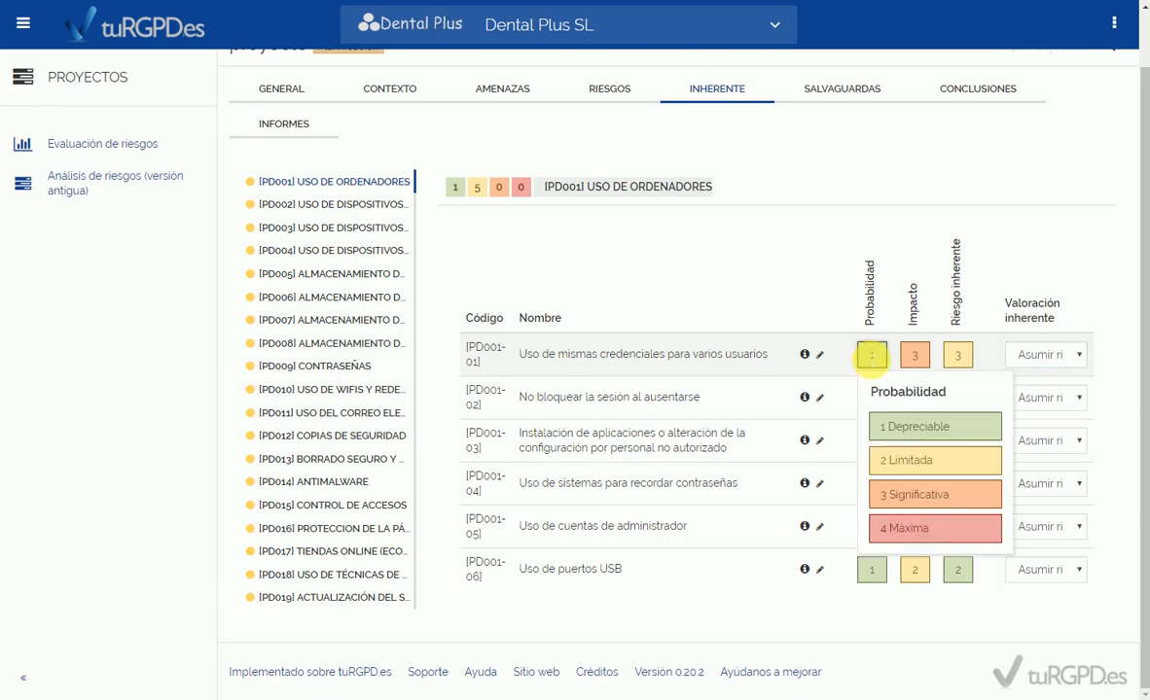
pyautogui.click(1049, 353)
pyautogui.click(1039, 435)
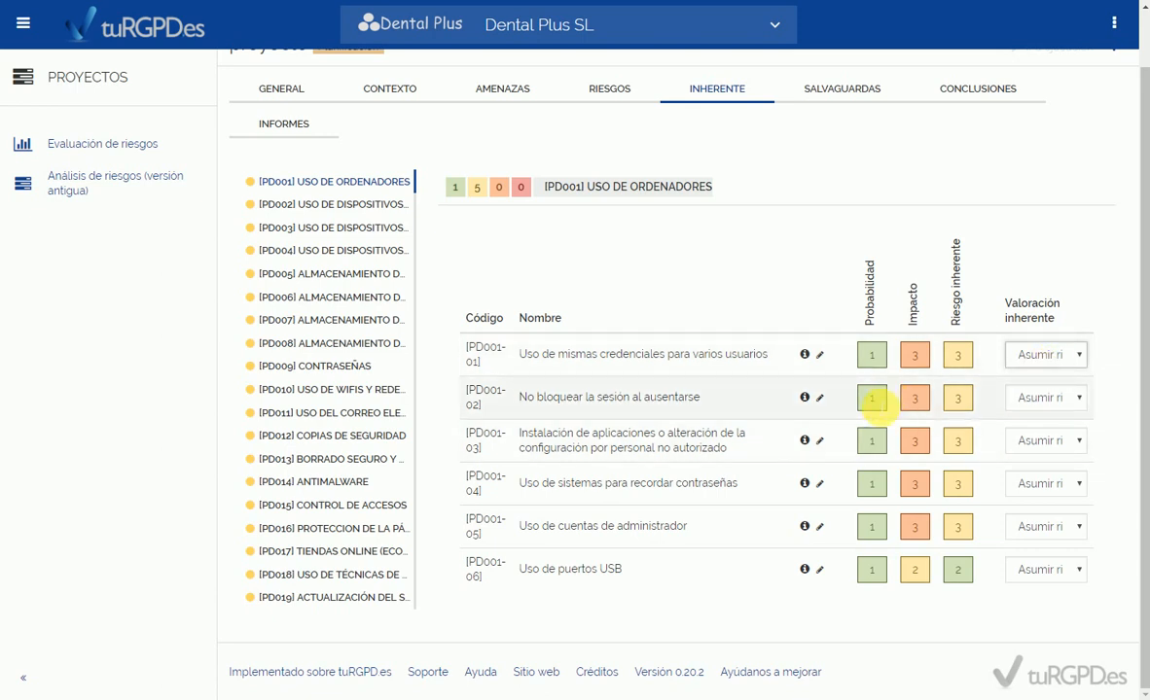
# Set the probability of risk PD001-02 to 4 Máxima and its inherent valuation to Reducir riesgo
pyautogui.click(874, 401)
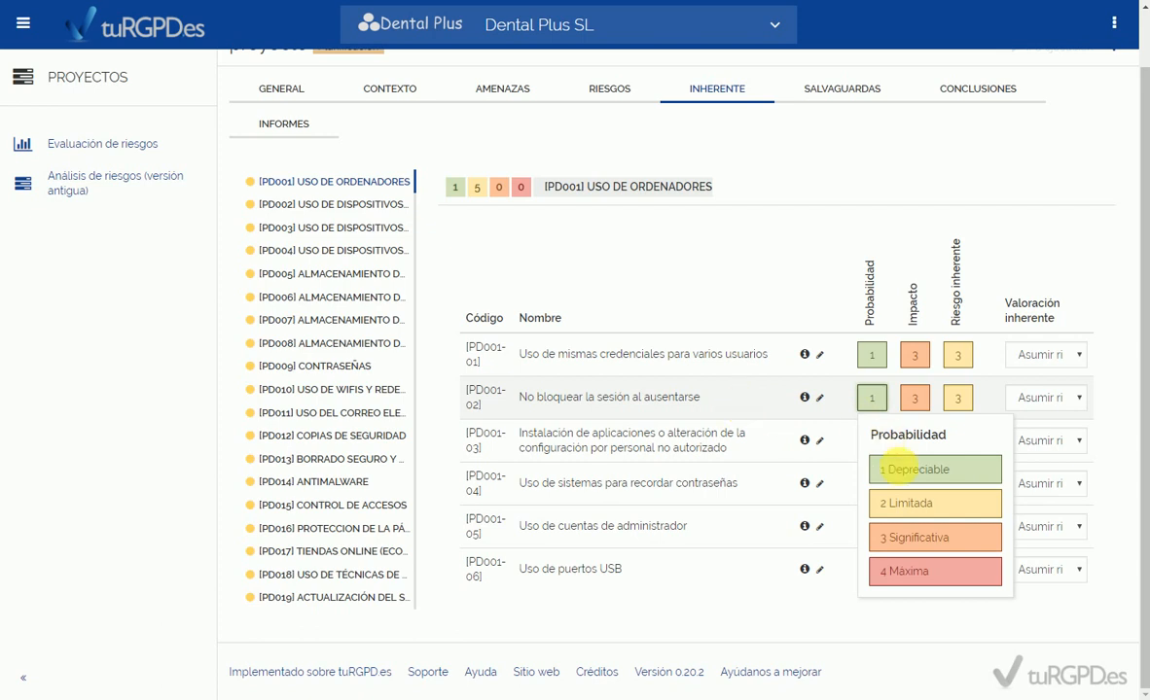
pyautogui.click(933, 567)
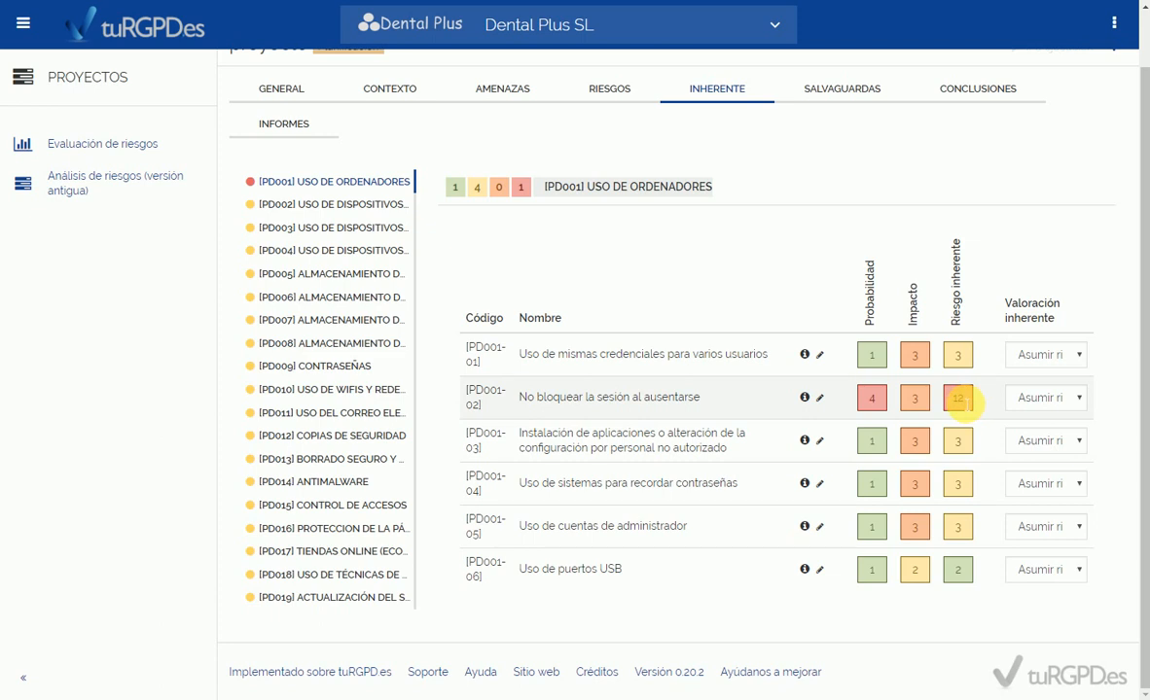
pyautogui.click(1050, 401)
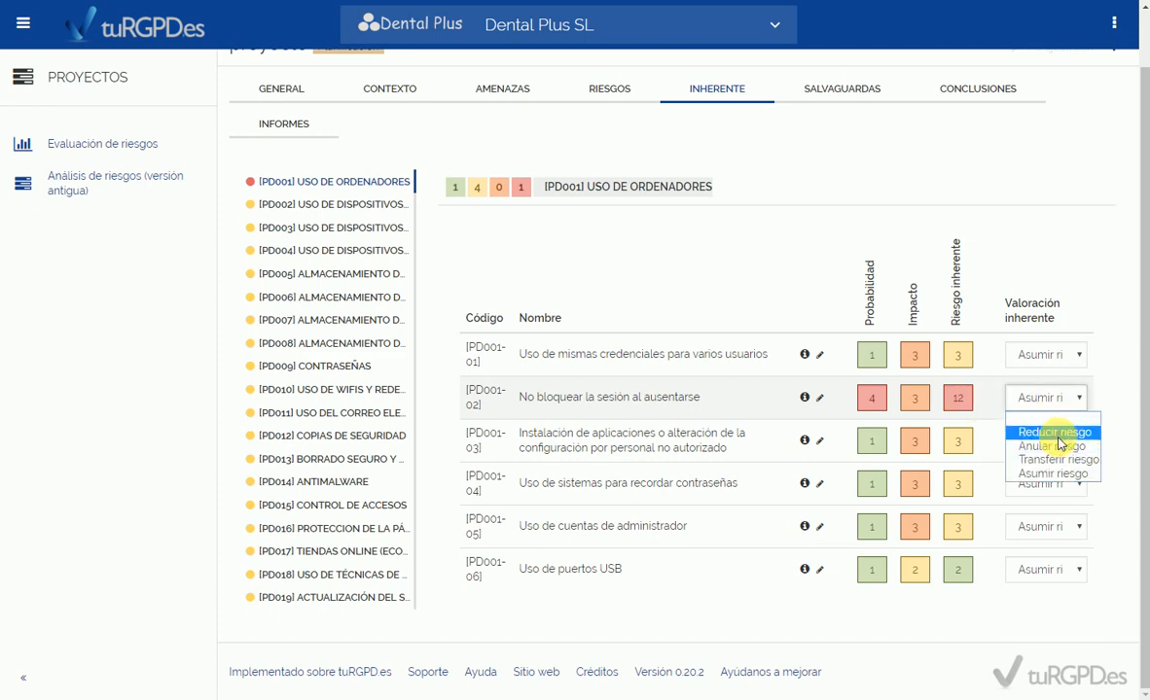
pyautogui.click(1031, 432)
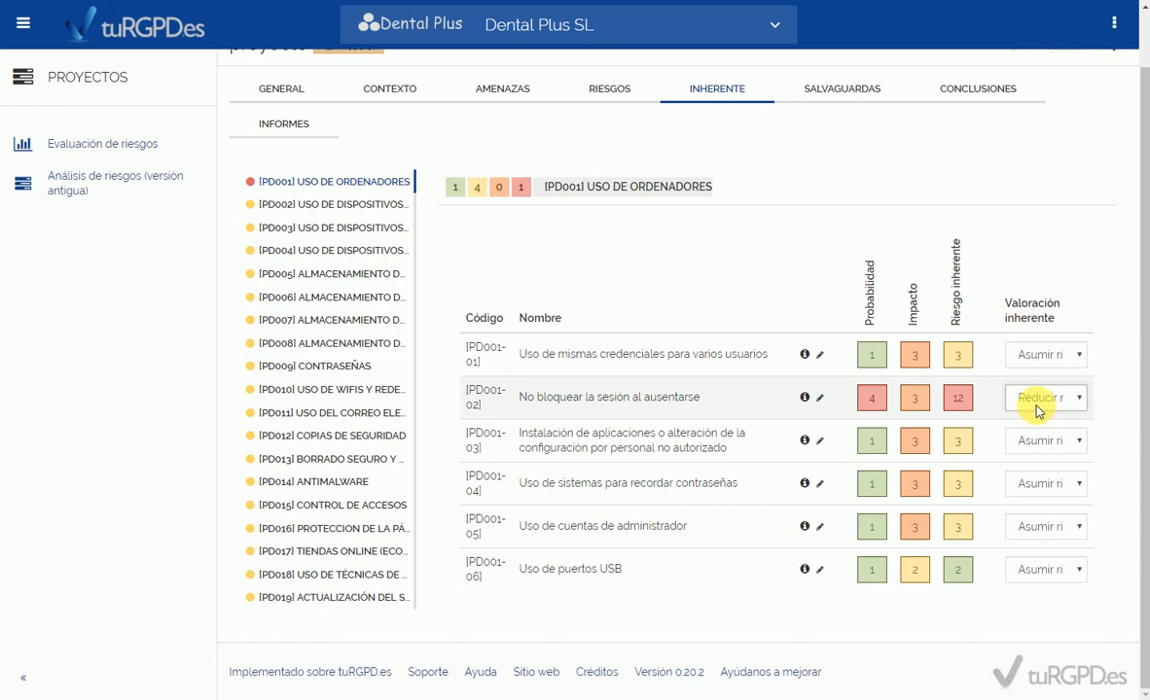
# Try Anular riesgo and Transferir riesgo as the inherent valuation of risk PD001-02
pyautogui.click(1037, 408)
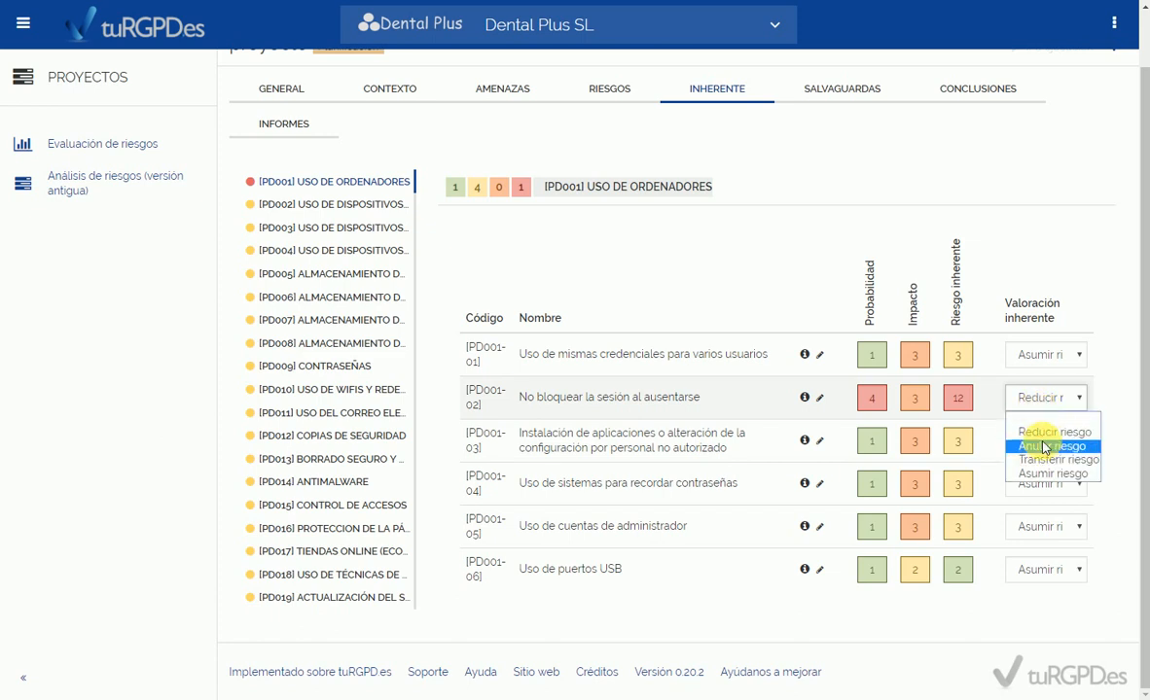
pyautogui.click(1044, 447)
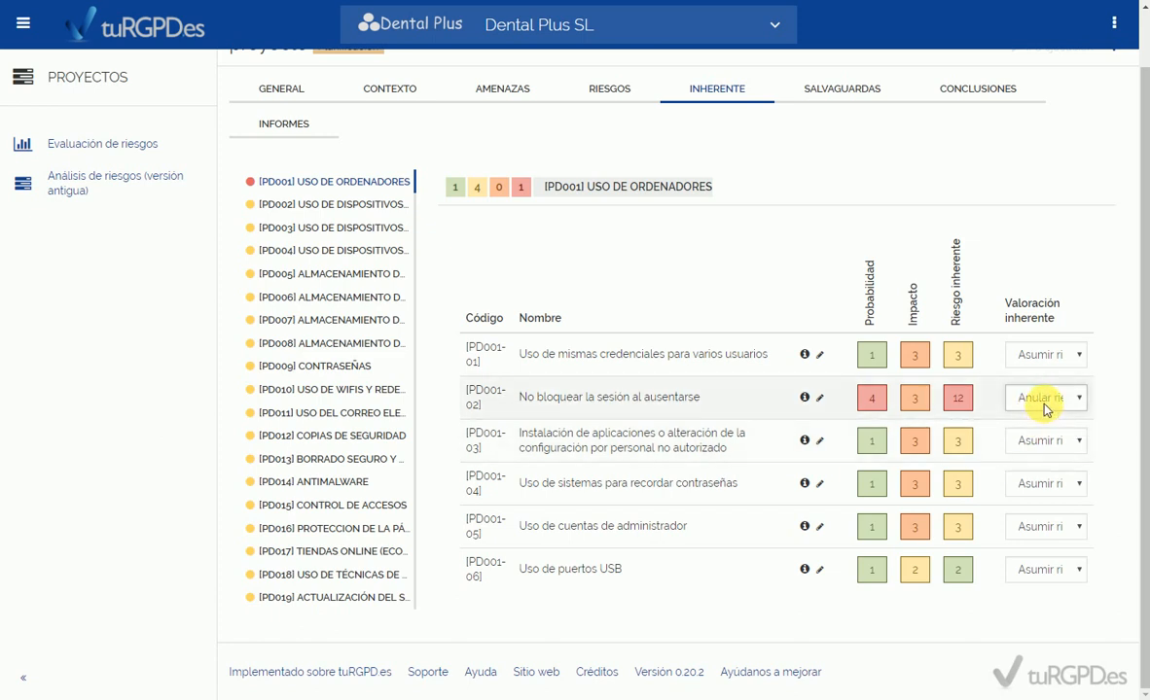
pyautogui.click(1037, 398)
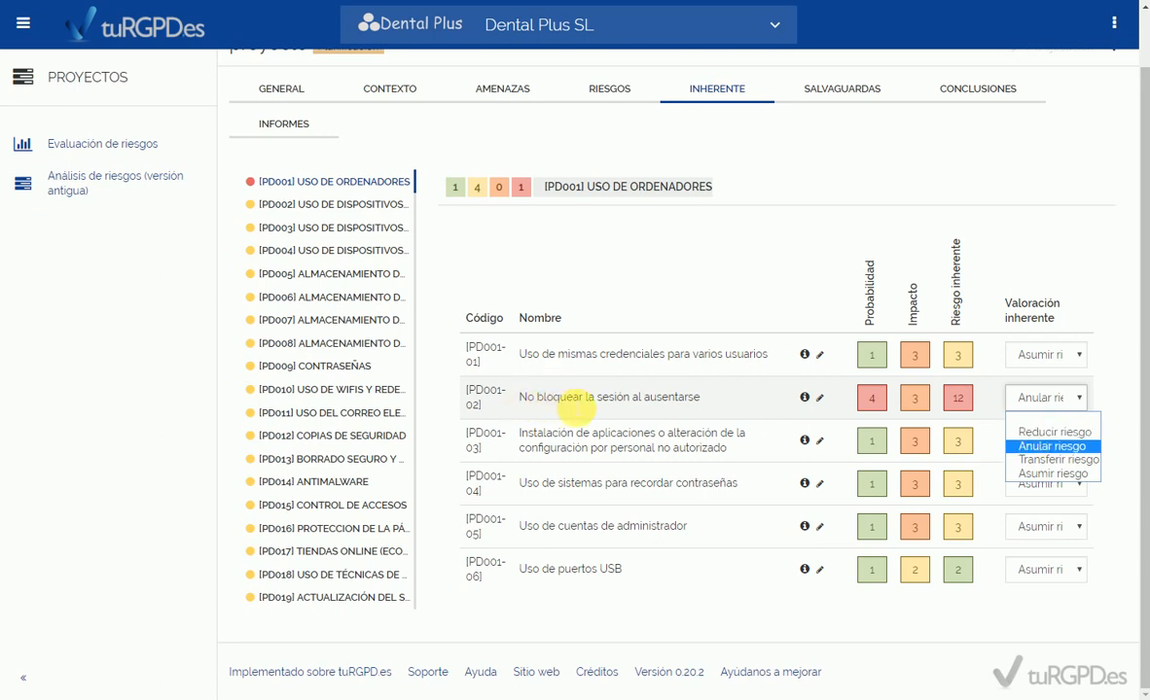
pyautogui.moveTo(805, 397)
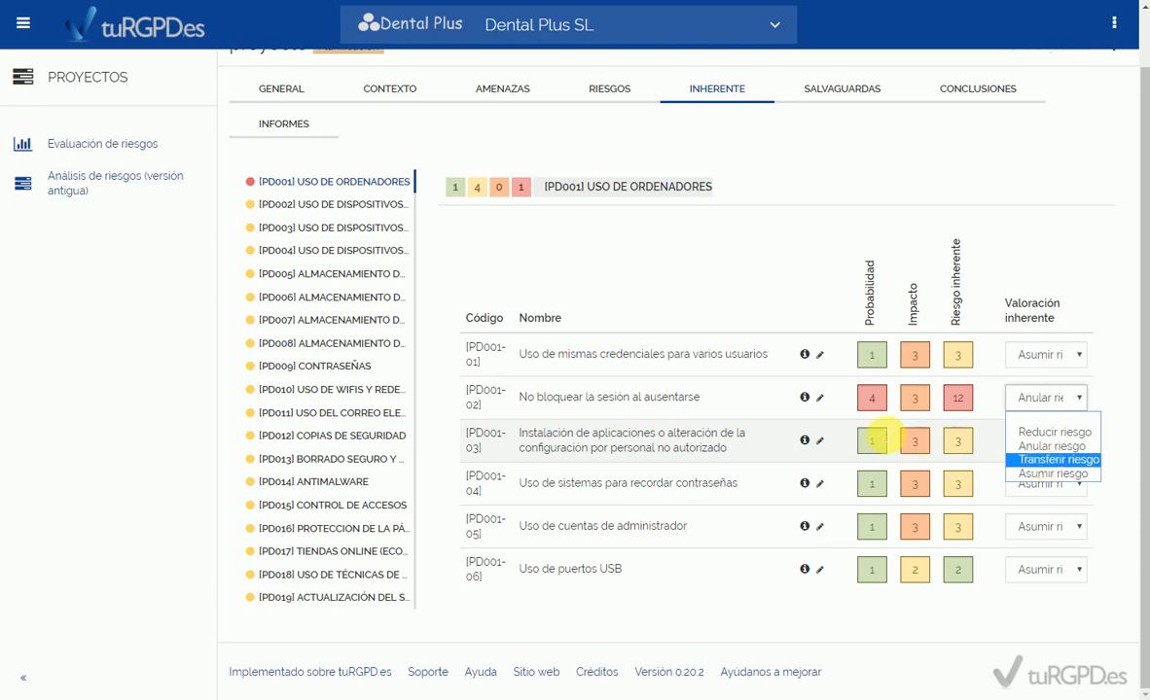
pyautogui.click(1073, 459)
# Set the inherent valuation of risk PD001-02 to Asumir riesgo
pyautogui.click(1048, 409)
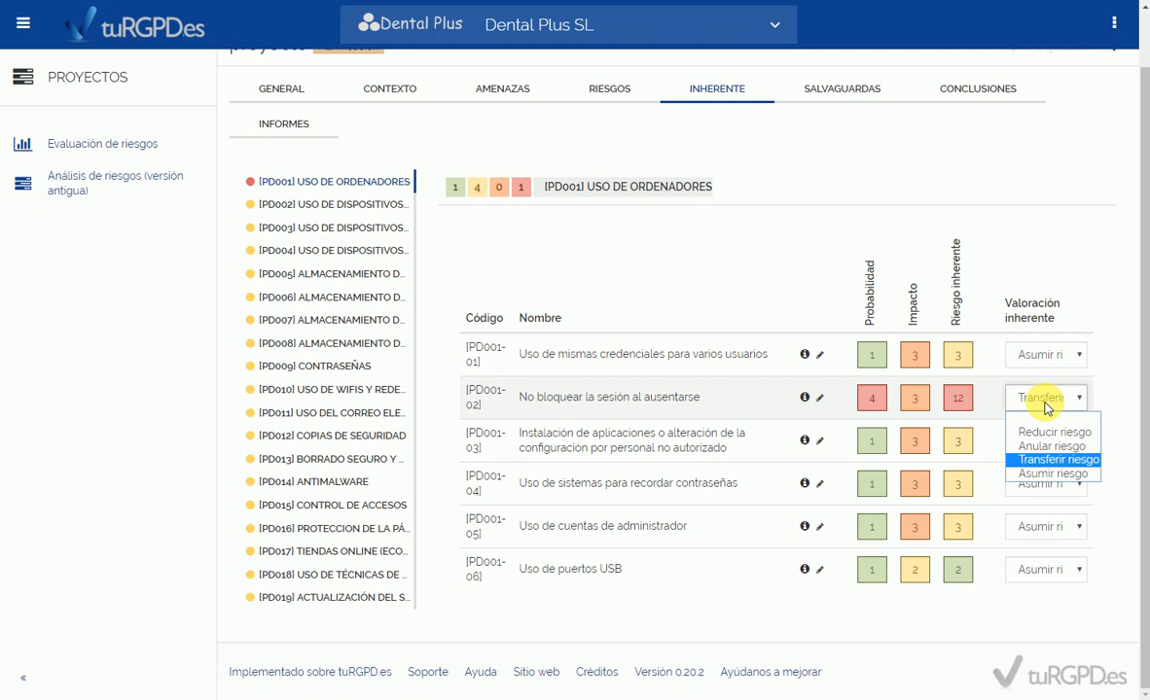
pyautogui.click(1050, 474)
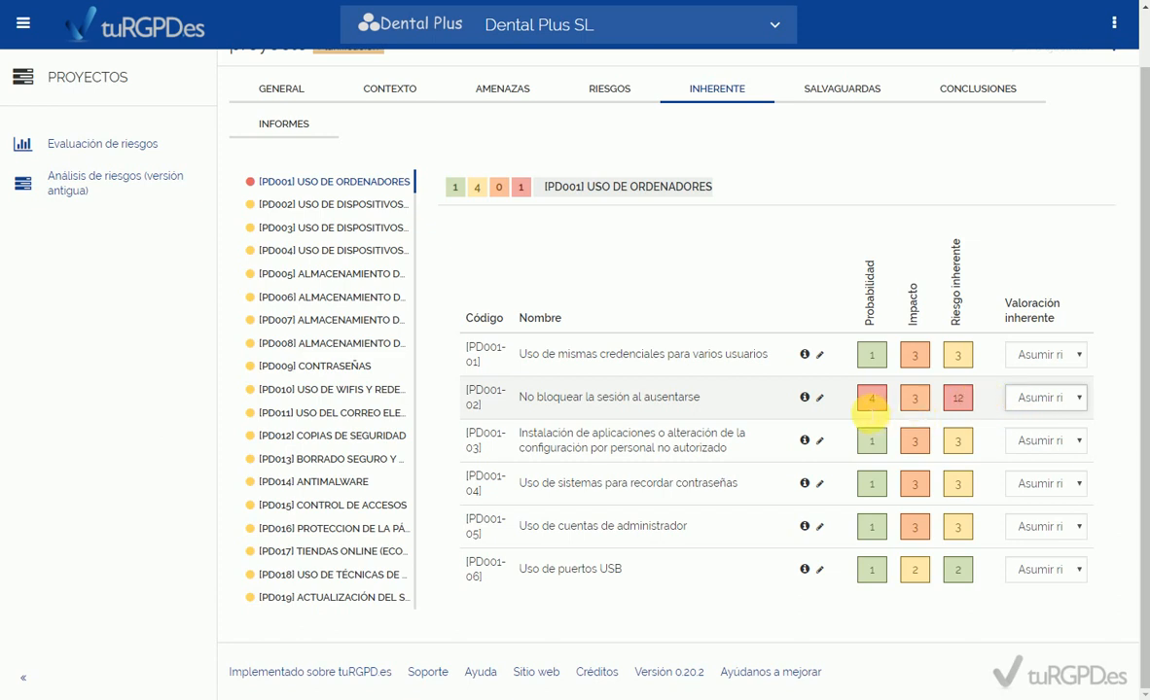
pyautogui.click(1017, 403)
pyautogui.click(1027, 474)
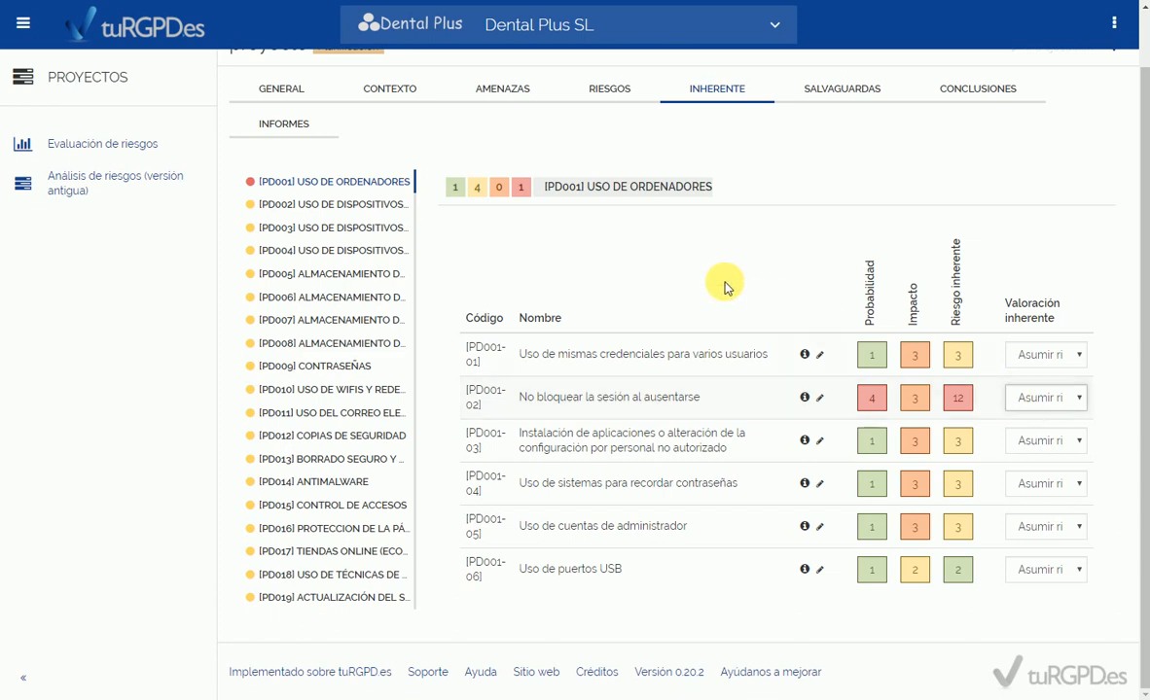
# Look over the inherent risk ratings listed for PD002, the mobile devices scenario
pyautogui.click(316, 203)
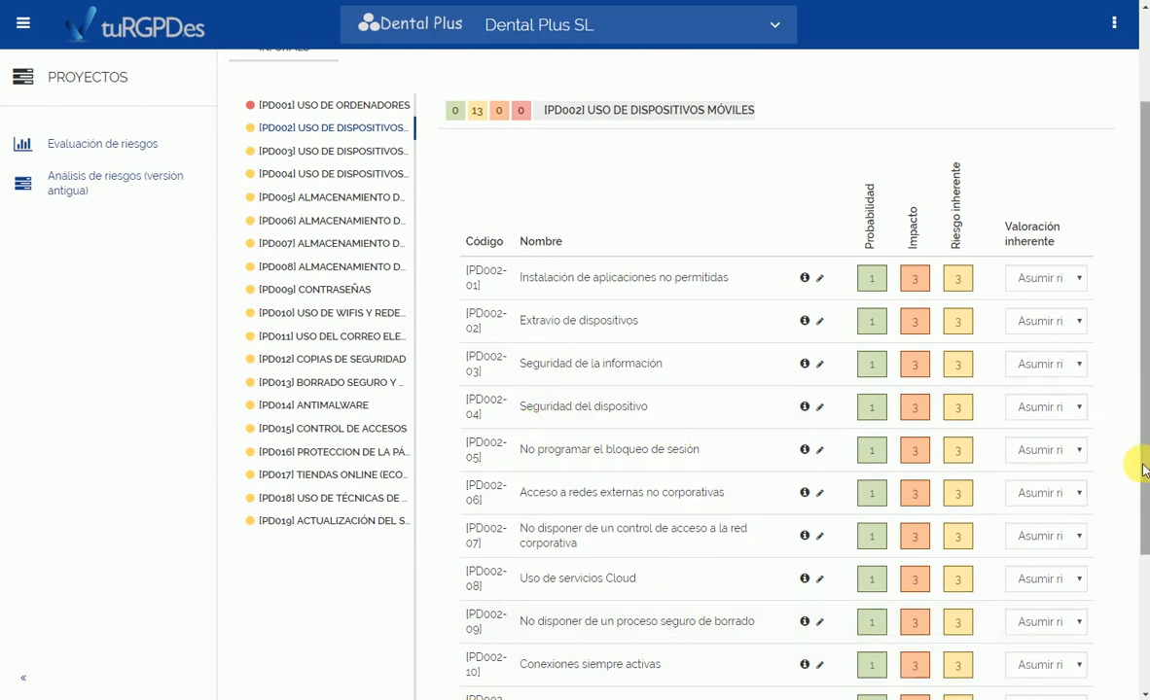
pyautogui.moveTo(1144, 401); pyautogui.dragTo(1121, 336)
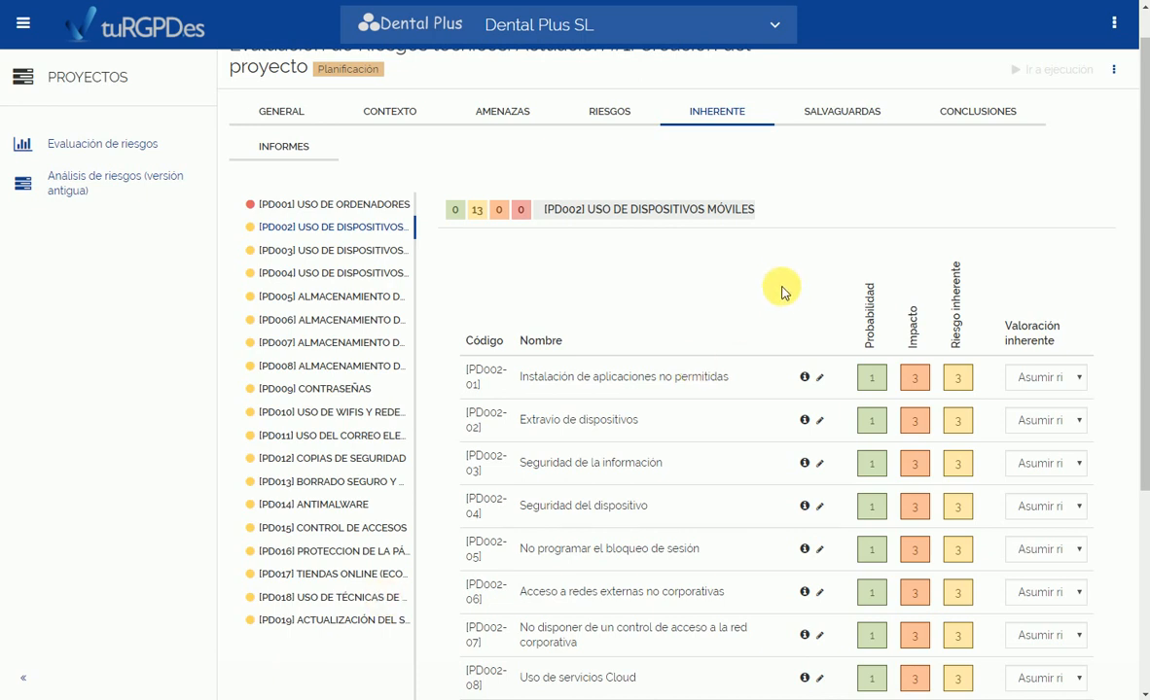
# Review the safeguards for PD001 Uso de ordenadores and check the description of safeguard SGPD-006 under risk PD001-01
pyautogui.click(836, 115)
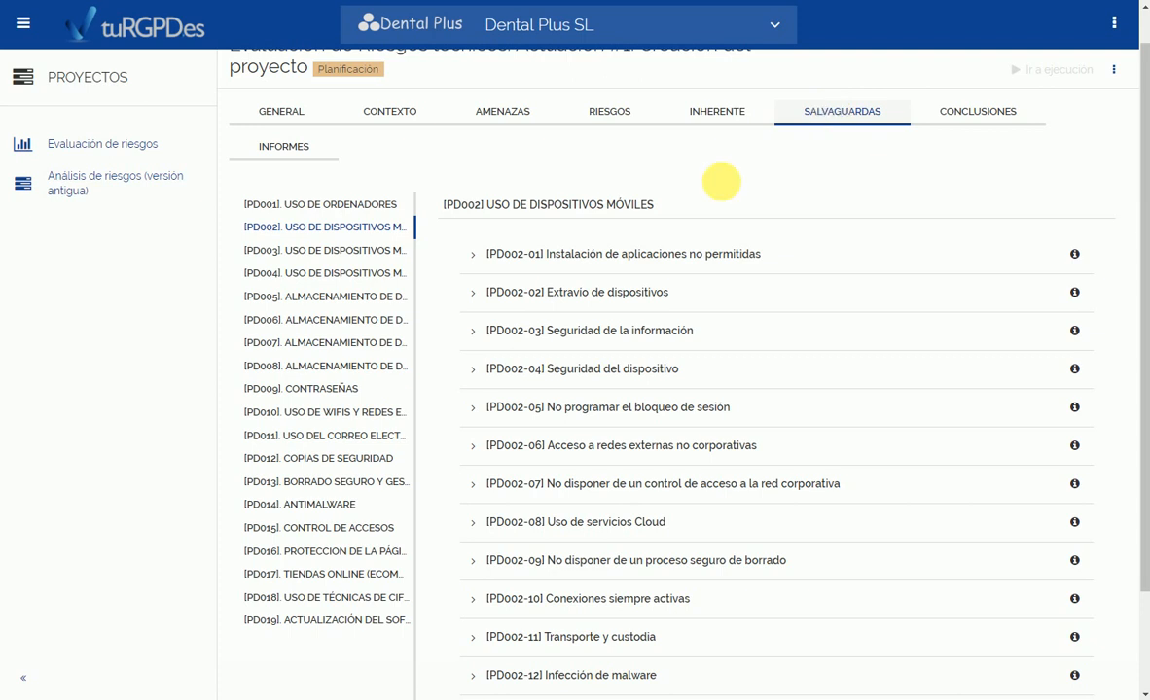
pyautogui.click(314, 208)
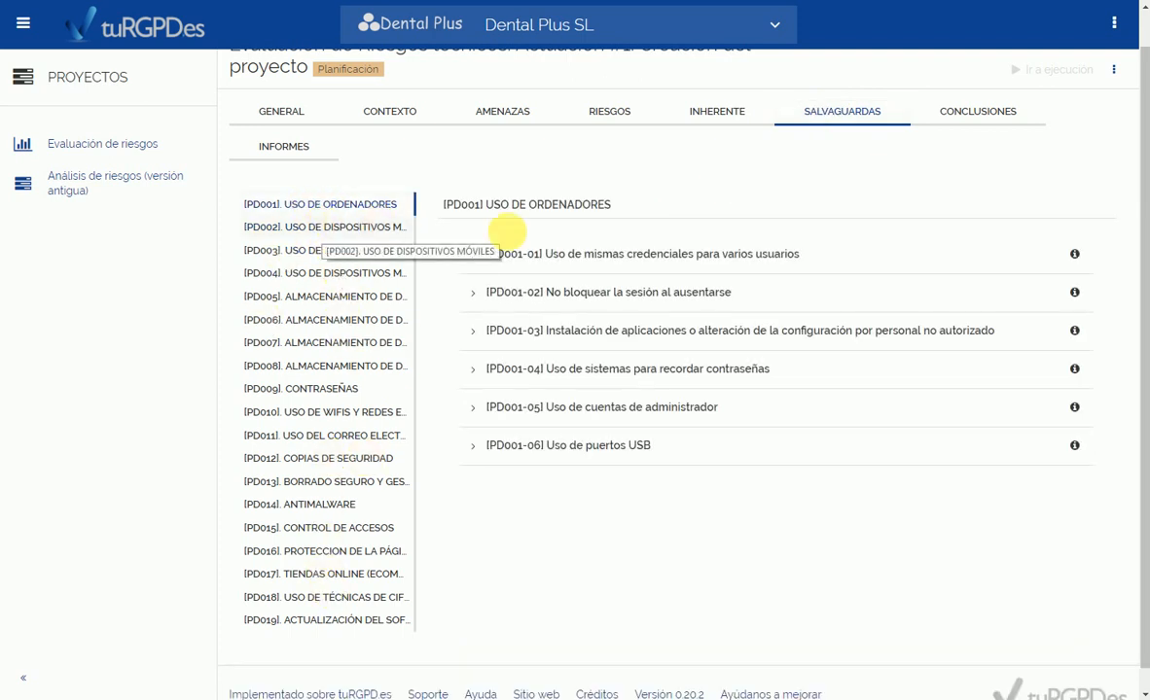
pyautogui.click(541, 265)
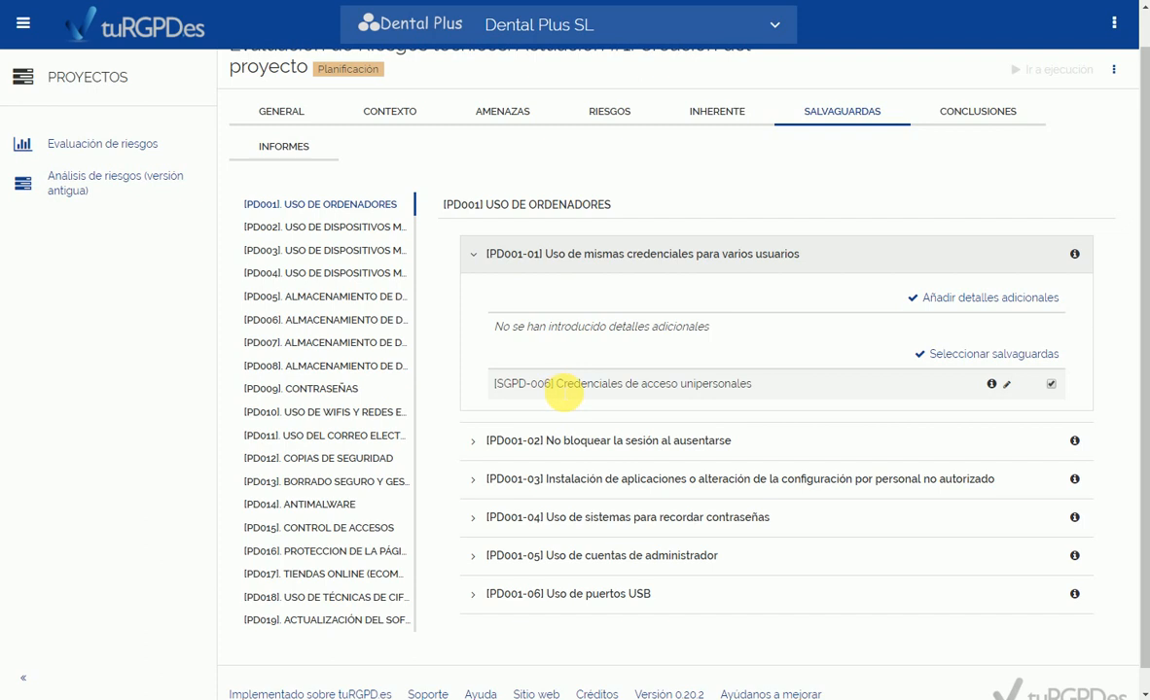
pyautogui.moveTo(991, 385)
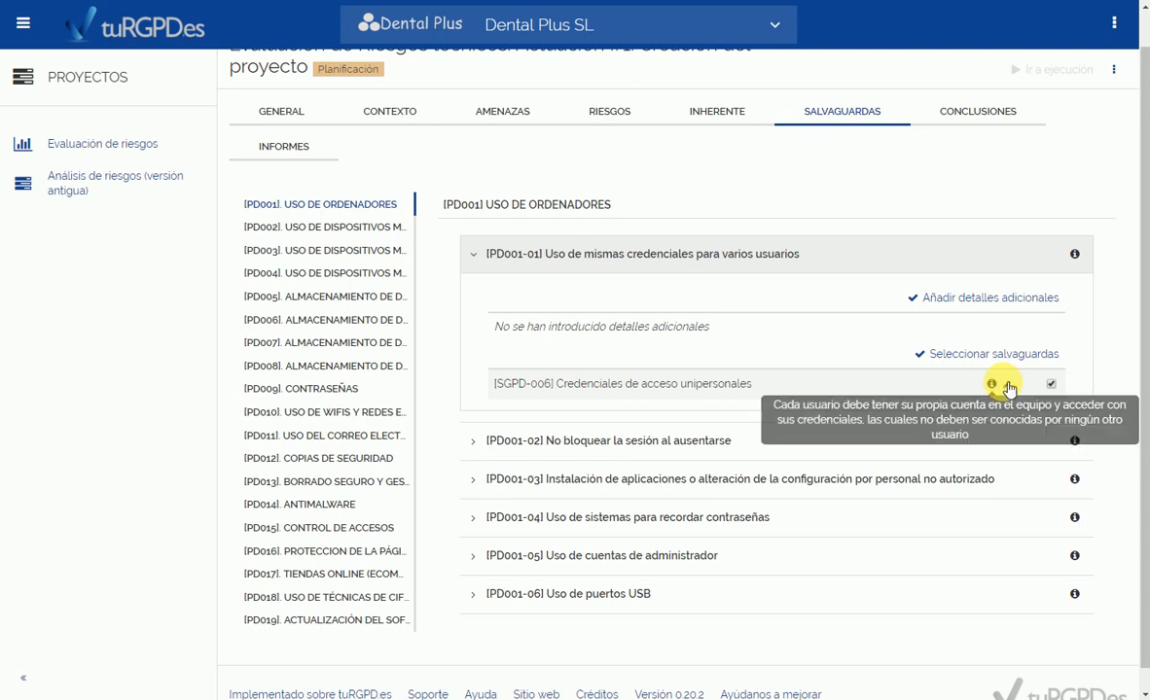
pyautogui.click(1006, 385)
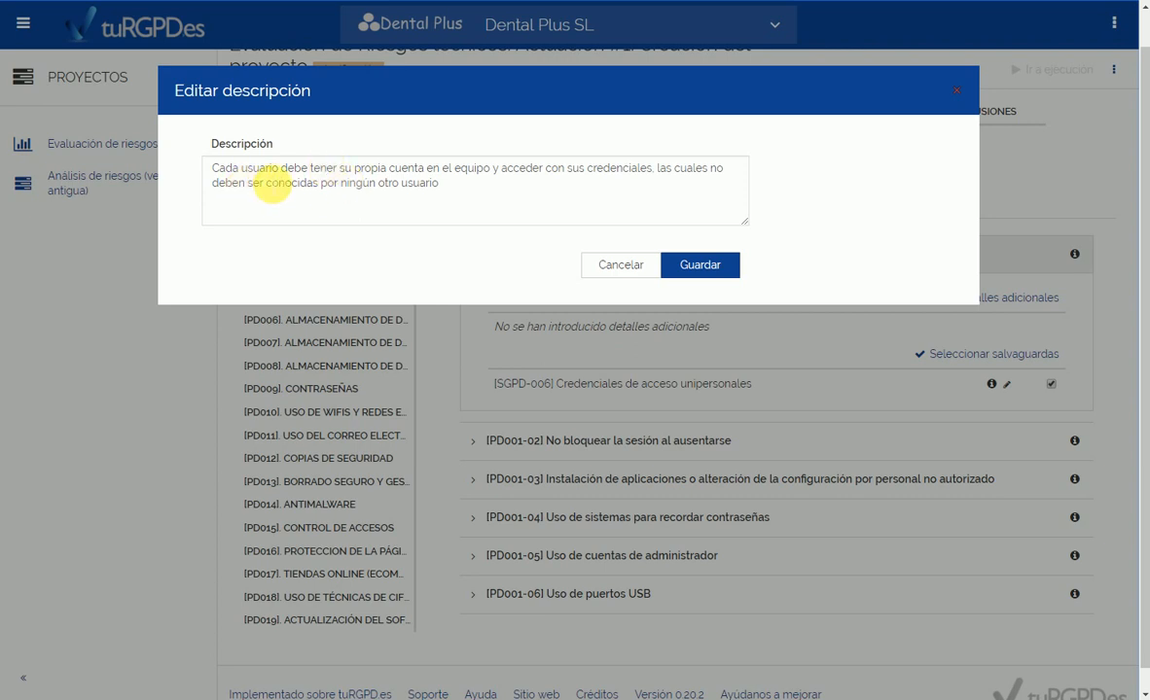
pyautogui.click(622, 273)
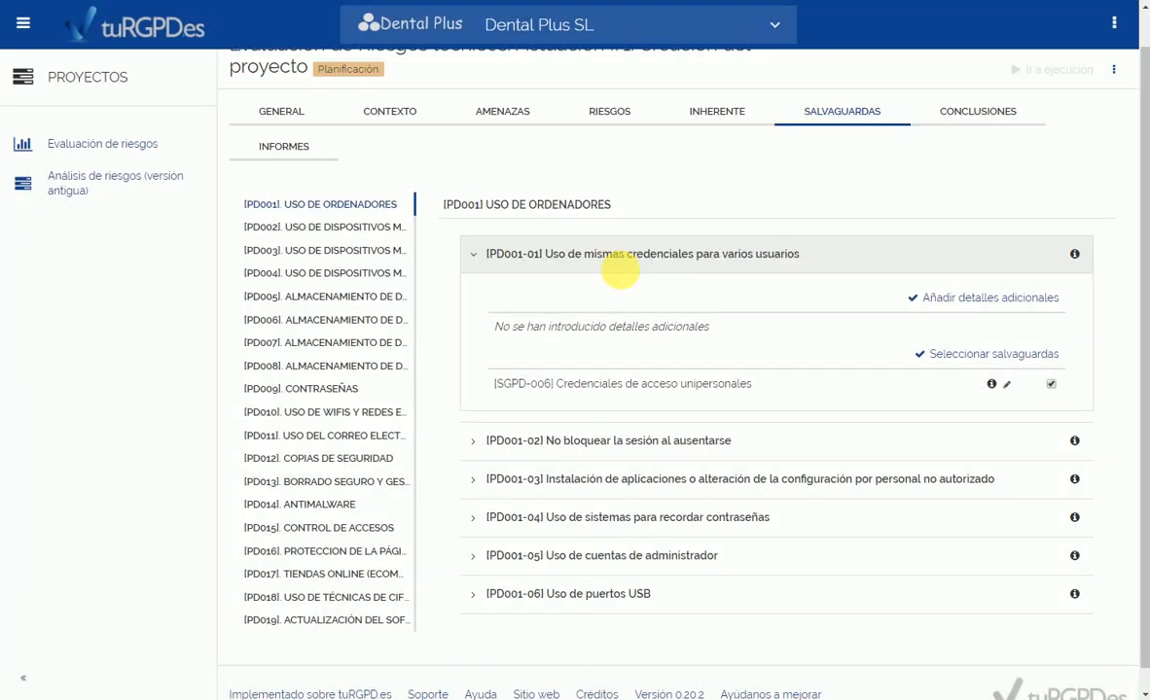
# Deselect safeguard SGPD-006 for risk PD001-01 and safeguard SGPD-007 for risk PD001-02
pyautogui.click(1052, 385)
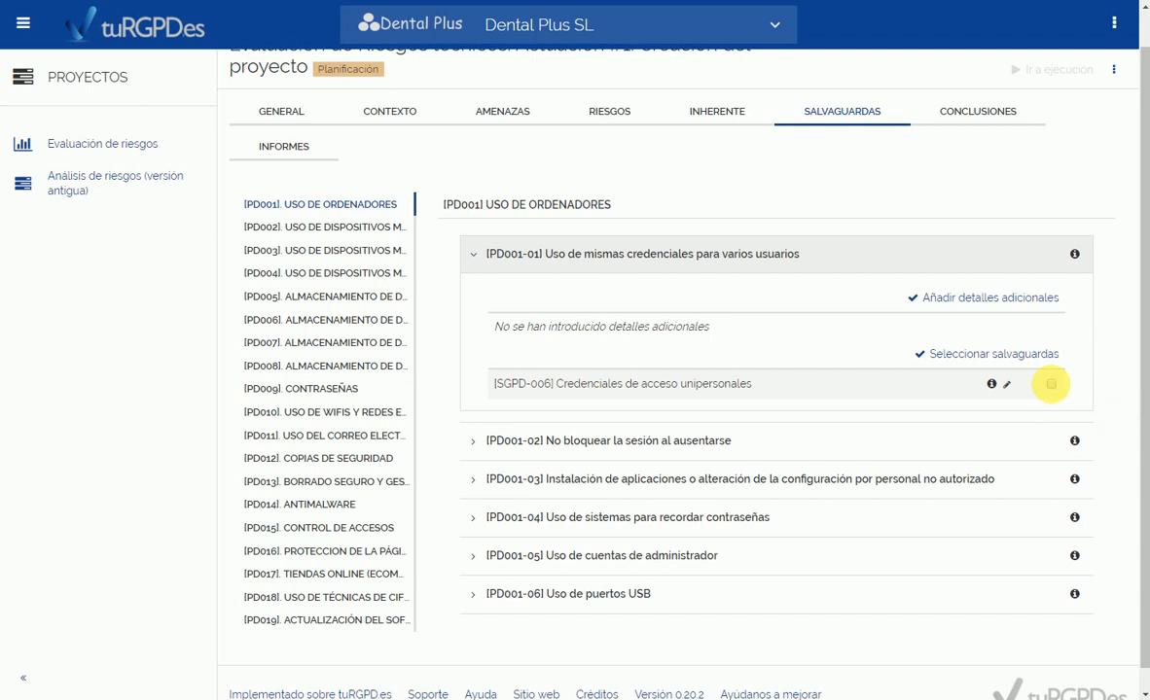
pyautogui.click(1055, 385)
pyautogui.click(474, 443)
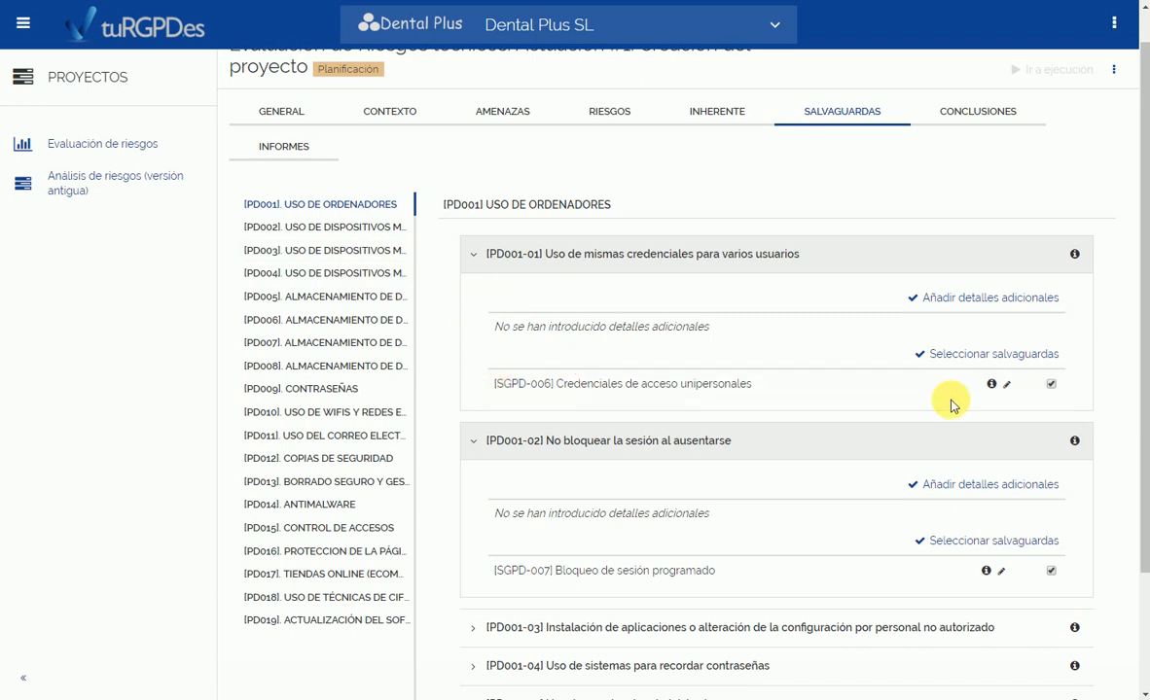
pyautogui.click(1050, 384)
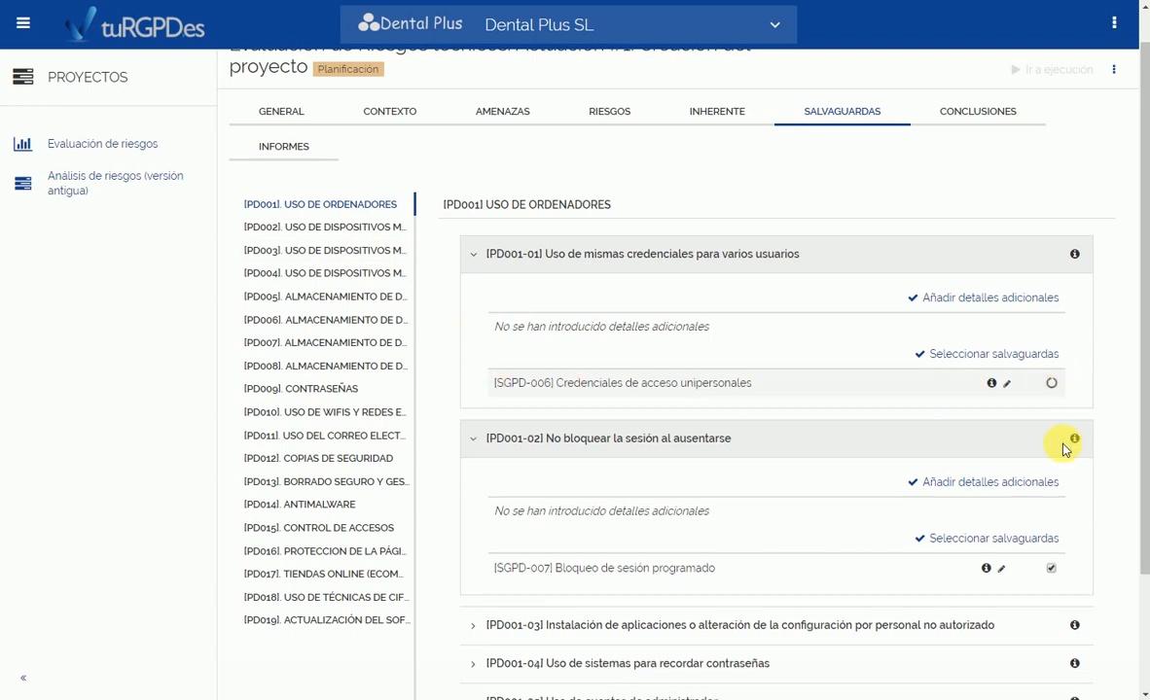
pyautogui.click(1050, 571)
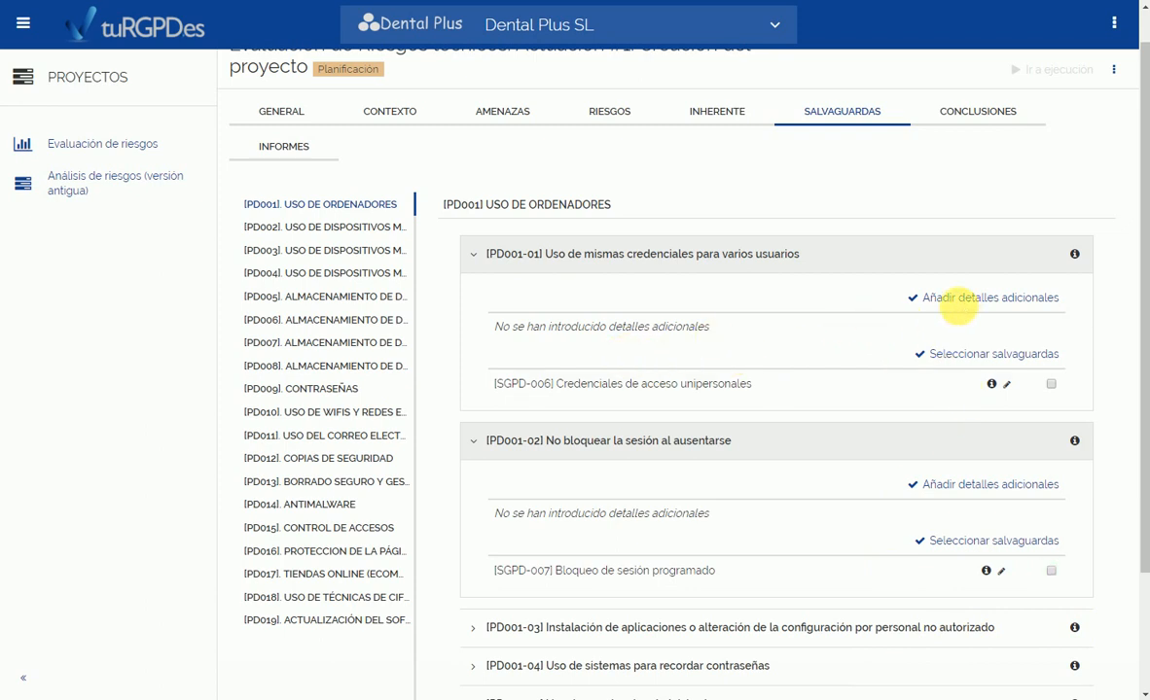
# Check the additional details form of risk PD001-01 without saving, and collapse risks PD001-01 and PD001-02
pyautogui.click(956, 302)
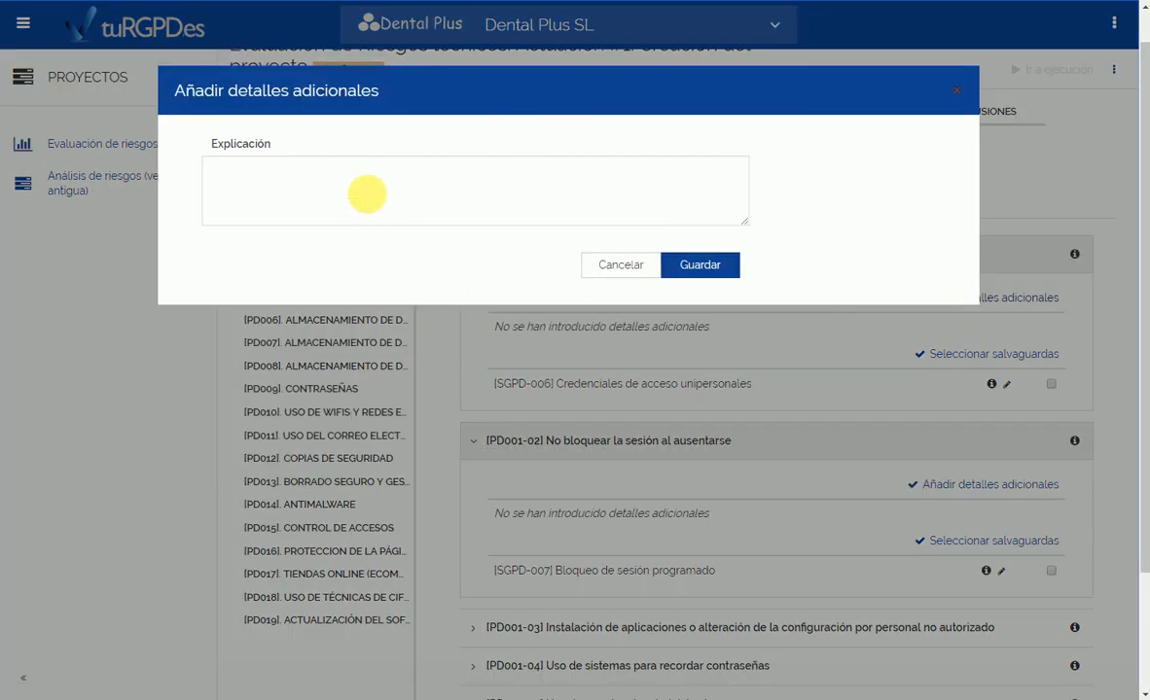
pyautogui.click(352, 187)
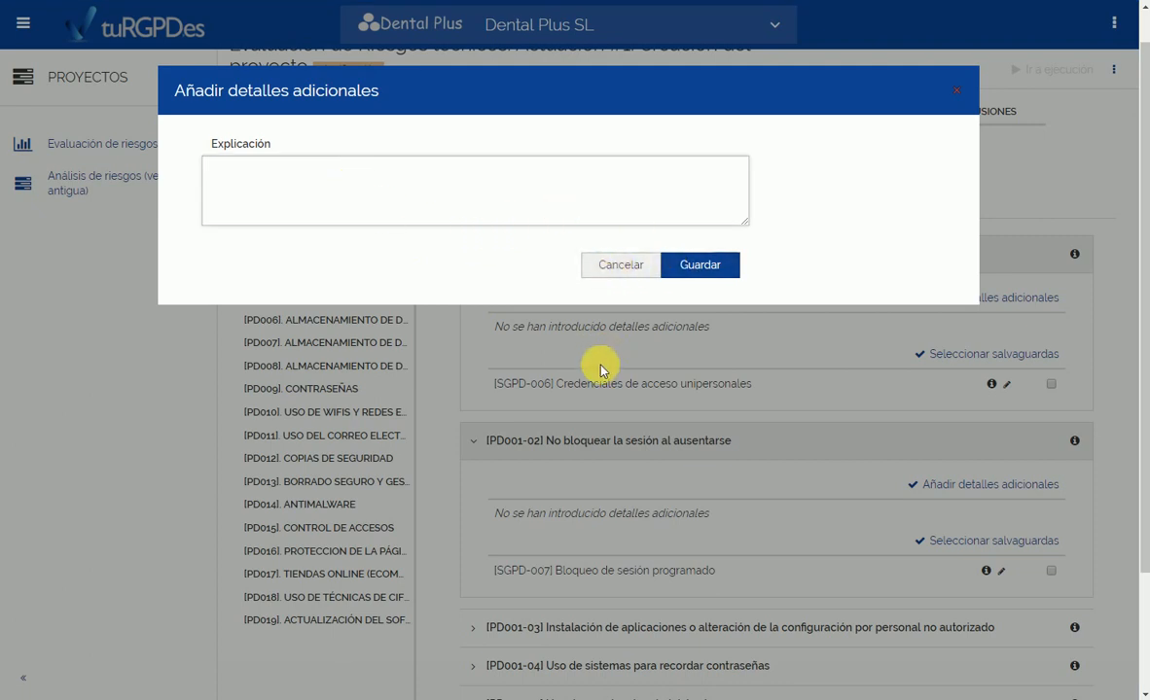
pyautogui.click(610, 268)
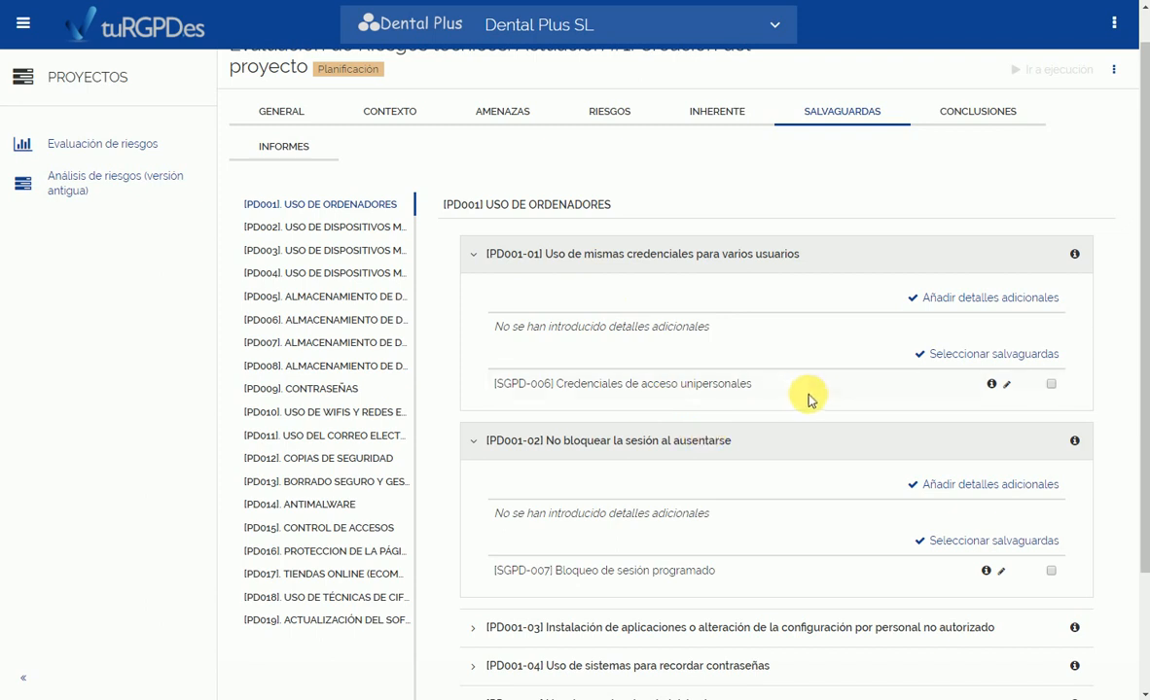
pyautogui.moveTo(1076, 257)
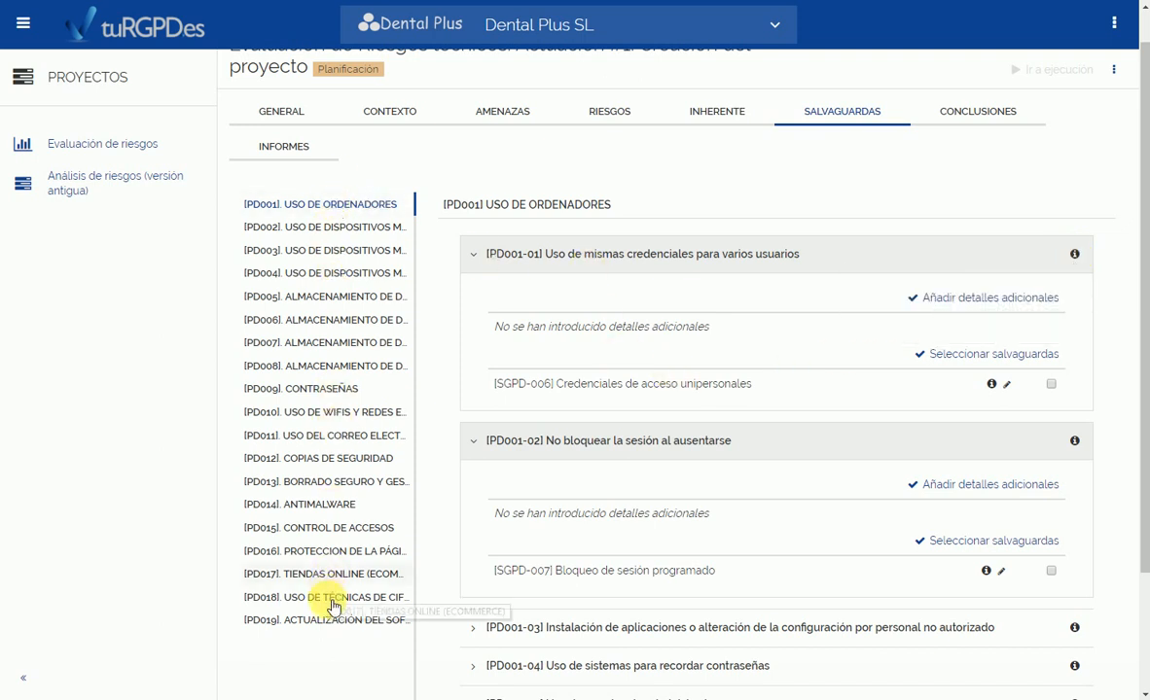
pyautogui.click(473, 256)
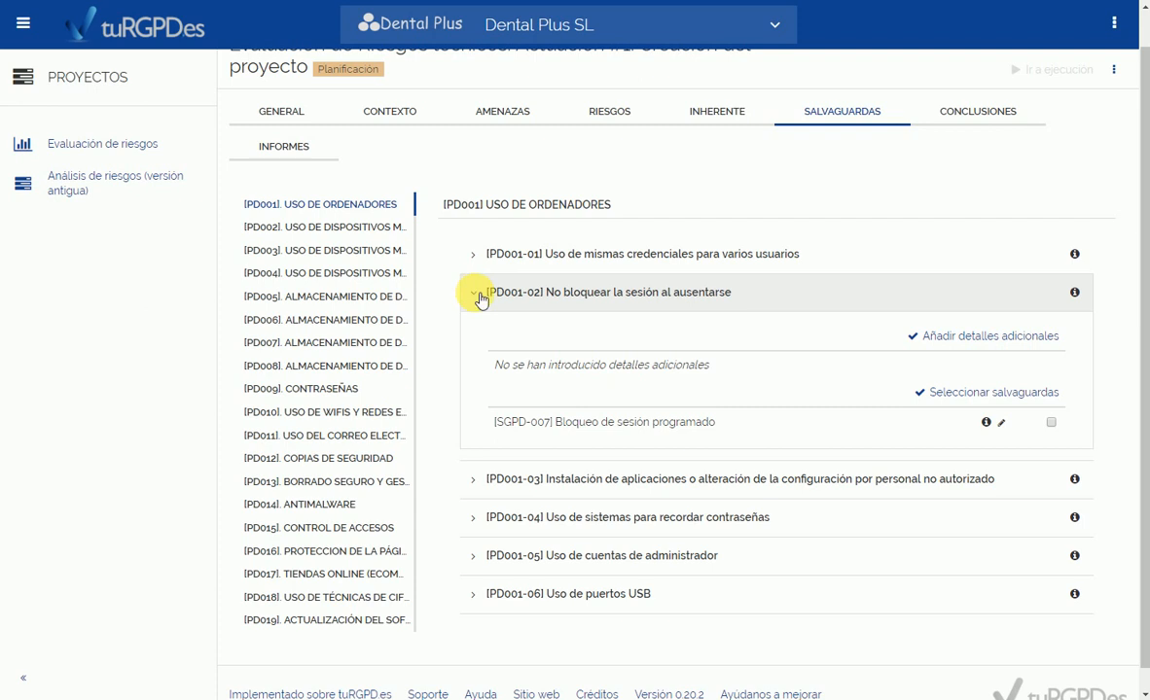
pyautogui.click(476, 294)
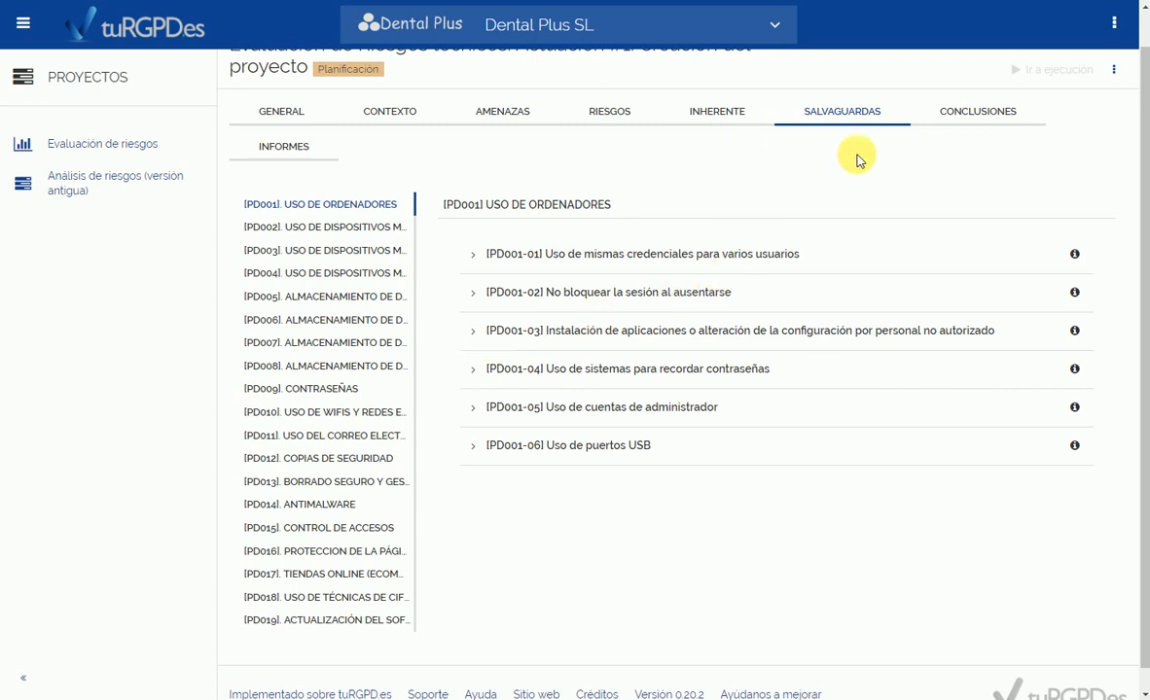
# Review the conclusions text of each of the four audit team members in the conclusions editor, leaving it without saving
pyautogui.click(976, 116)
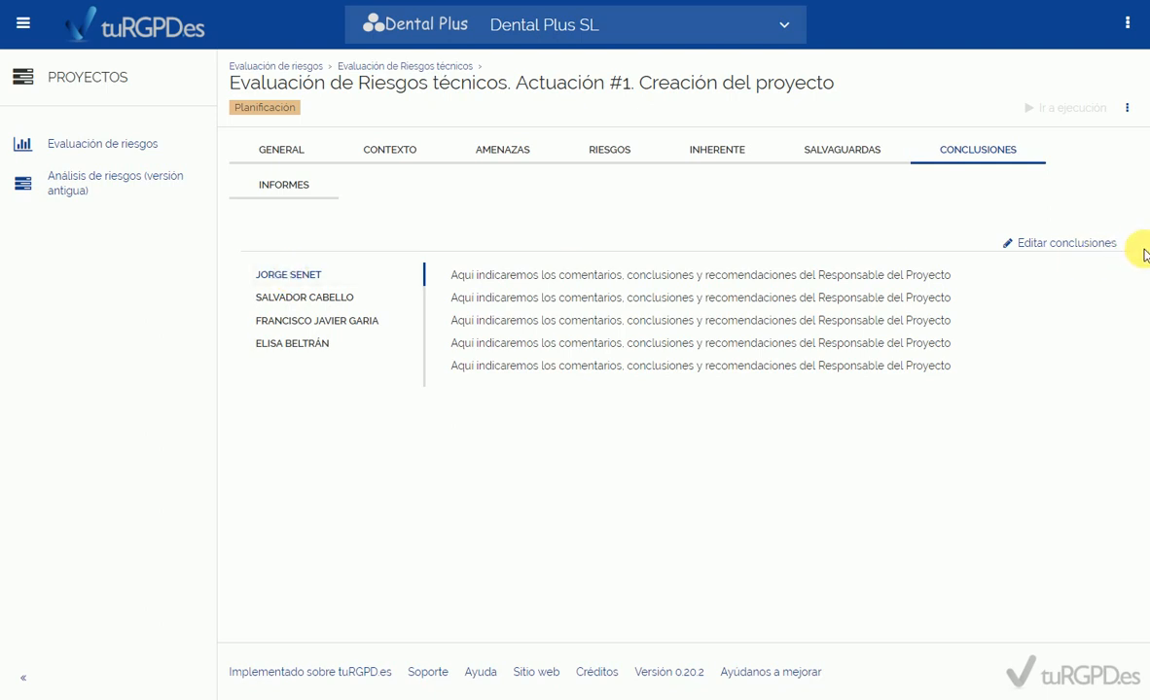
pyautogui.click(1075, 245)
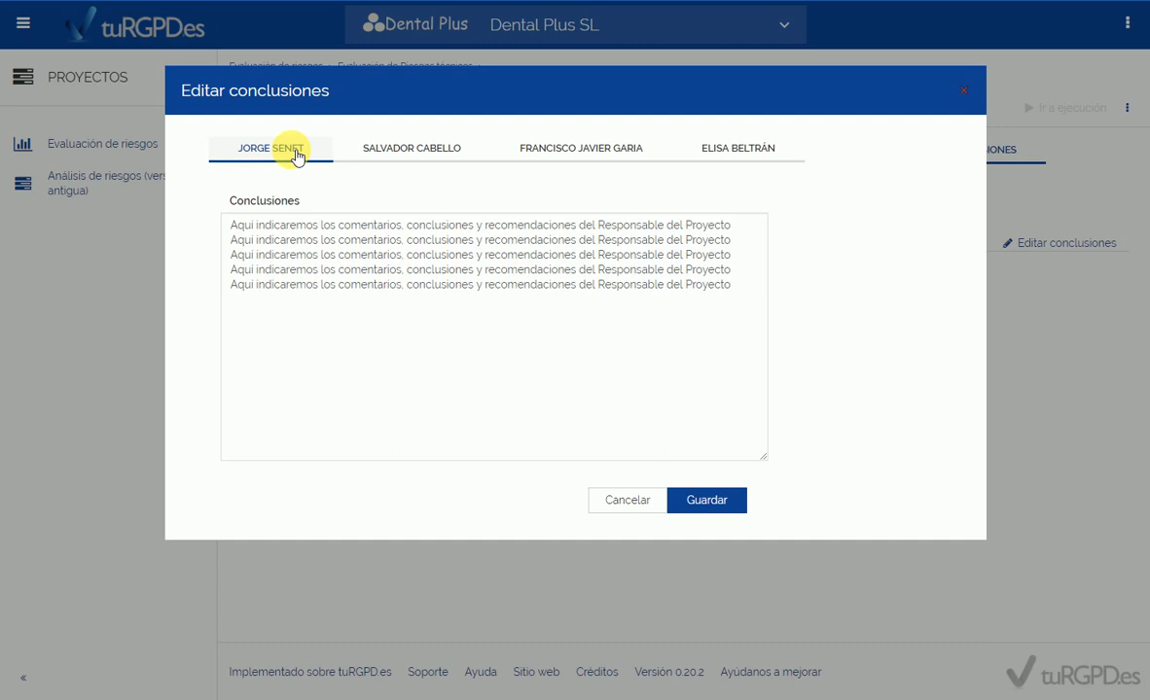
pyautogui.moveTo(231, 224); pyautogui.dragTo(741, 415)
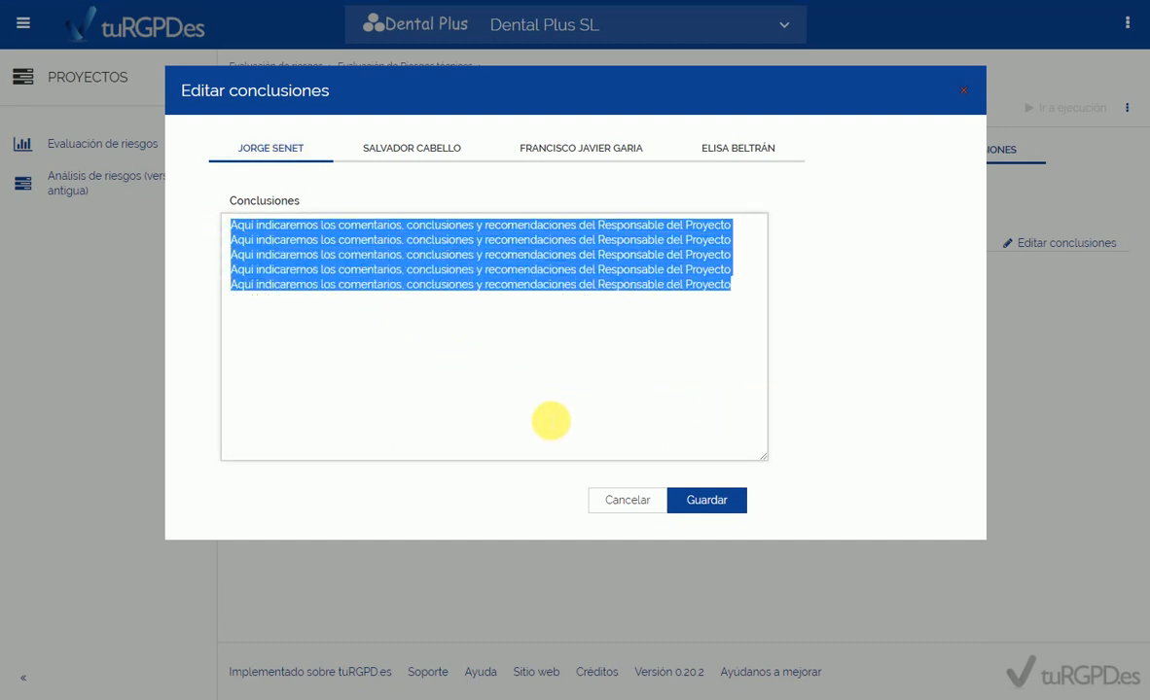
pyautogui.click(400, 149)
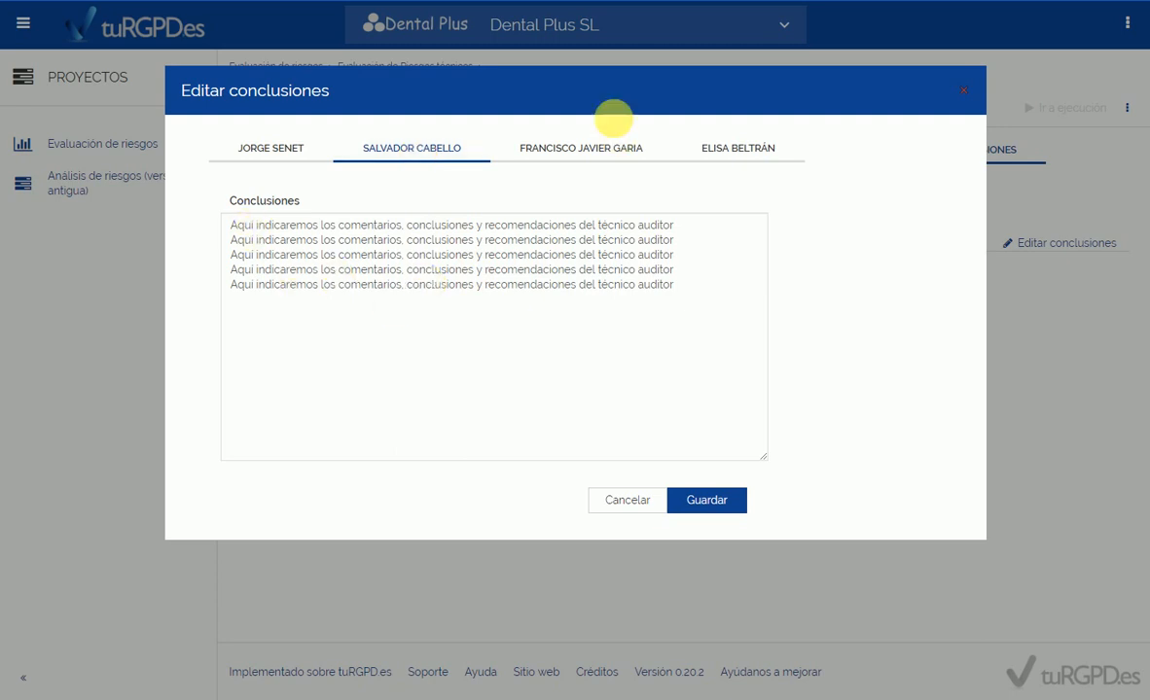
pyautogui.click(578, 151)
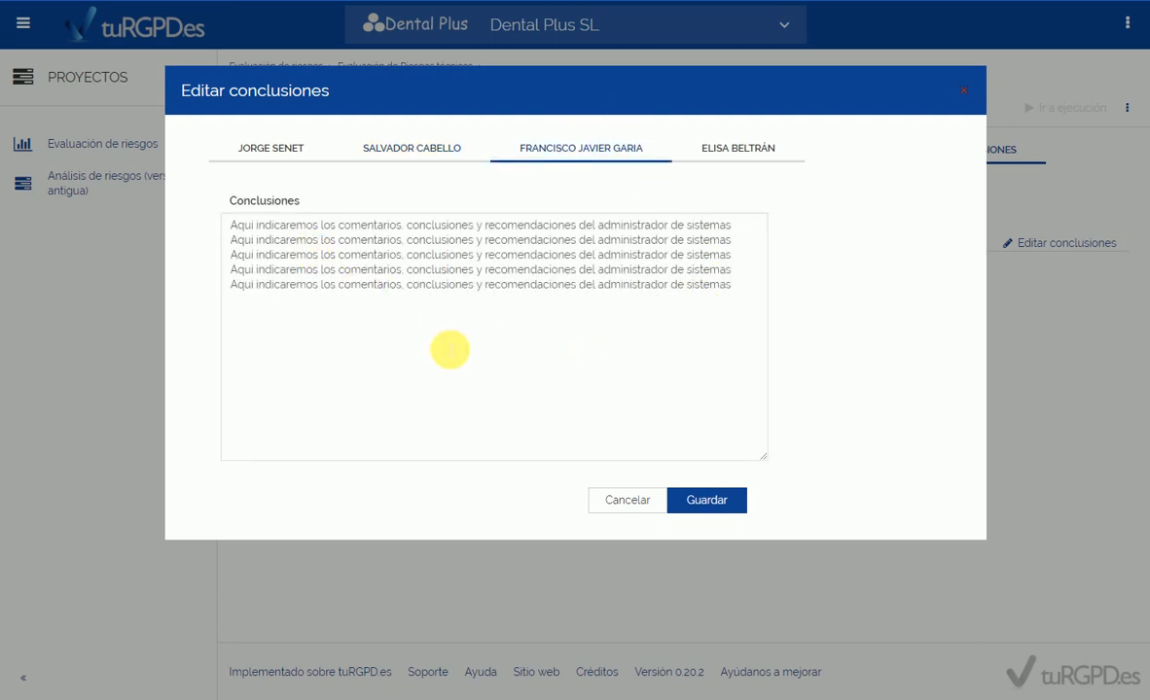
pyautogui.click(725, 152)
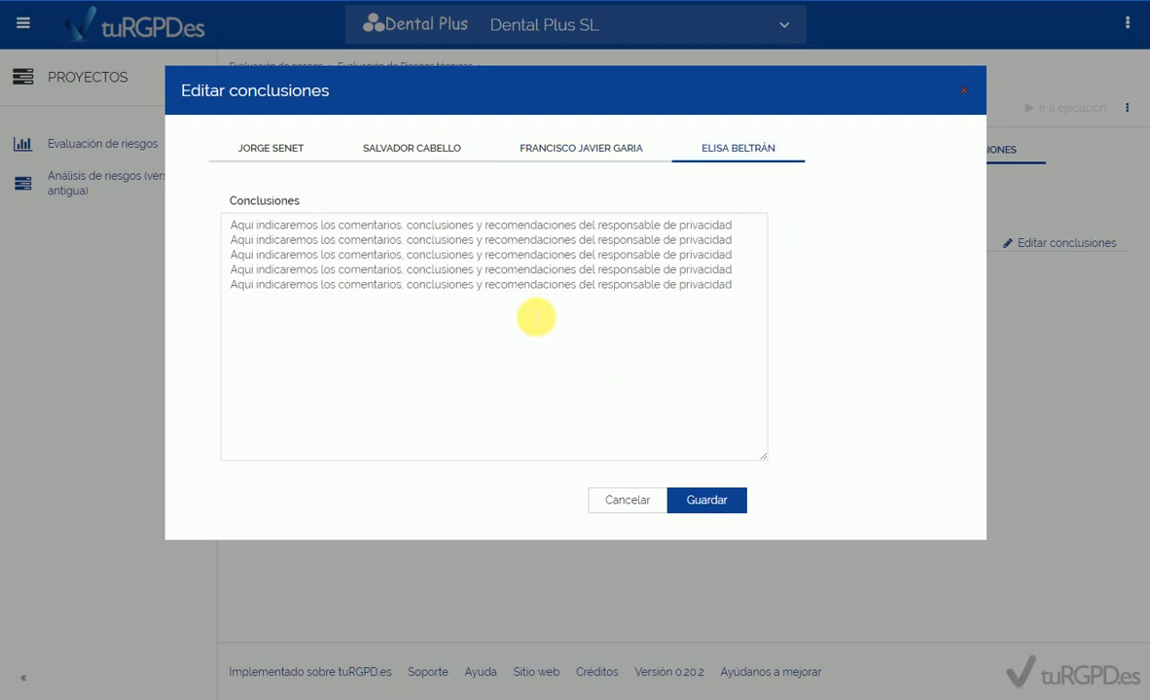
pyautogui.click(613, 501)
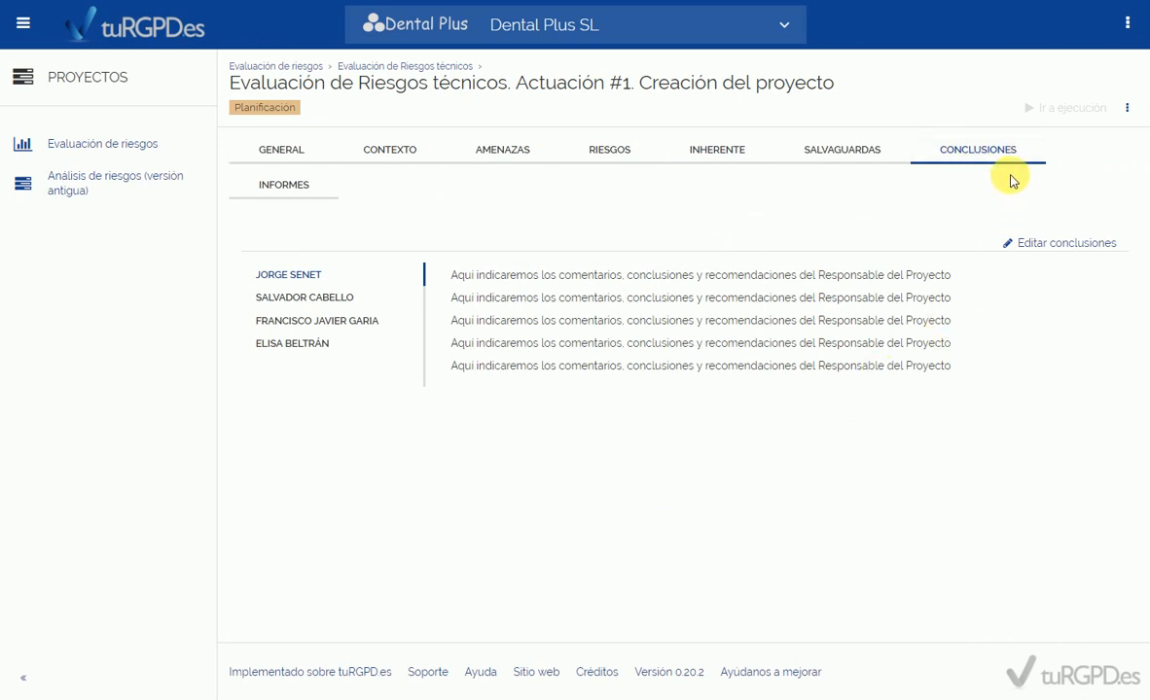
# Look over the project's report documents, the inherent risk chart and the risk evaluation summary chart
pyautogui.click(280, 193)
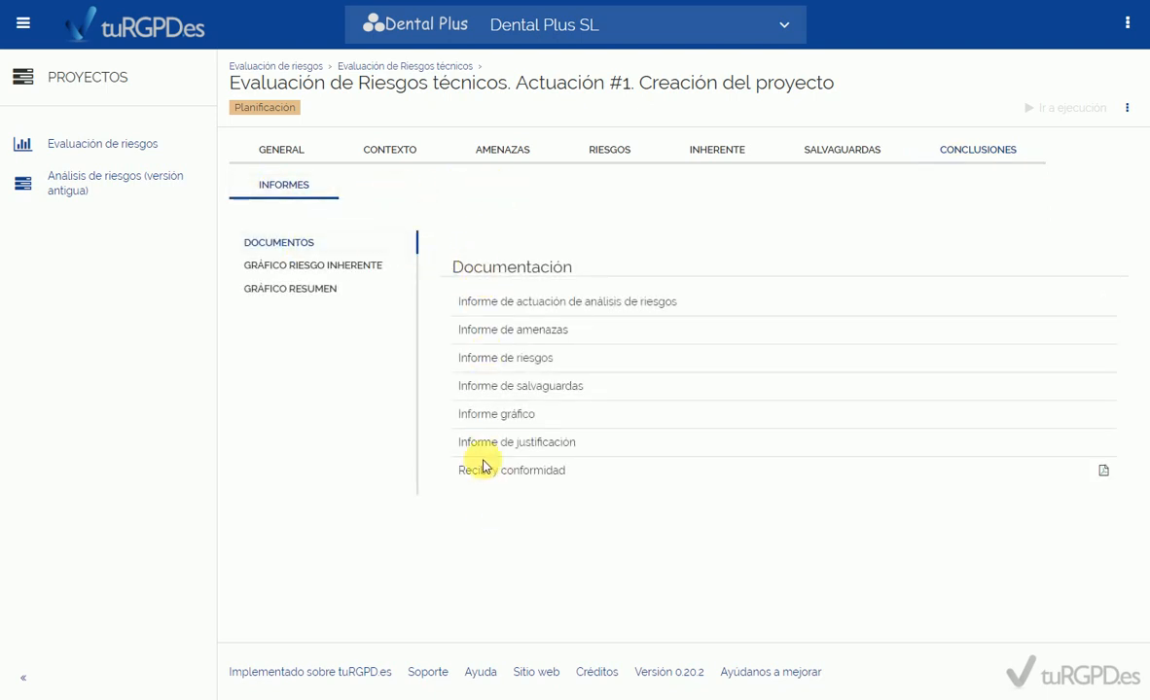
pyautogui.click(285, 272)
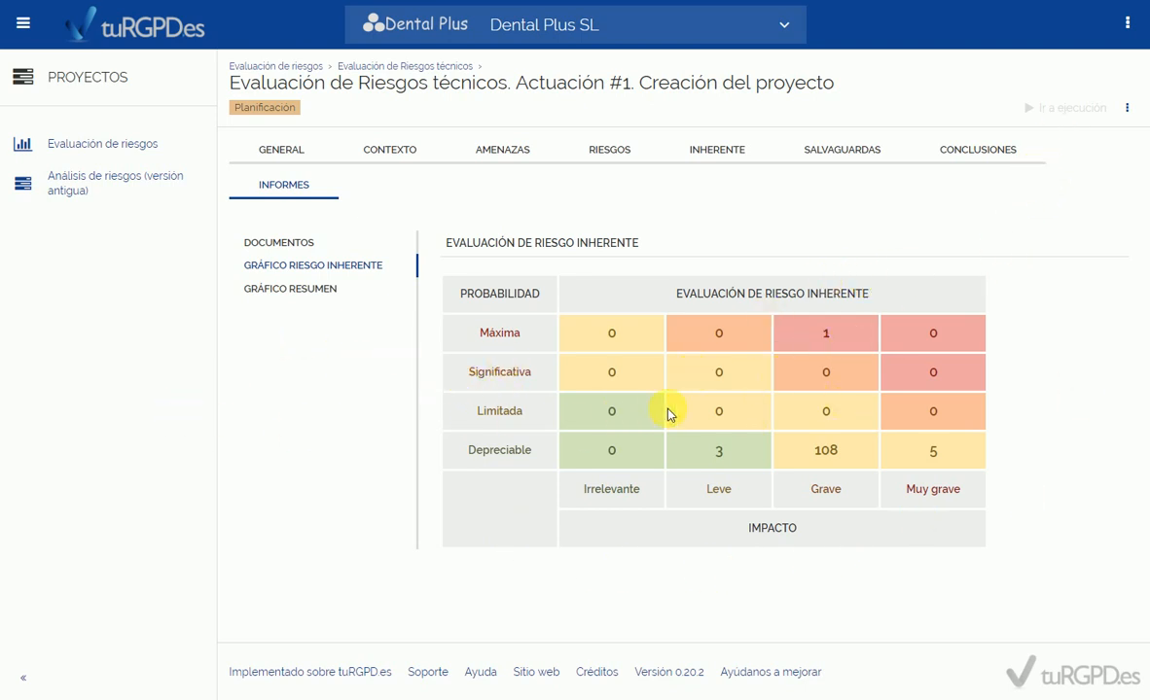
pyautogui.click(290, 290)
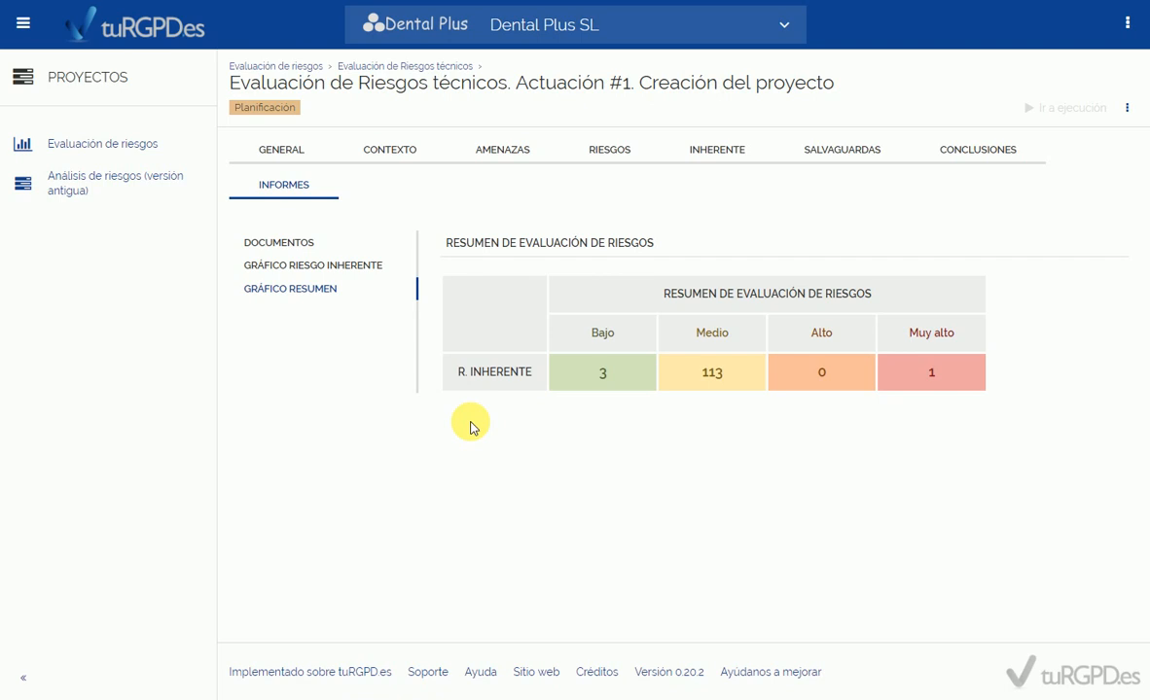
# Open the risk analysis action report from the project's documents and review its index, project description, action identification and chronology
pyautogui.click(288, 248)
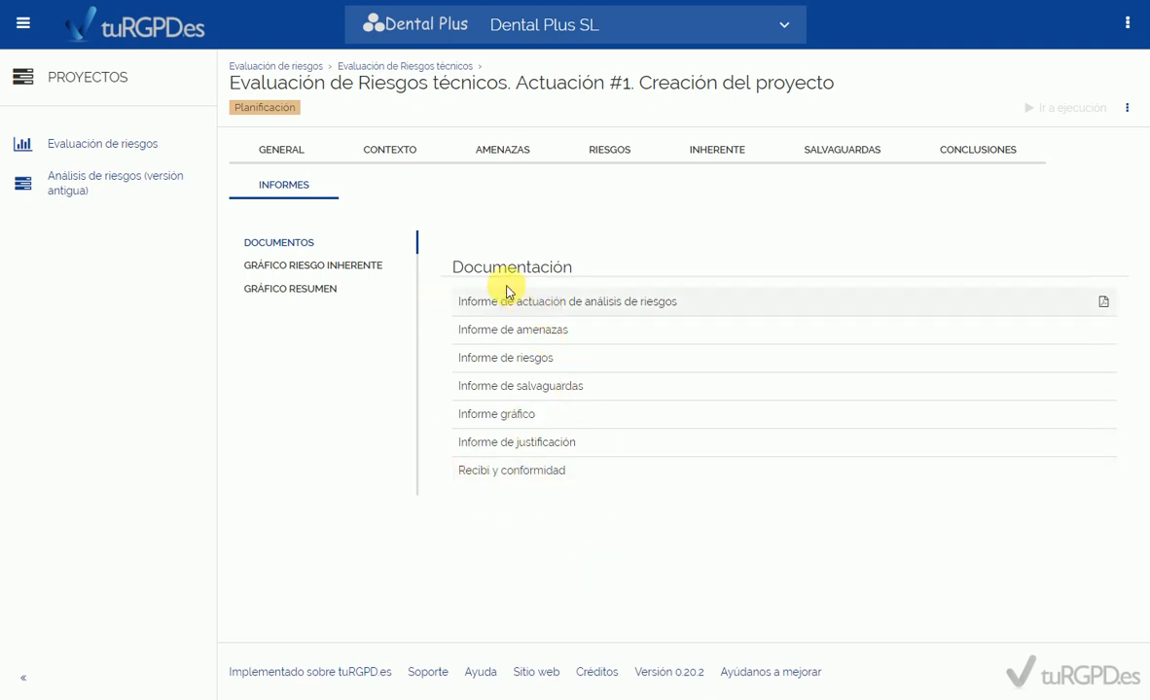
pyautogui.hotkey('ctrl', 'Tab')
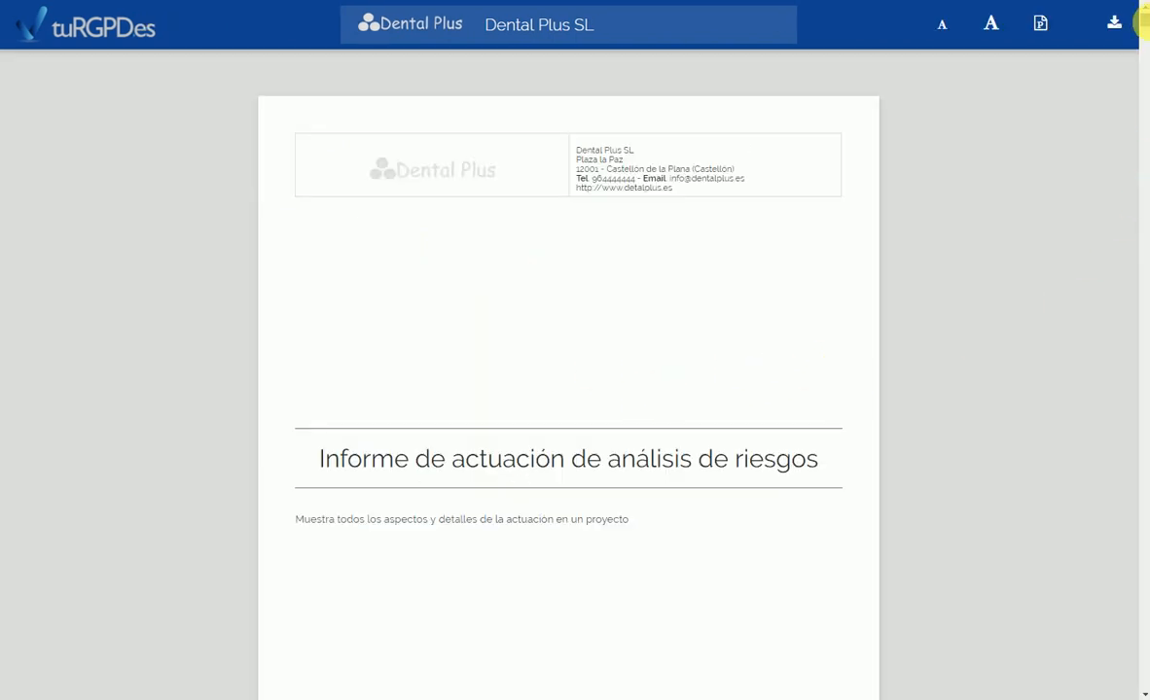
pyautogui.scroll(-9, 1140, 23)
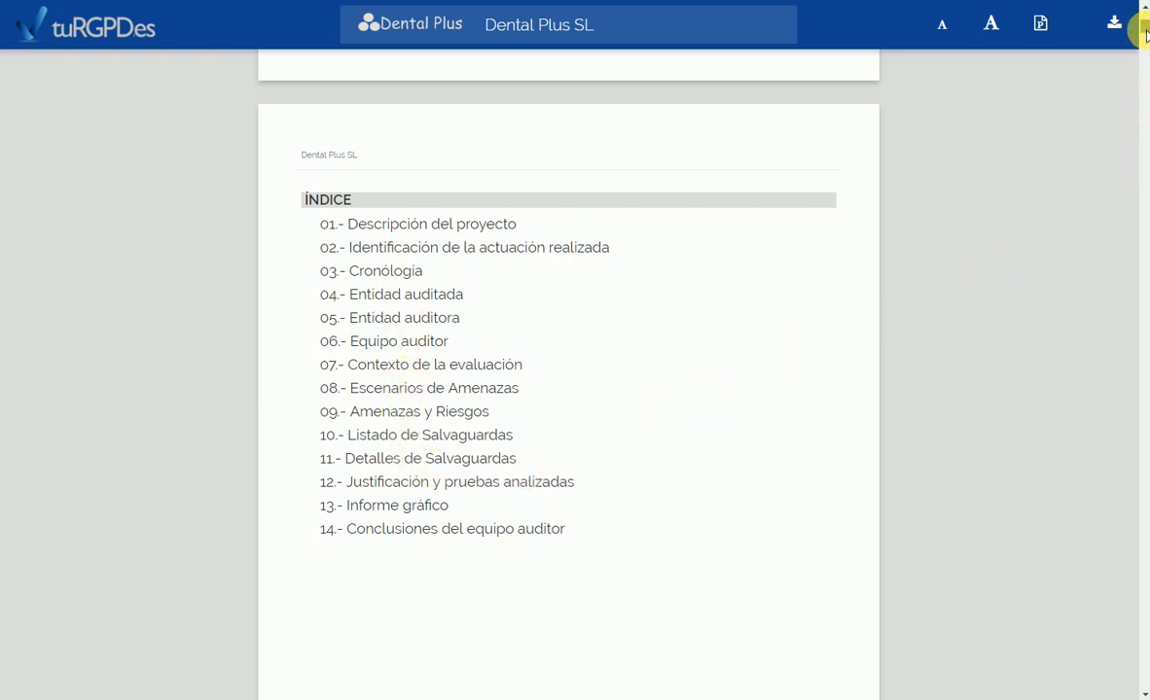
pyautogui.scroll(-8, 1145, 34)
pyautogui.scroll(-3, 1145, 39)
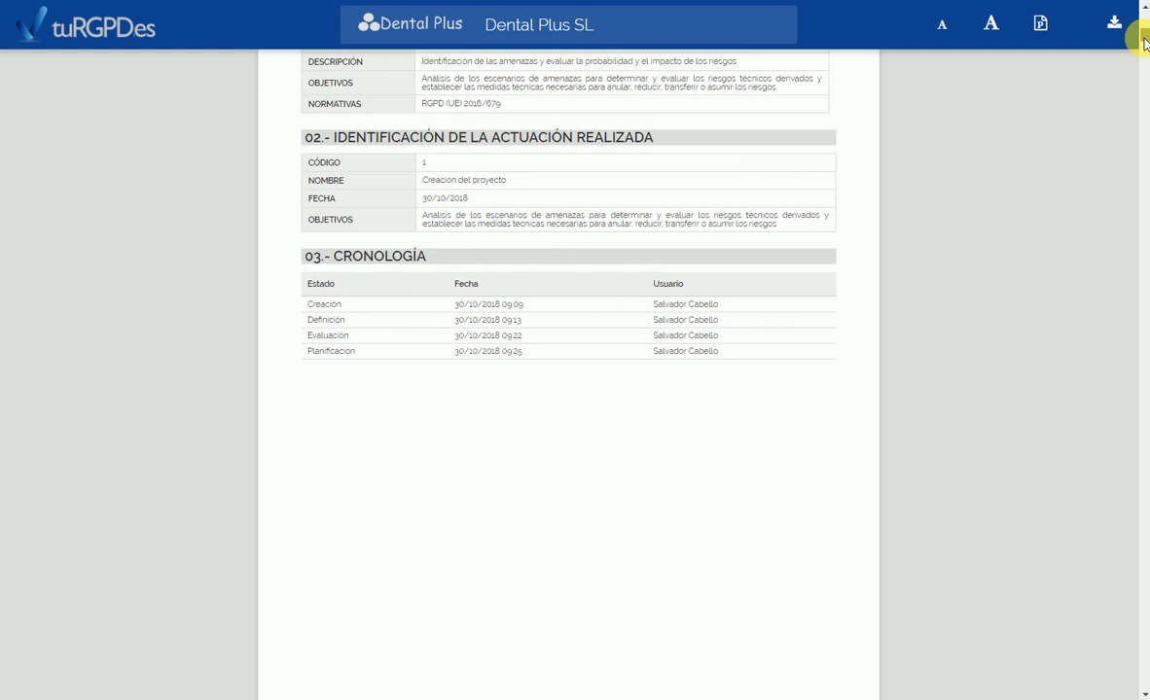
pyautogui.scroll(-5, 1144, 40)
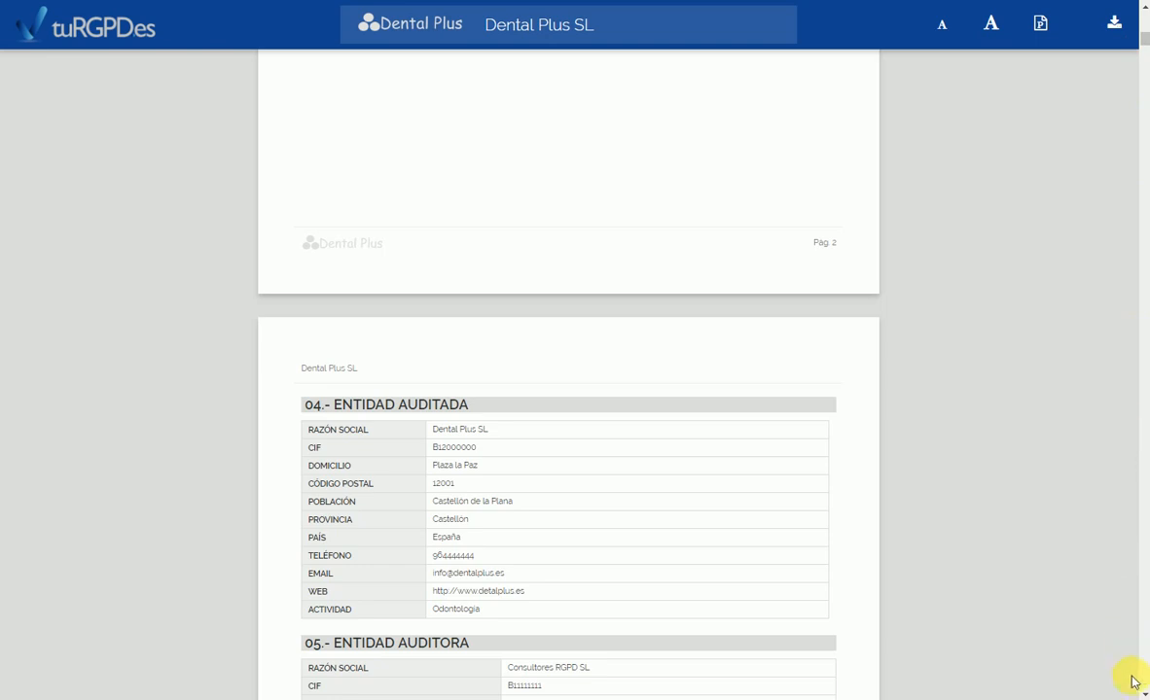
# Review the report's sections on the auditing entity, audit team and evaluation context, including processing activities, data control points and personnel
pyautogui.scroll(-6, 1141, 692)
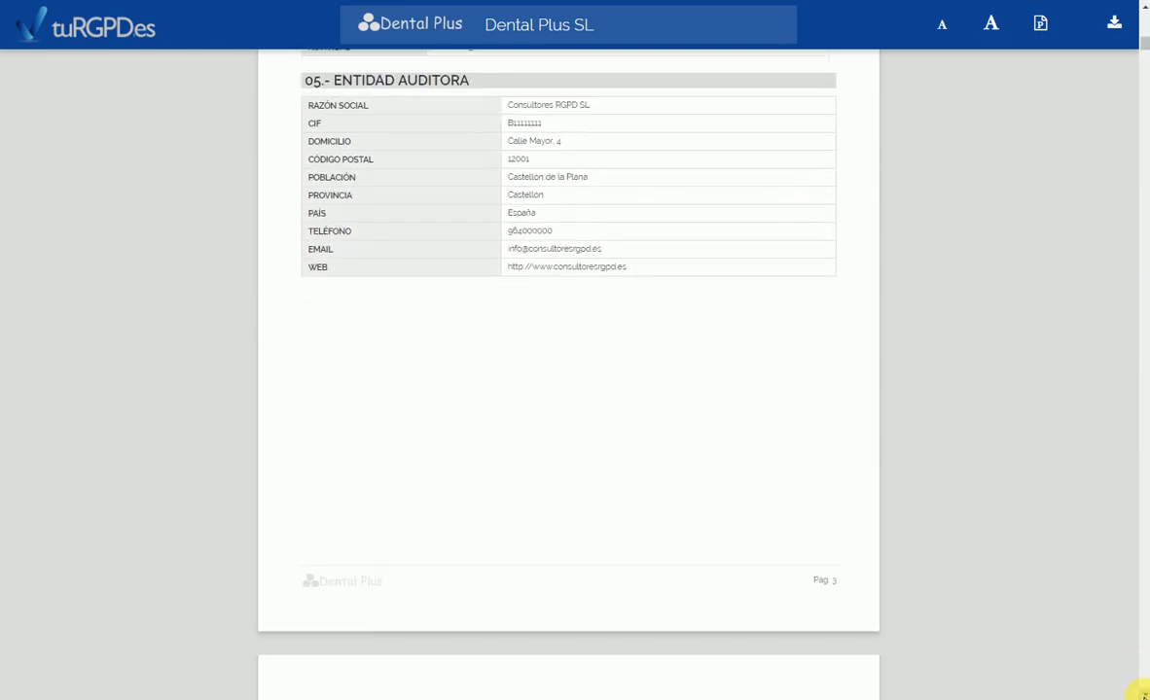
pyautogui.scroll(-6, 1141, 693)
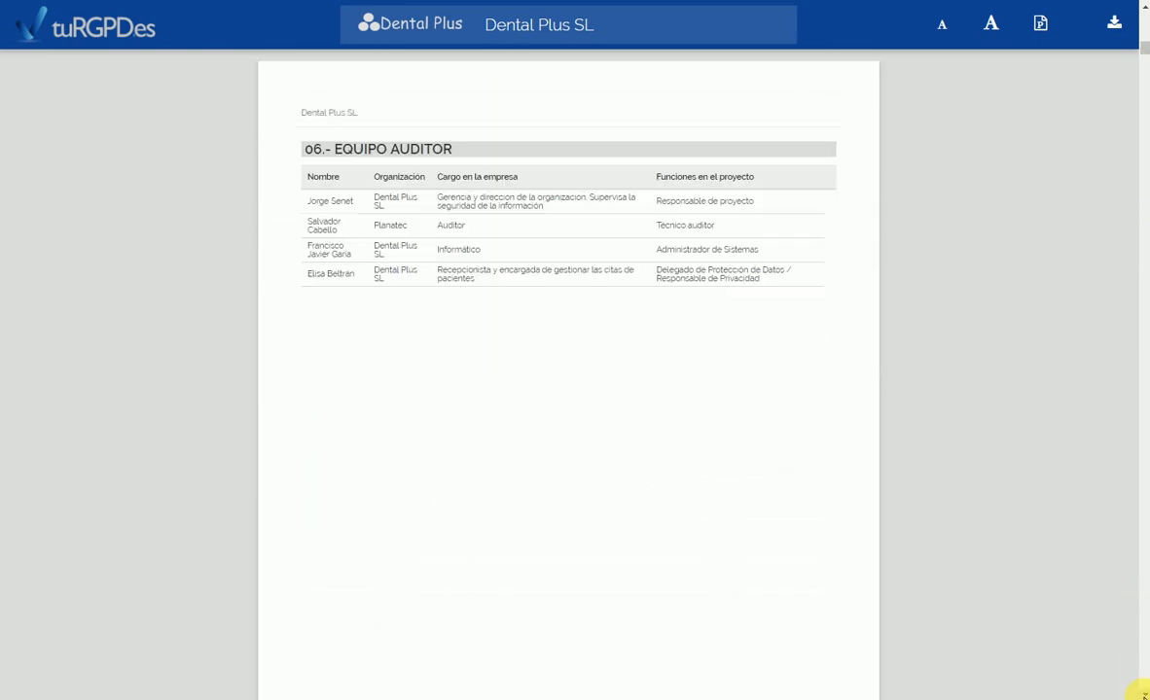
pyautogui.scroll(-9, 1141, 692)
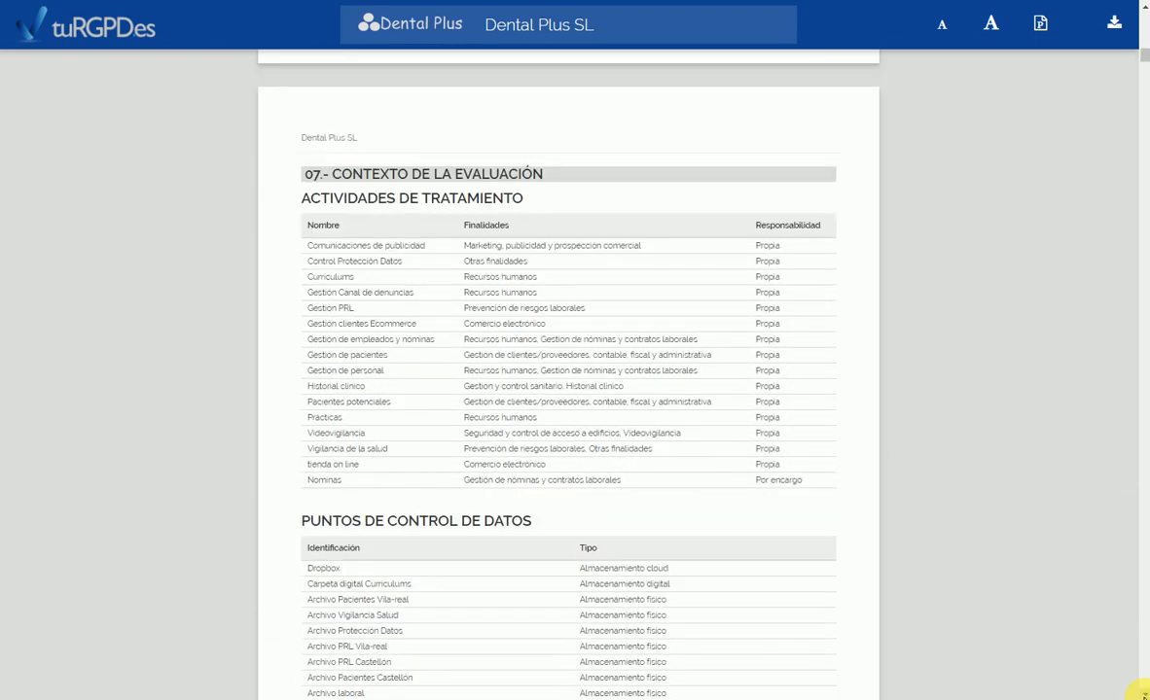
pyautogui.scroll(-5, 1141, 693)
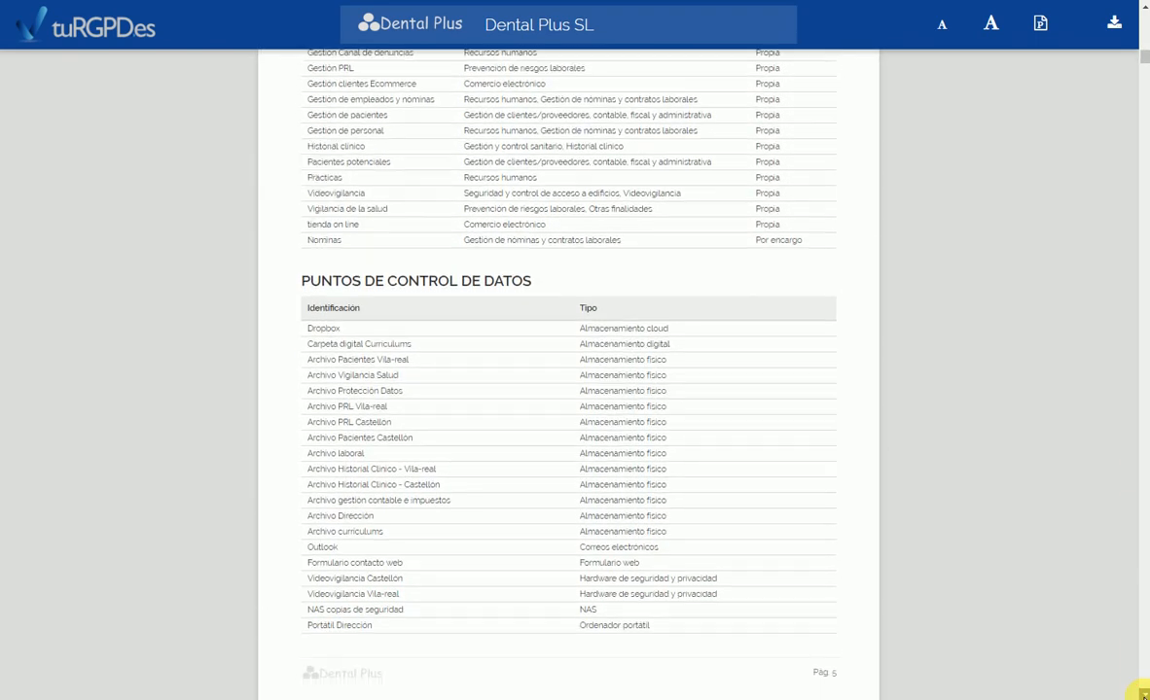
pyautogui.scroll(-15, 1142, 692)
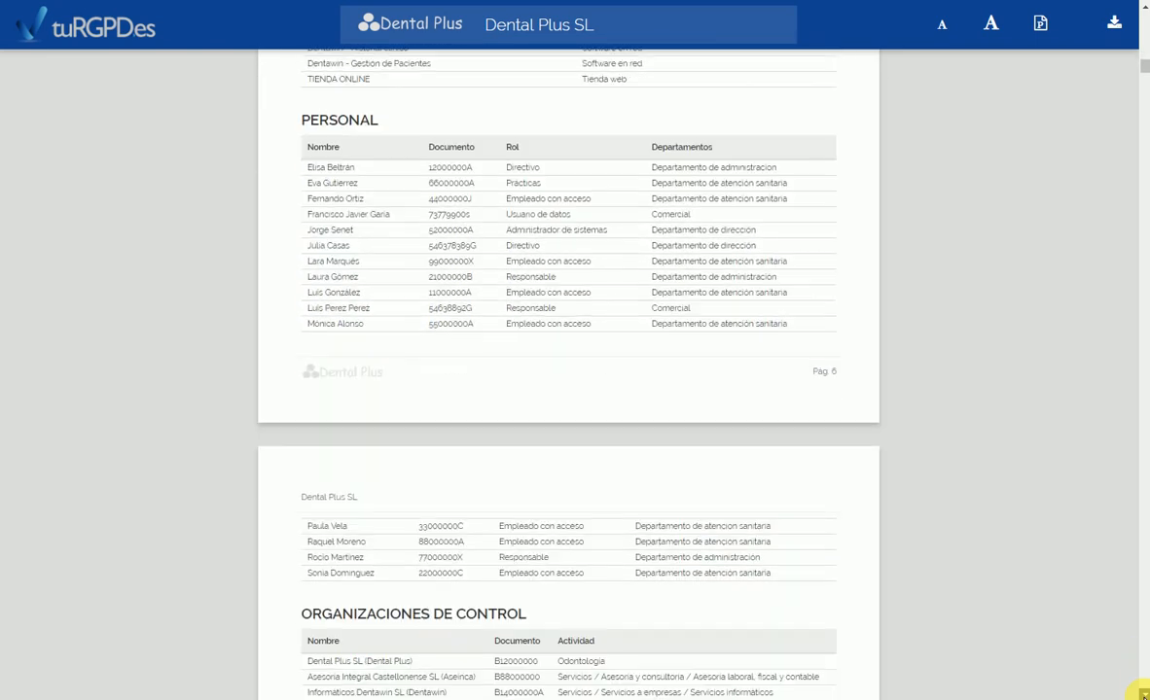
# Examine the threat scenarios, the threats and risks with their inherent ratings, and the safeguards list in the action report
pyautogui.scroll(-9, 1141, 692)
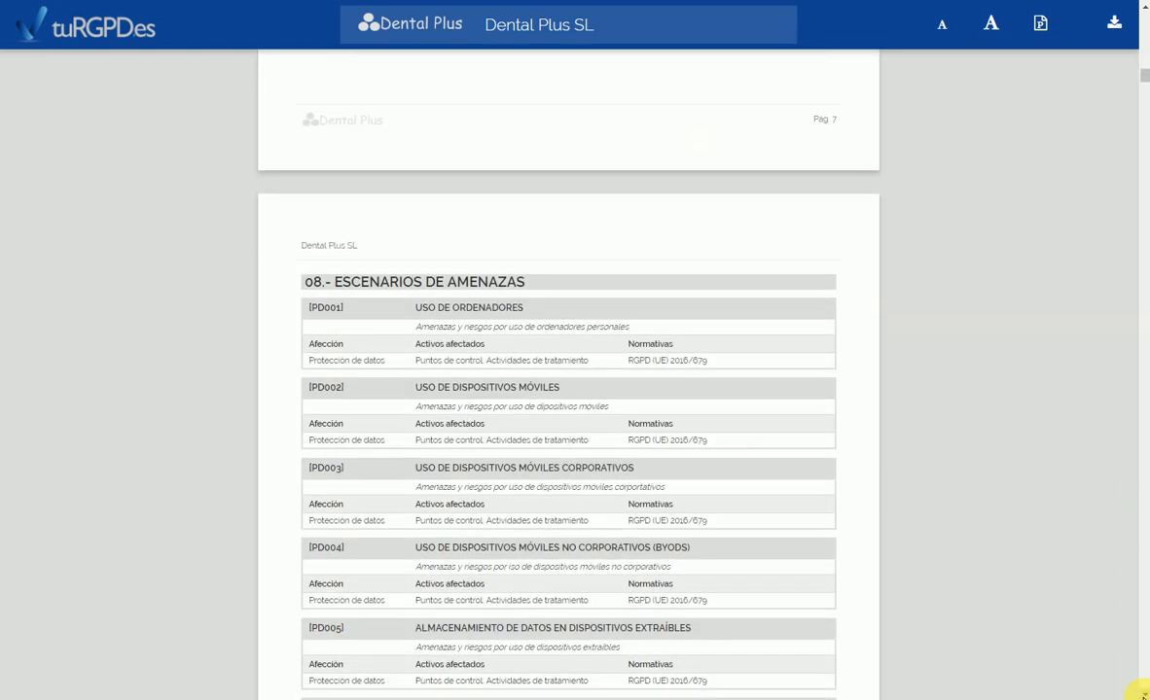
pyautogui.scroll(-1, 795, 469)
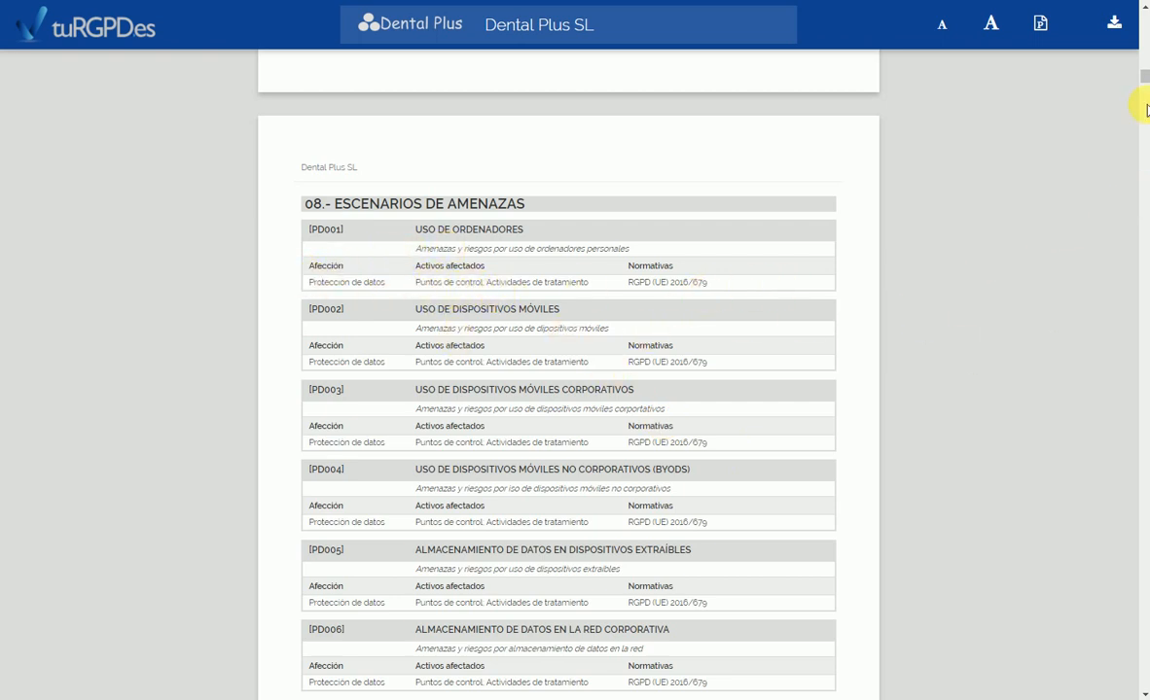
pyautogui.moveTo(1143, 76); pyautogui.dragTo(1145, 98)
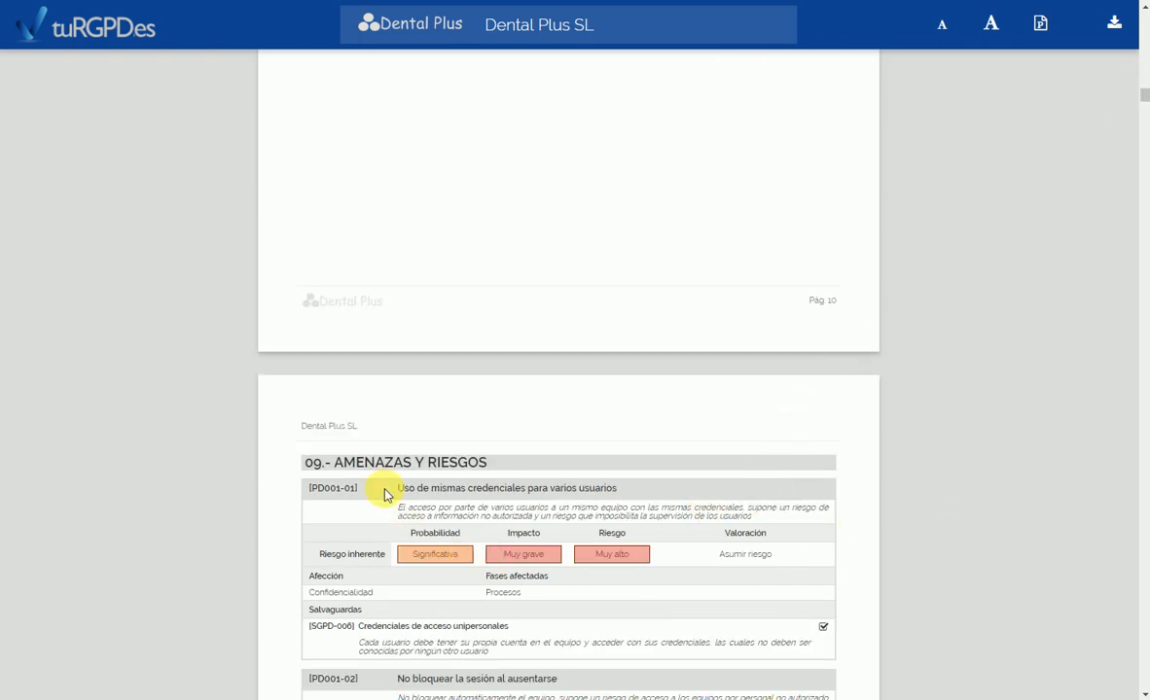
pyautogui.scroll(-5, 1138, 686)
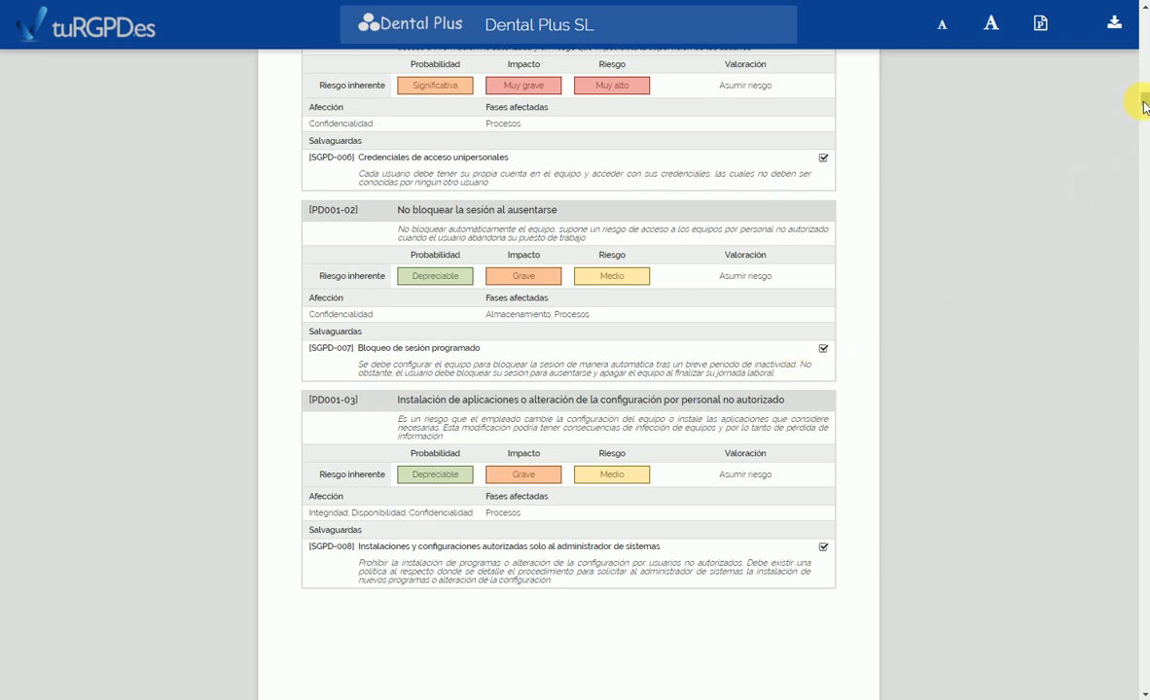
pyautogui.moveTo(1143, 105); pyautogui.dragTo(1143, 377)
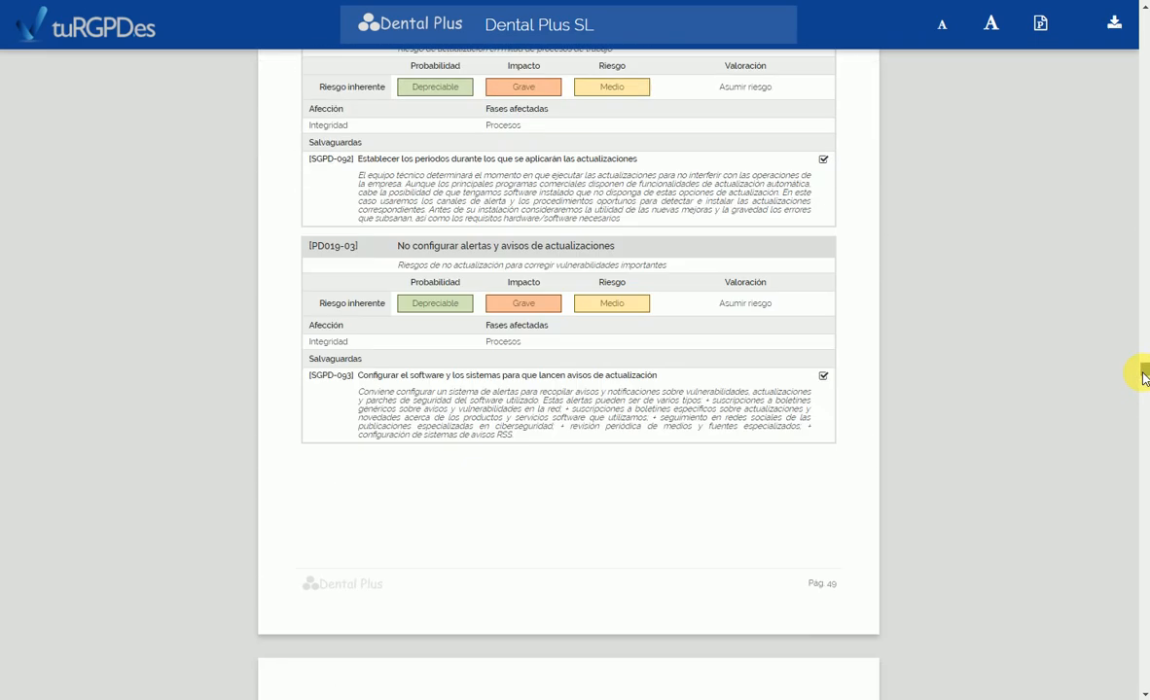
pyautogui.click(1143, 696)
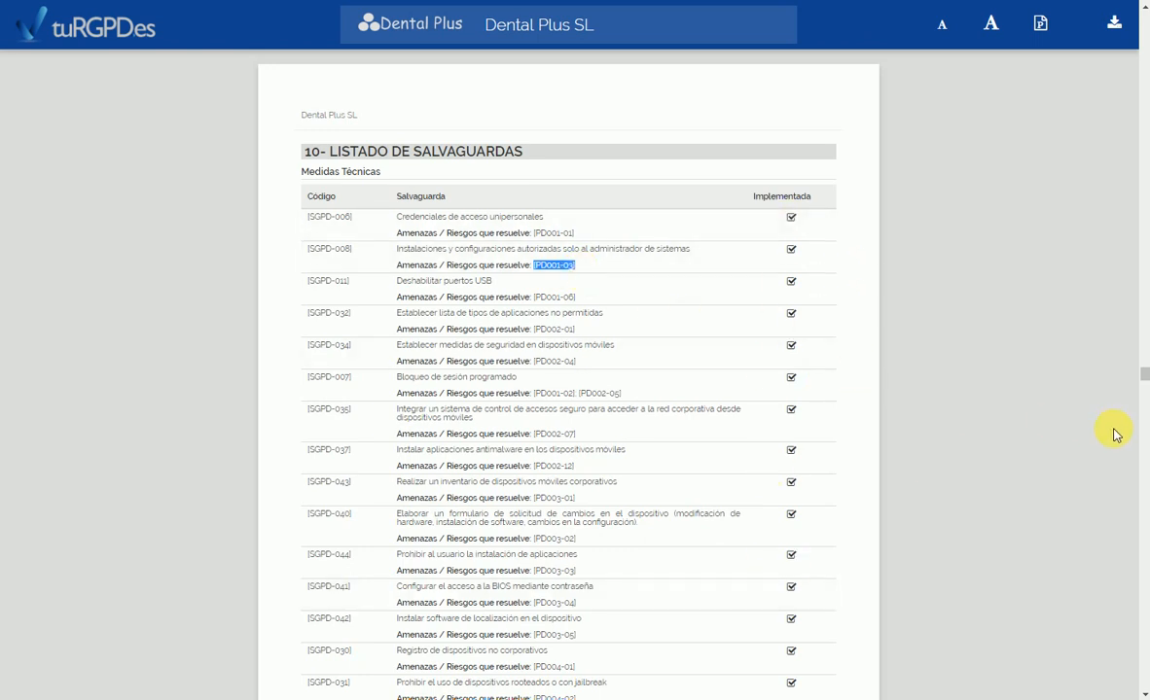
# Examine the report's policies with their associated risks and safeguards, highlighting PD018-01, PD018-02 and PD018-04 under the cryptographic techniques policy
pyautogui.moveTo(1144, 380); pyautogui.dragTo(1144, 633)
pyautogui.rightClick(1145, 633)
pyautogui.click(776, 387)
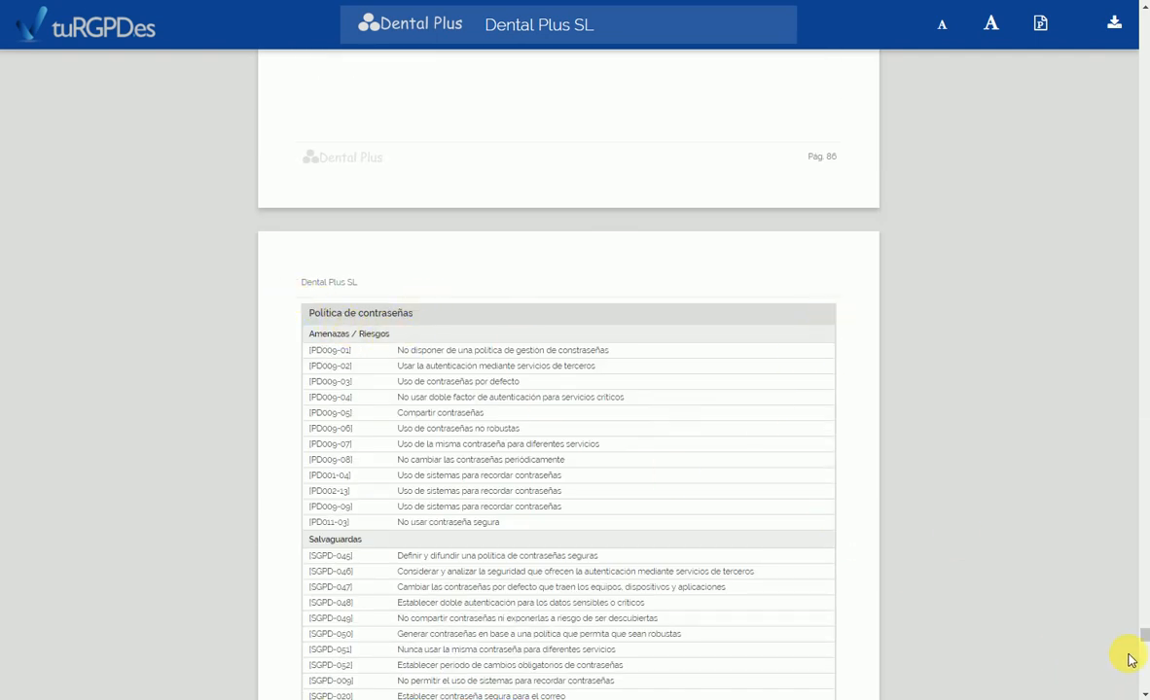
pyautogui.moveTo(1145, 639)
pyautogui.mouseDown()
pyautogui.moveTo(1145, 688)
pyautogui.moveTo(1144, 624)
pyautogui.mouseUp()
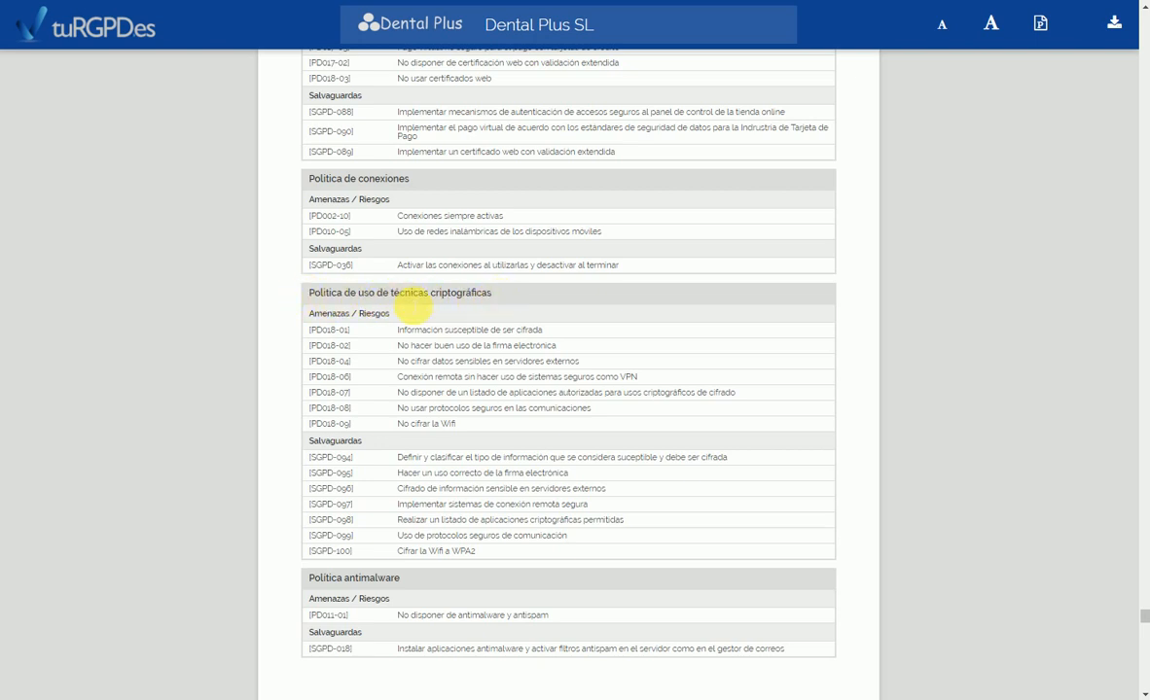
pyautogui.moveTo(402, 330); pyautogui.dragTo(541, 333)
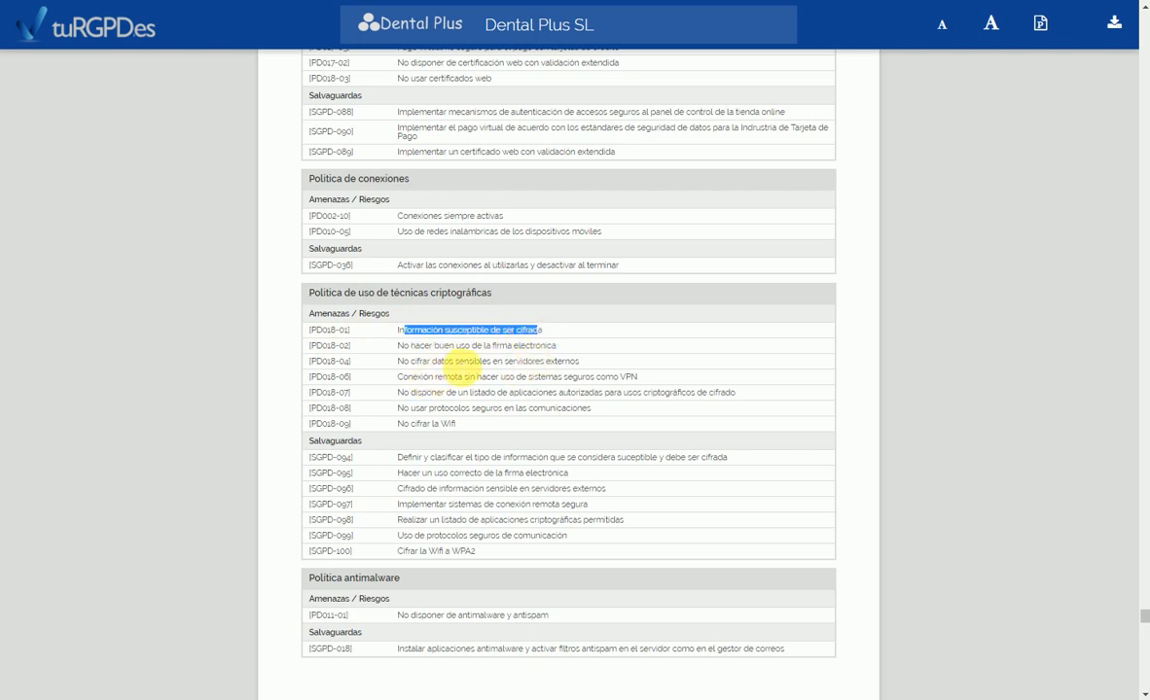
pyautogui.moveTo(402, 345); pyautogui.dragTo(547, 346)
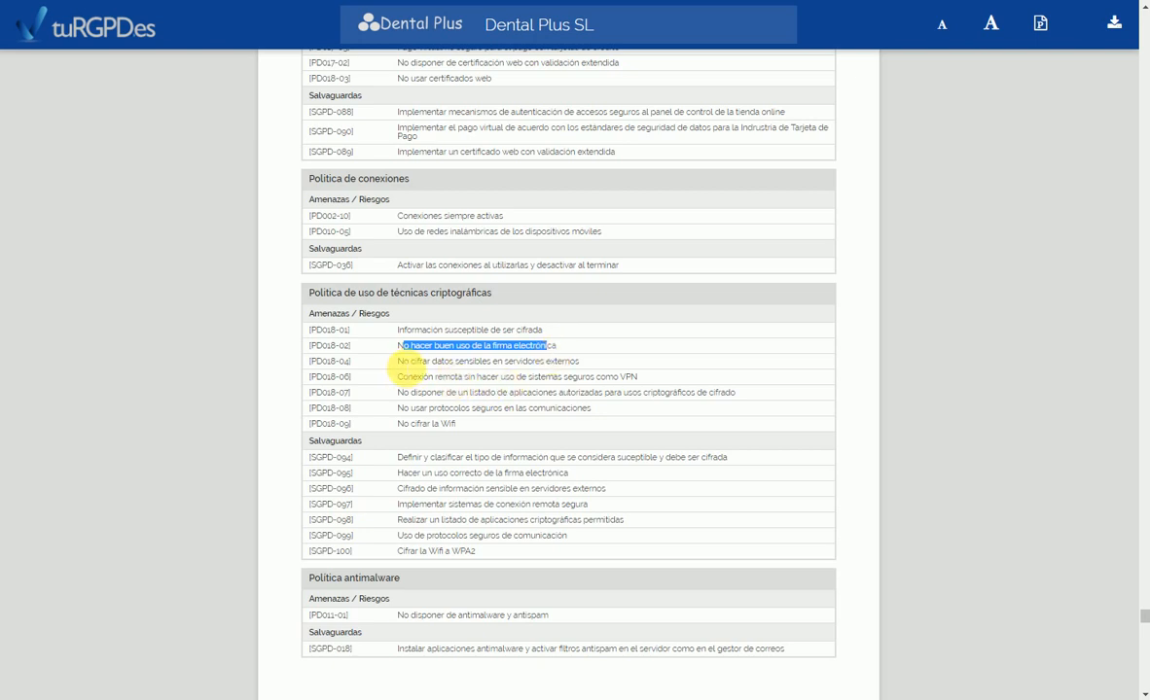
pyautogui.moveTo(397, 361); pyautogui.dragTo(530, 372)
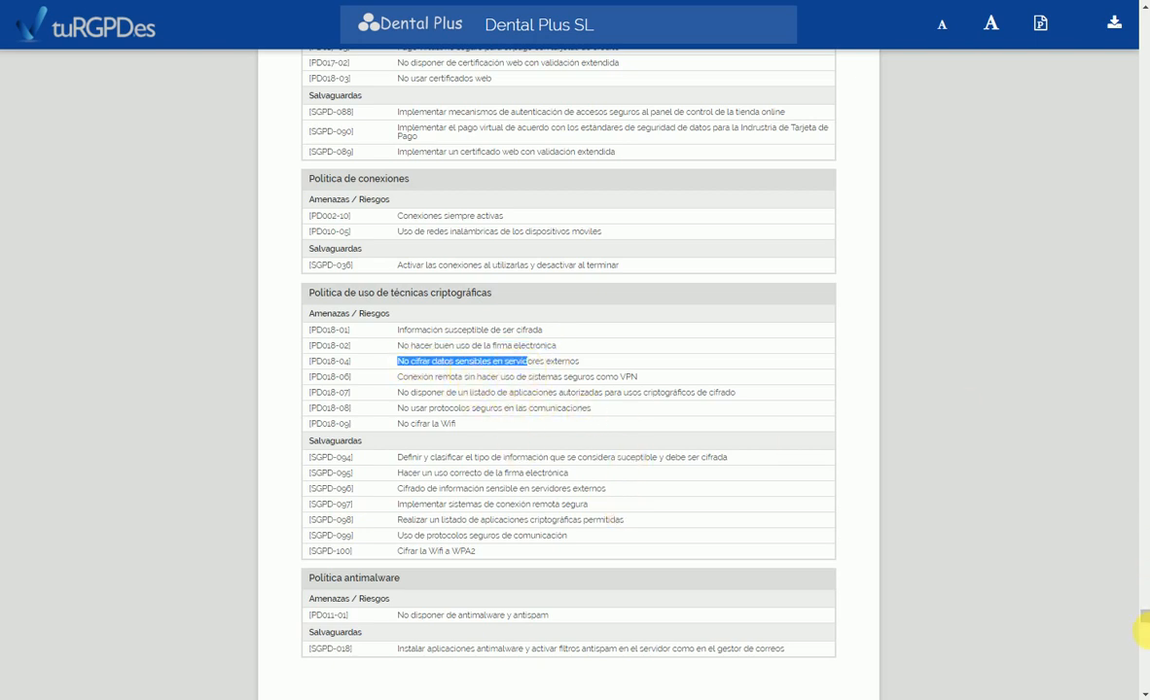
pyautogui.moveTo(1143, 623); pyautogui.dragTo(1144, 673)
# Look through the threats report, including the detailed risk entries such as PD001-06, and return to its cover
pyautogui.scroll(2, 1133, 7)
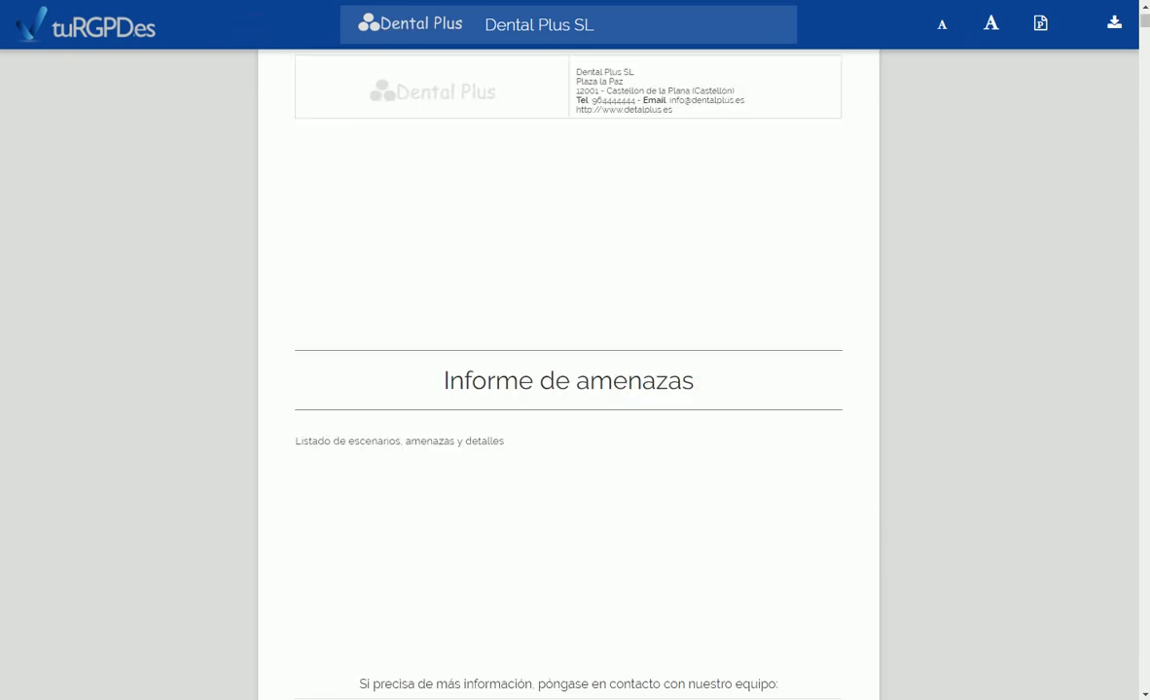
pyautogui.moveTo(1144, 21); pyautogui.dragTo(1136, 201)
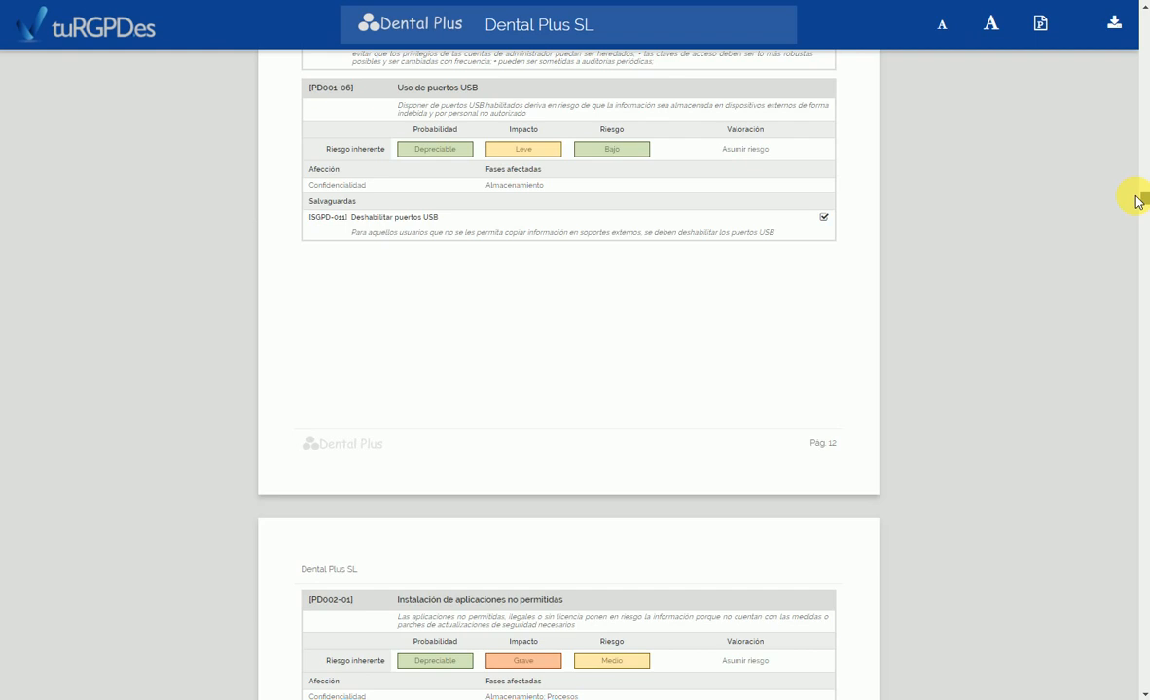
pyautogui.moveTo(1138, 202); pyautogui.dragTo(1137, 13)
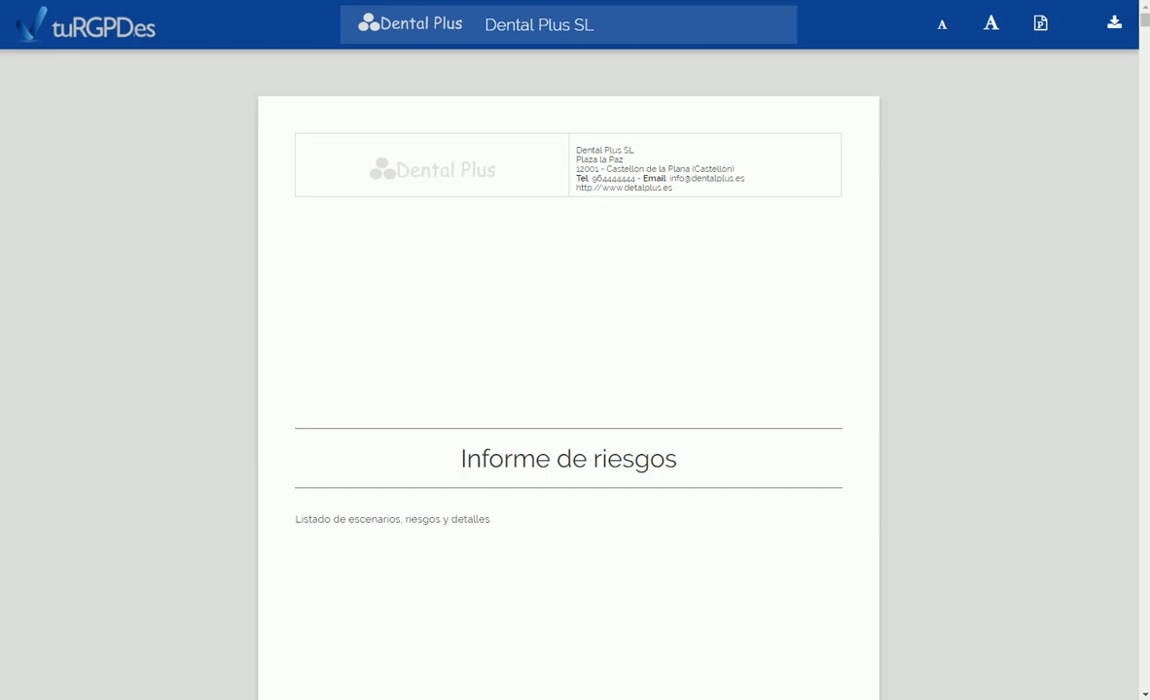
# Look through the threat scenarios in the risks report and return to its cover
pyautogui.moveTo(1140, 20); pyautogui.dragTo(1143, 39)
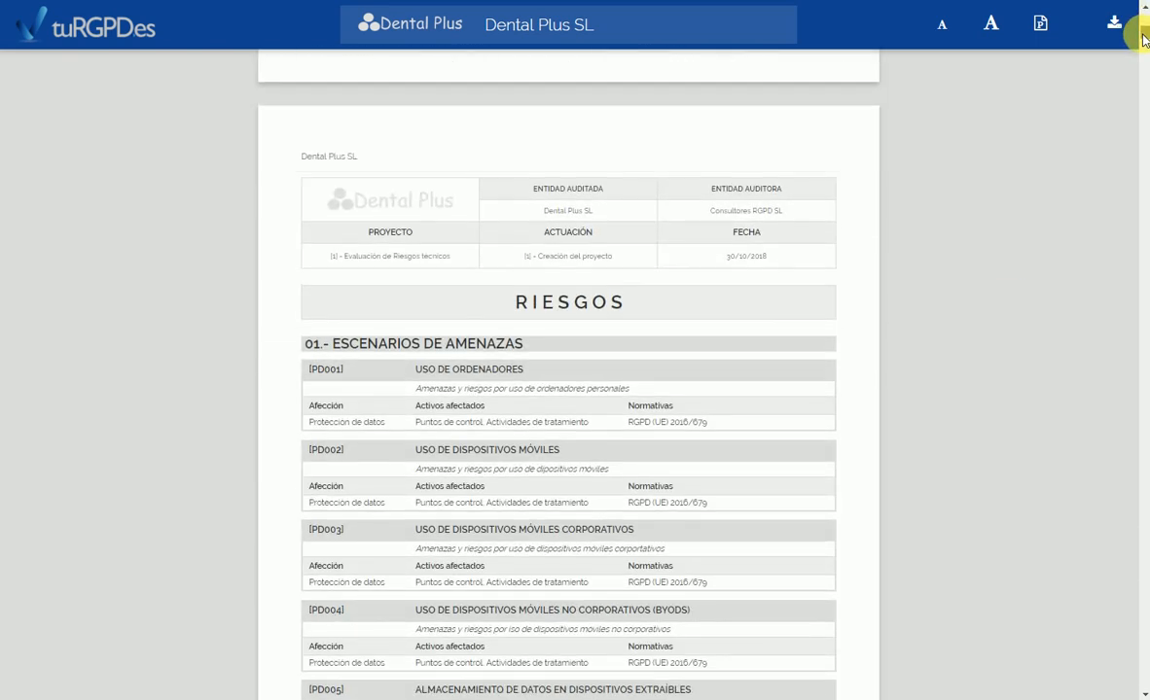
pyautogui.scroll(-2, 1144, 39)
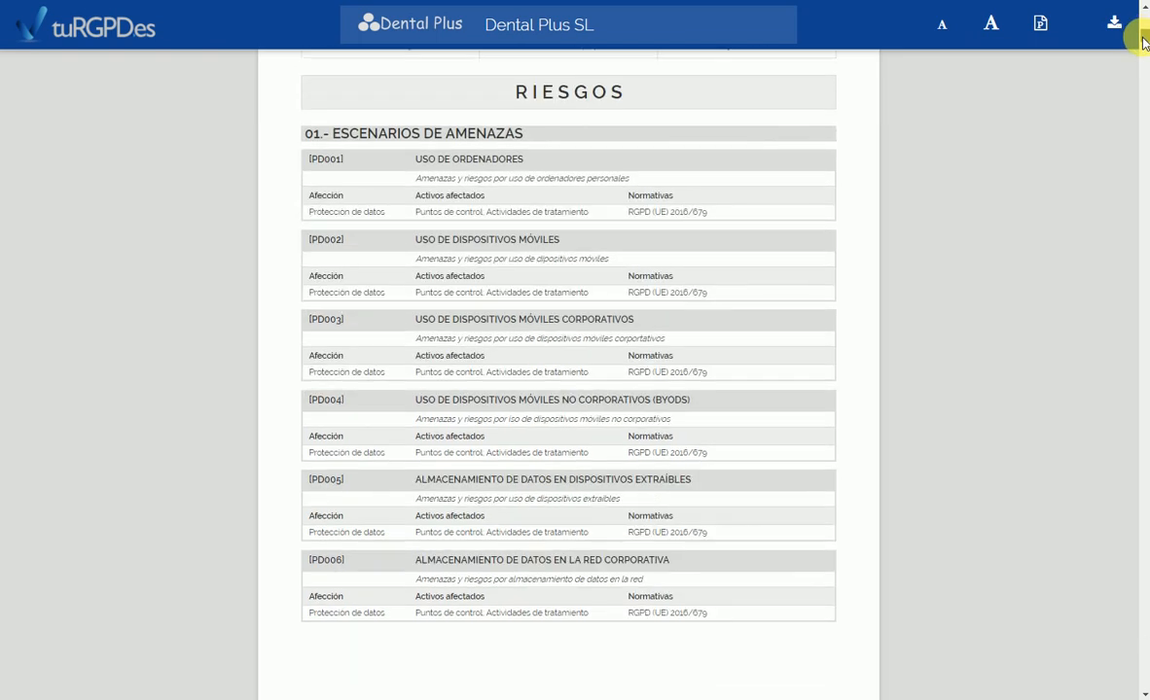
pyautogui.moveTo(1143, 44)
pyautogui.mouseDown()
pyautogui.moveTo(1145, 195)
pyautogui.moveTo(1142, 25)
pyautogui.mouseUp()
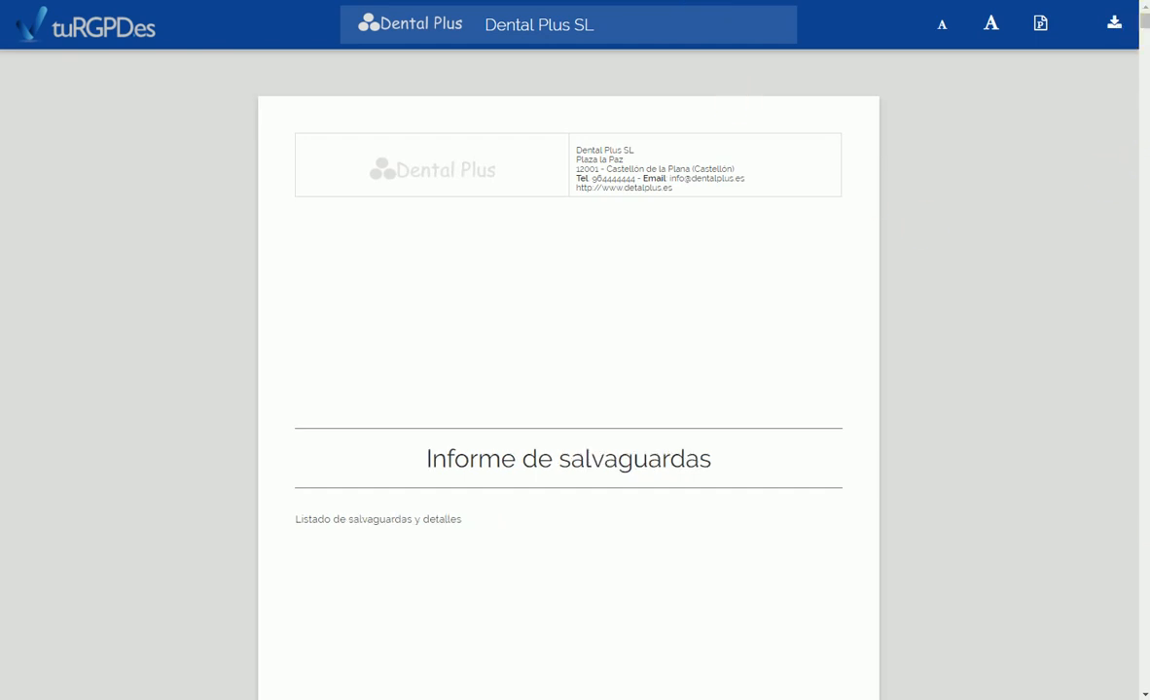
# Review the technical measures list in the safeguards report, highlighting risk code PD001-03 resolved by safeguard SGPD-008
pyautogui.scroll(-8, 1140, 690)
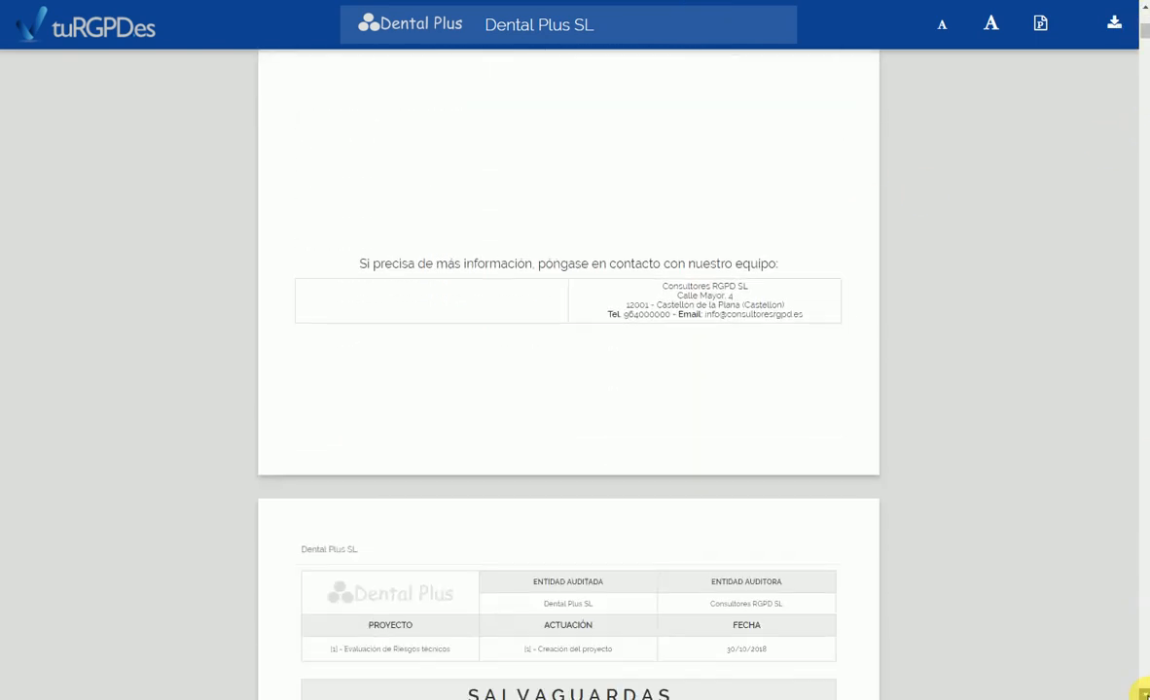
pyautogui.scroll(-4, 1140, 690)
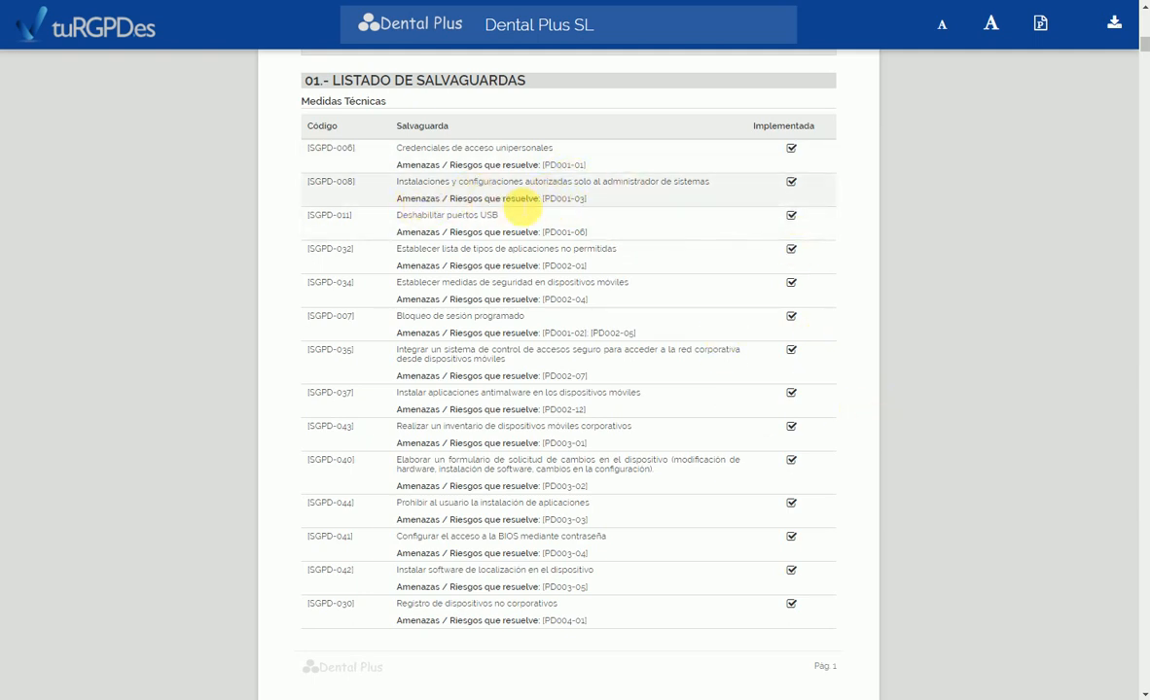
pyautogui.moveTo(542, 198); pyautogui.dragTo(601, 207)
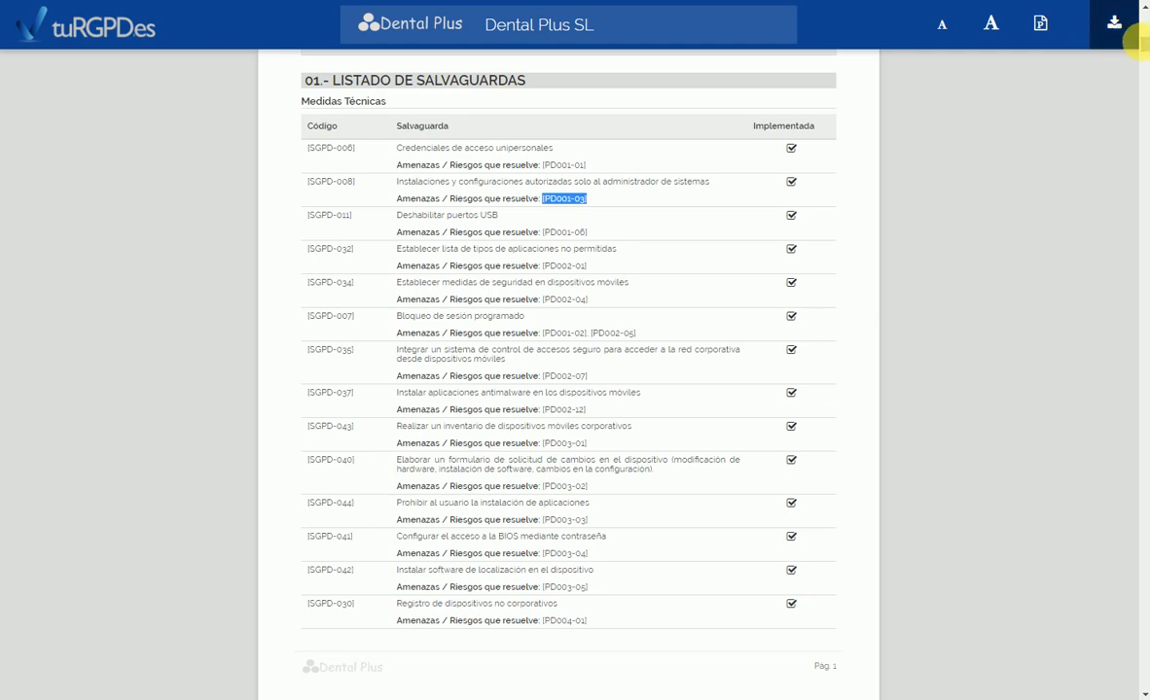
# Examine safeguard SGPD-032 in the safeguards report, highlighting its description and associated risk PD002-01
pyautogui.moveTo(1141, 48); pyautogui.dragTo(1144, 188)
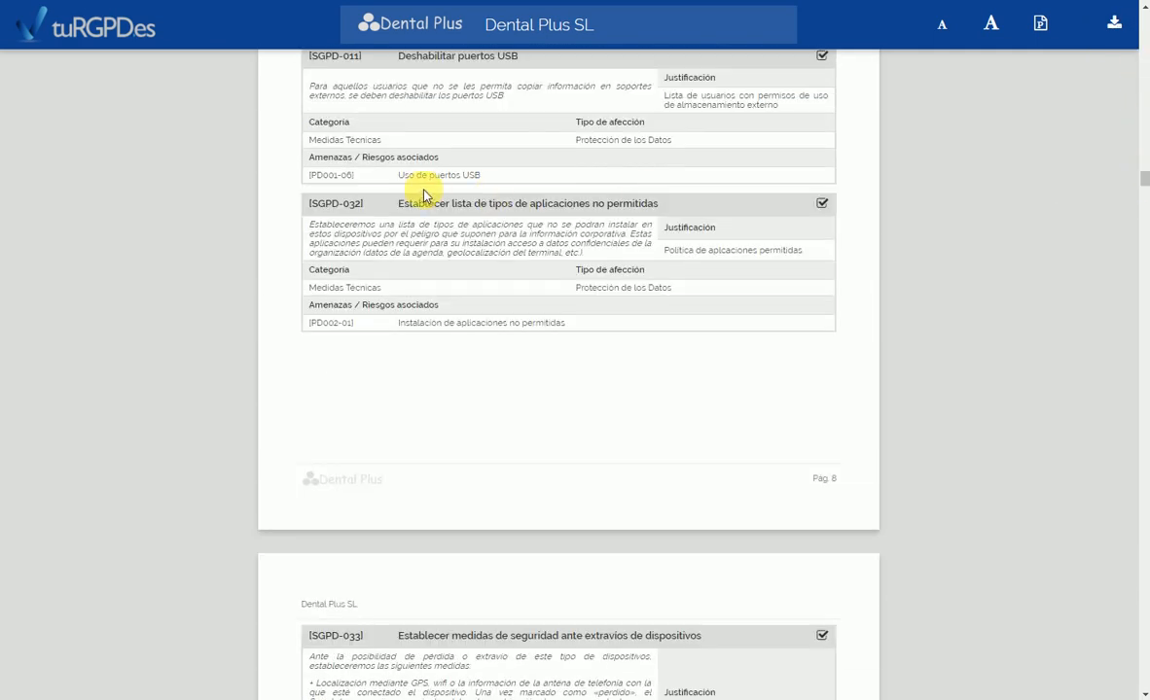
pyautogui.moveTo(339, 234); pyautogui.dragTo(365, 252)
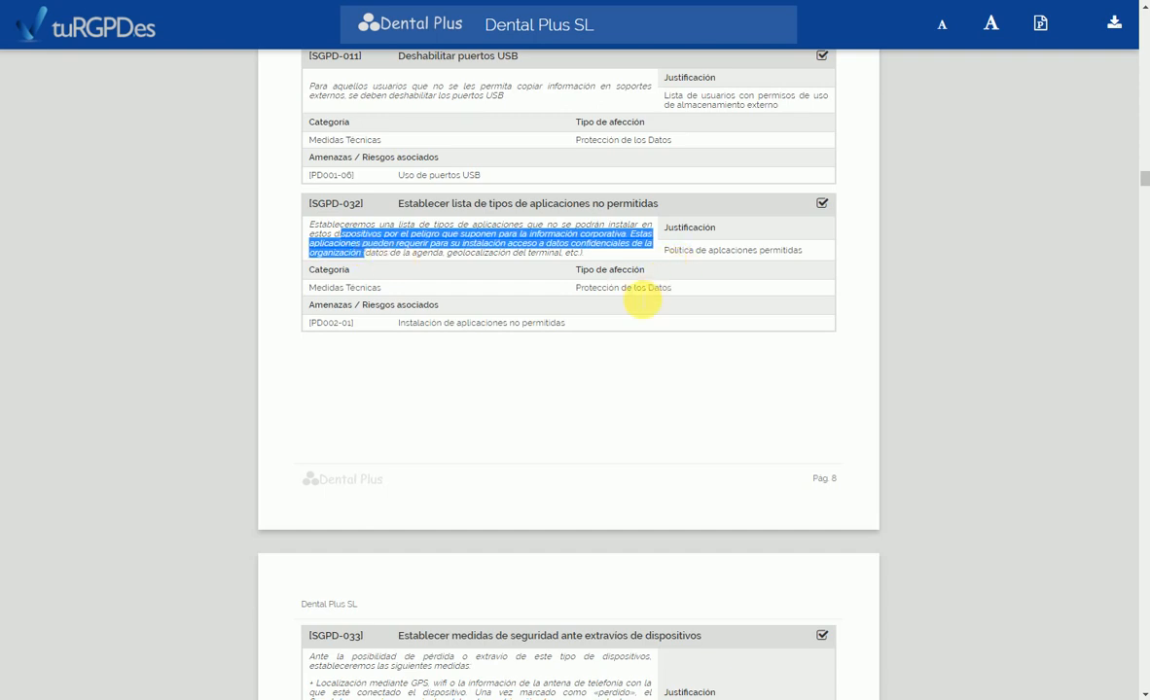
pyautogui.moveTo(318, 325); pyautogui.dragTo(414, 326)
pyautogui.click(492, 330)
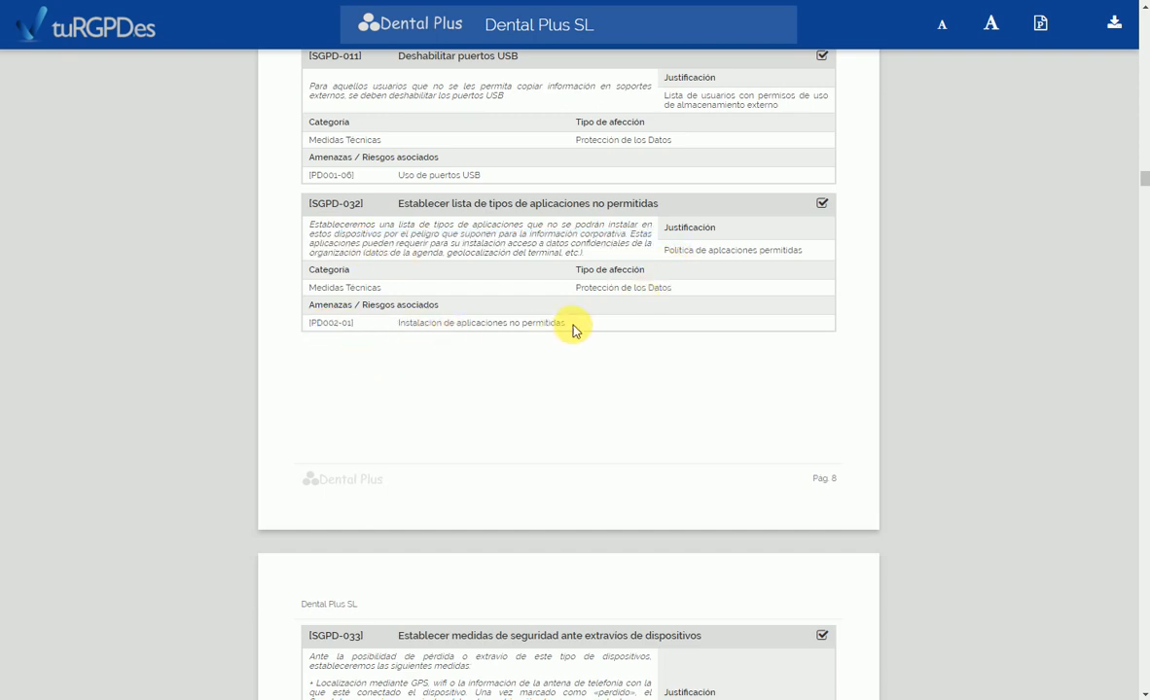
pyautogui.moveTo(573, 331); pyautogui.dragTo(470, 324)
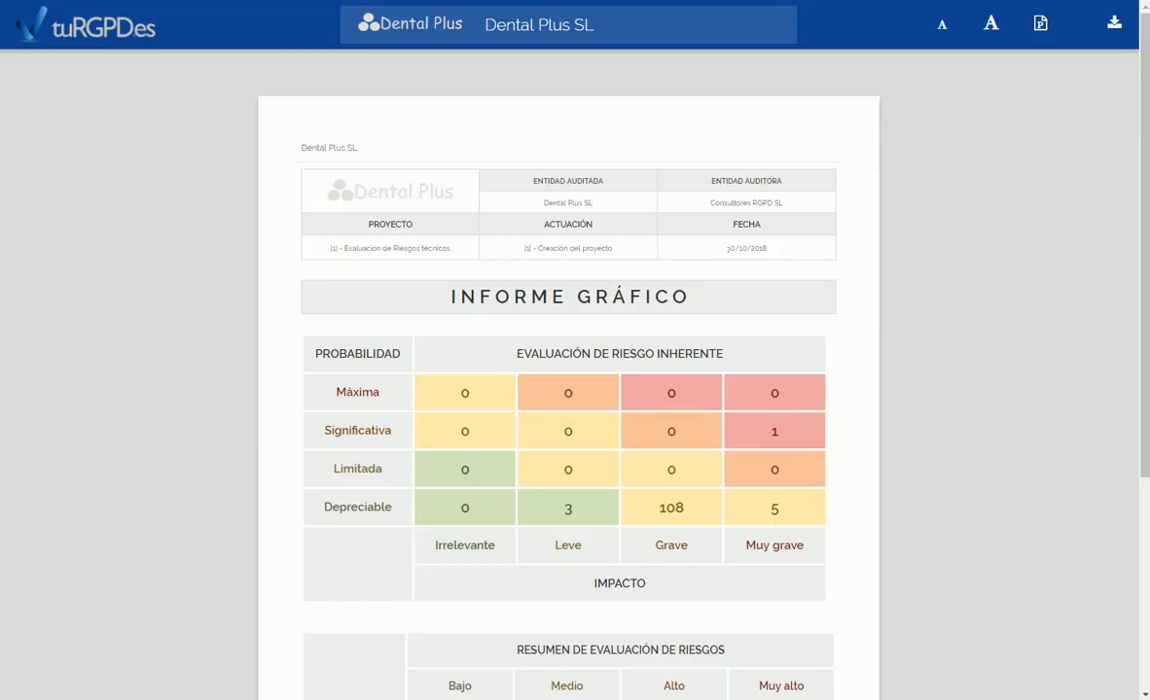
# Review the inherent risk matrix and the risk evaluation summary in the graphical report
pyautogui.moveTo(1144, 41); pyautogui.dragTo(1131, 96)
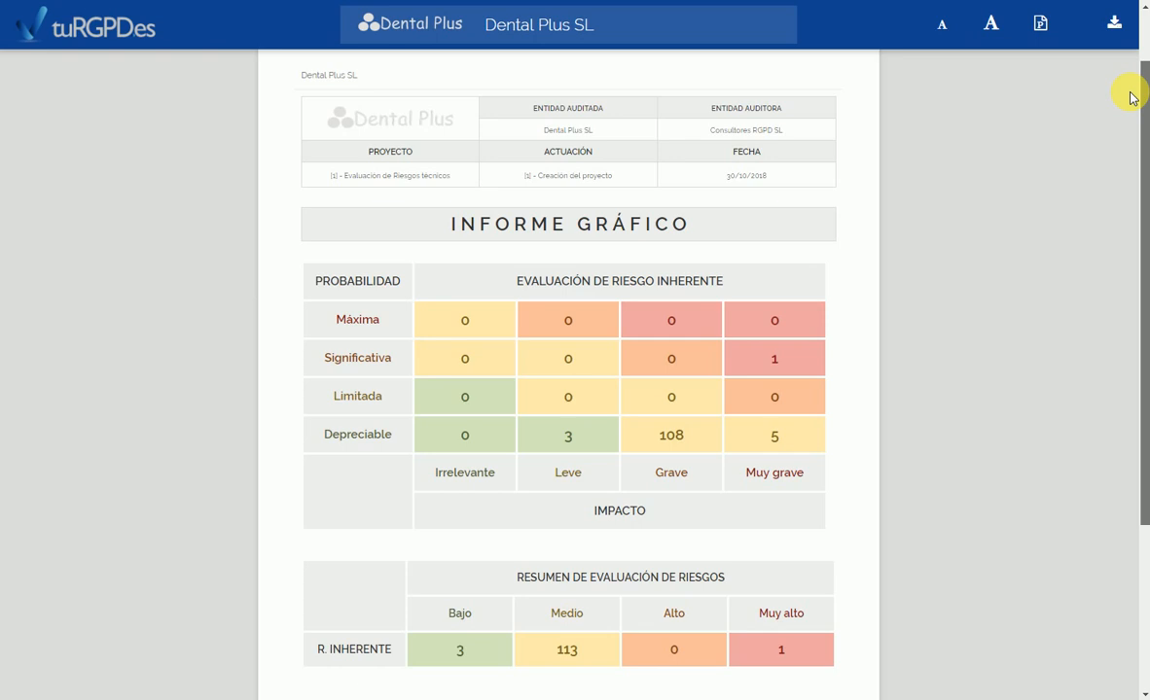
# View the start of the justification report and highlight the evidence heading "Inventario de servidores y usuarios autorizados"
pyautogui.moveTo(1131, 97)
pyautogui.mouseDown()
pyautogui.moveTo(1134, 113)
pyautogui.moveTo(1117, 89)
pyautogui.mouseUp()
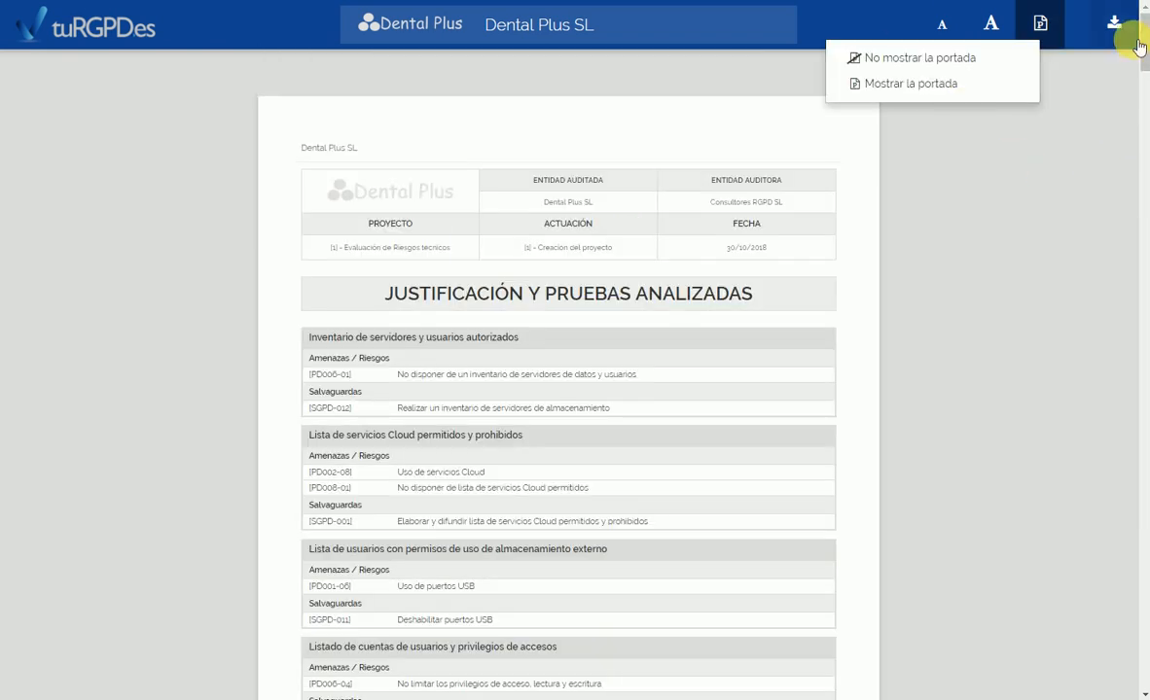
pyautogui.scroll(-1, 1145, 47)
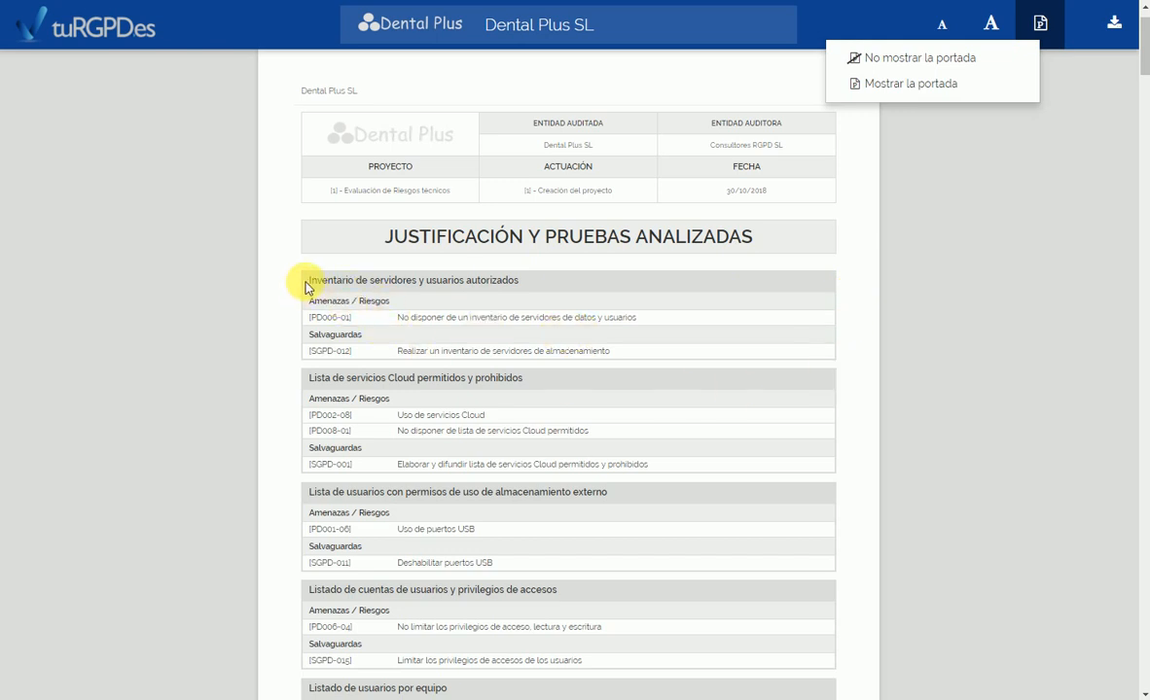
pyautogui.moveTo(308, 280); pyautogui.dragTo(527, 288)
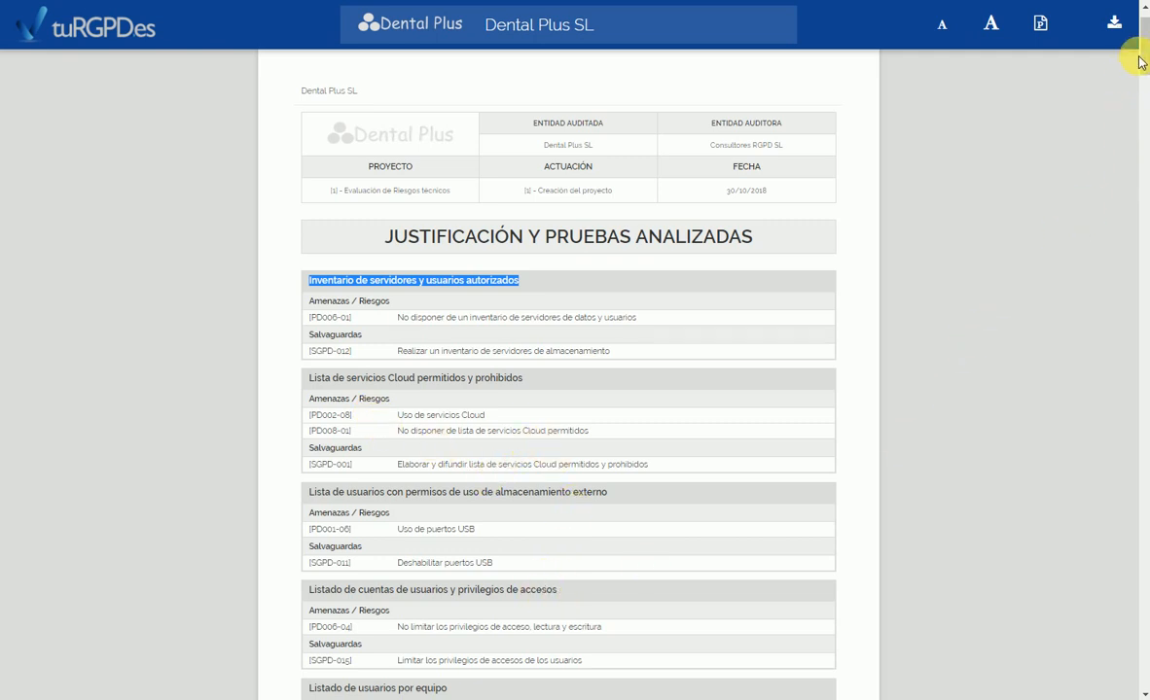
# Examine "Política de comercio electrónico" in the justification report, highlighting its heading, risks PD017-01 and PD017-03, and safeguards SGPD-088 and SGPD-090
pyautogui.moveTo(1139, 51); pyautogui.dragTo(1139, 146)
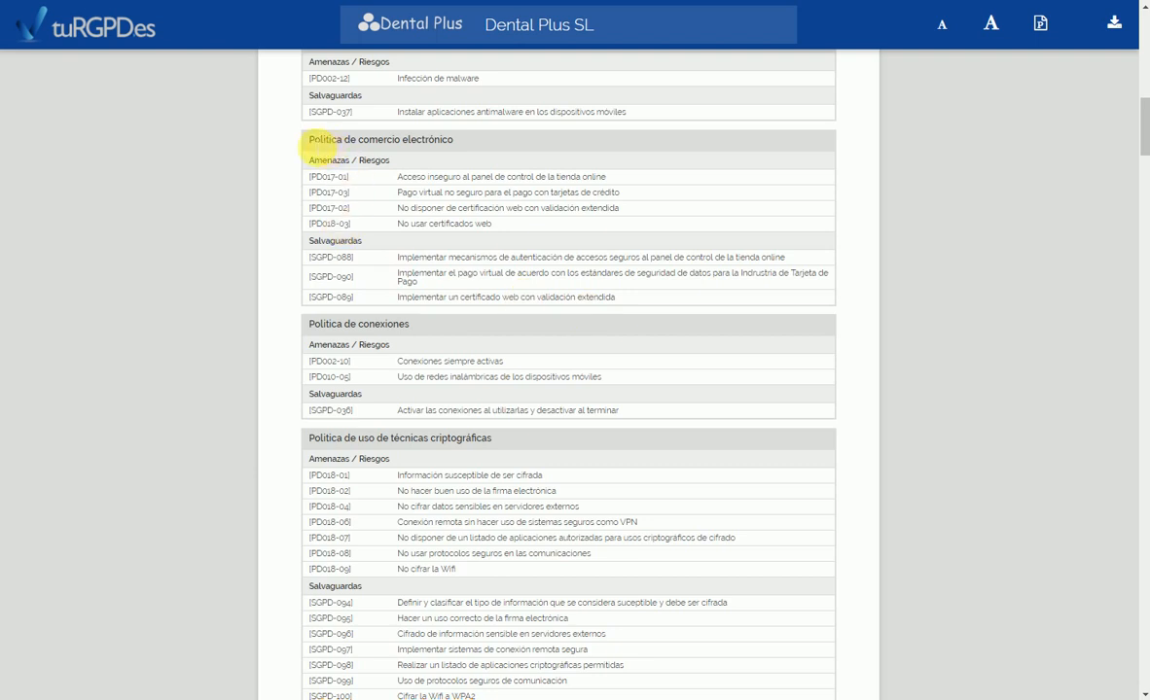
pyautogui.moveTo(310, 139); pyautogui.dragTo(453, 141)
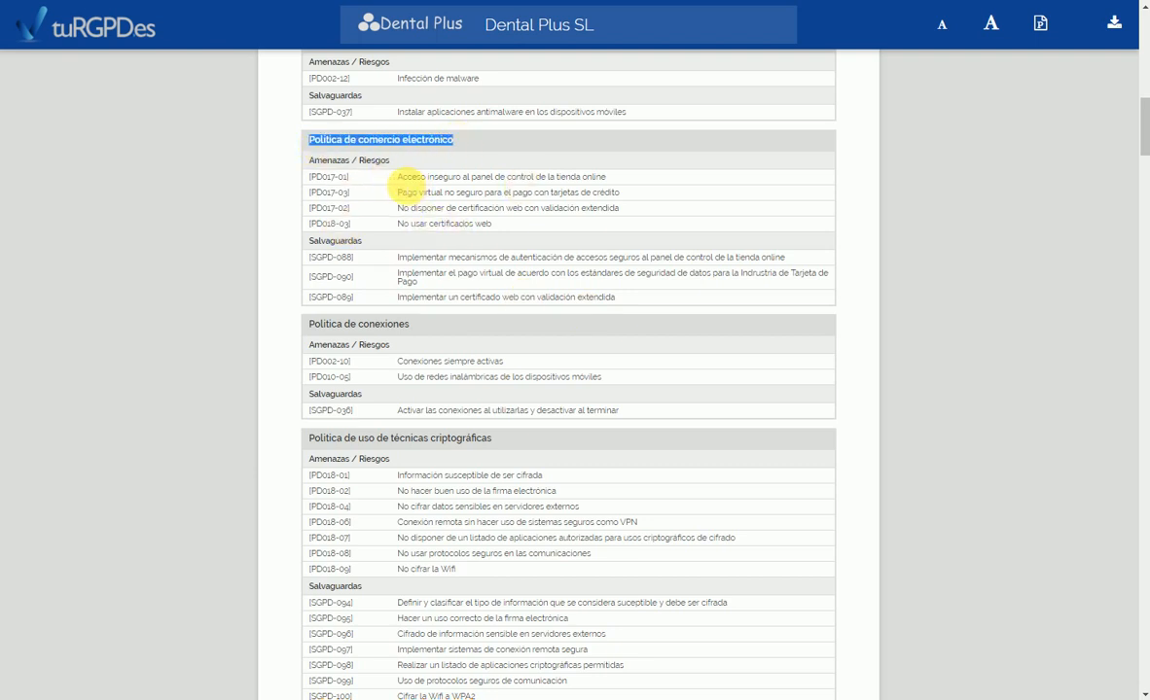
pyautogui.moveTo(396, 178); pyautogui.dragTo(597, 179)
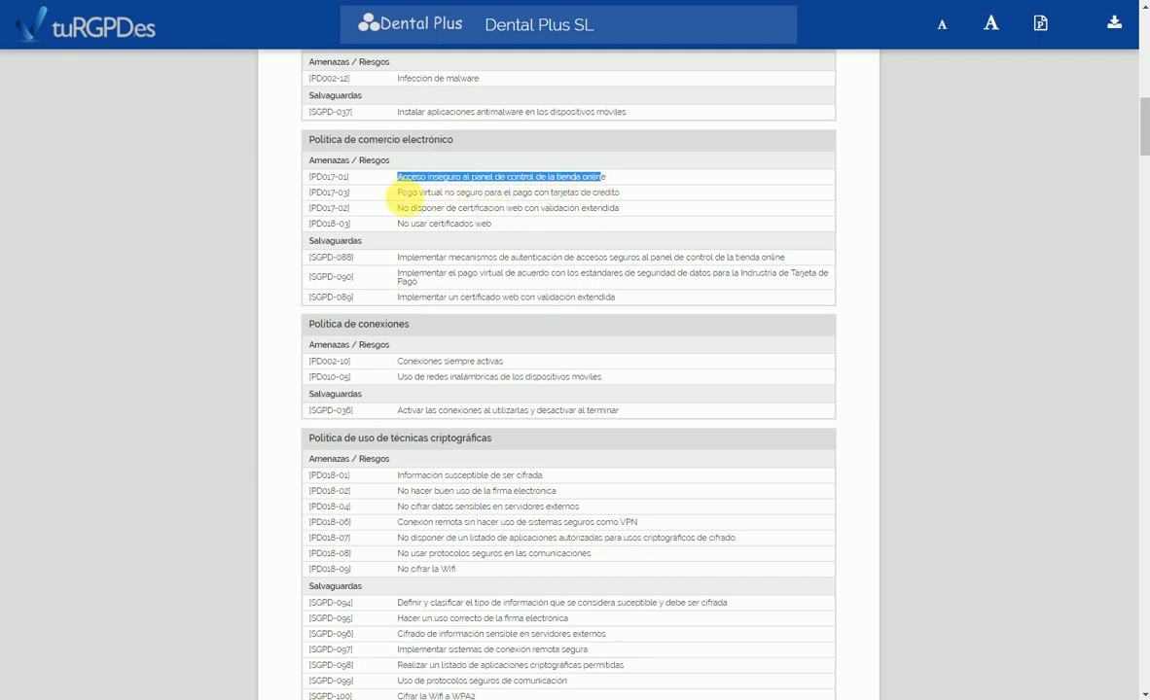
pyautogui.moveTo(397, 193); pyautogui.dragTo(615, 192)
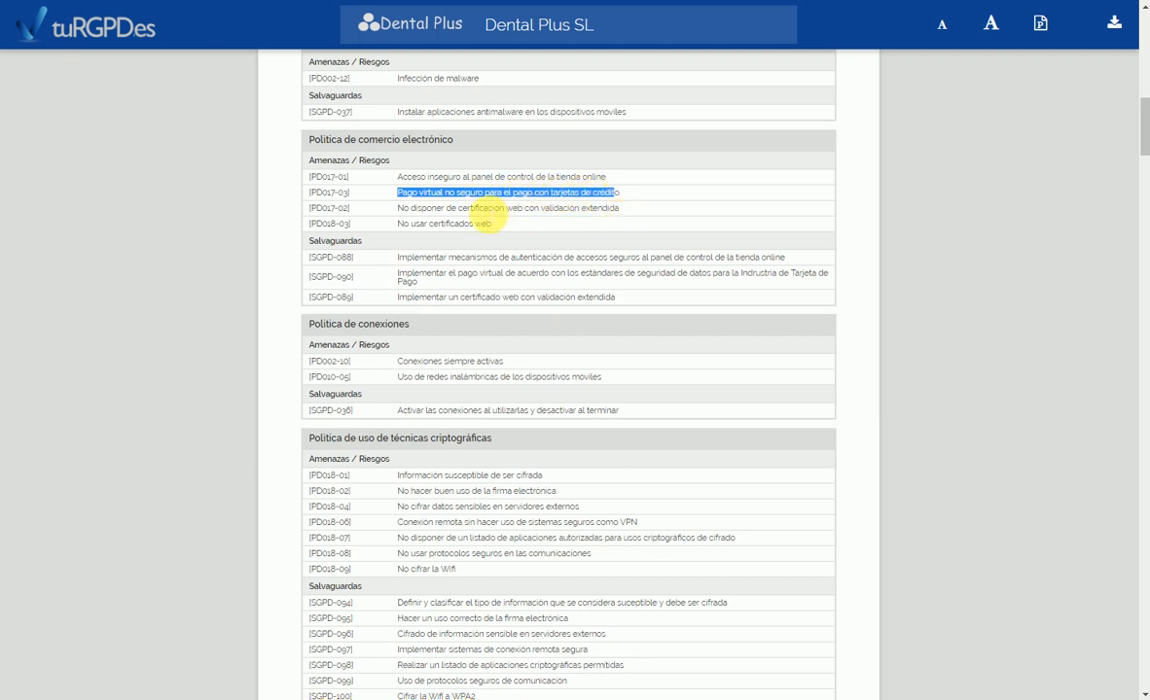
pyautogui.click(484, 216)
pyautogui.moveTo(483, 216); pyautogui.dragTo(509, 220)
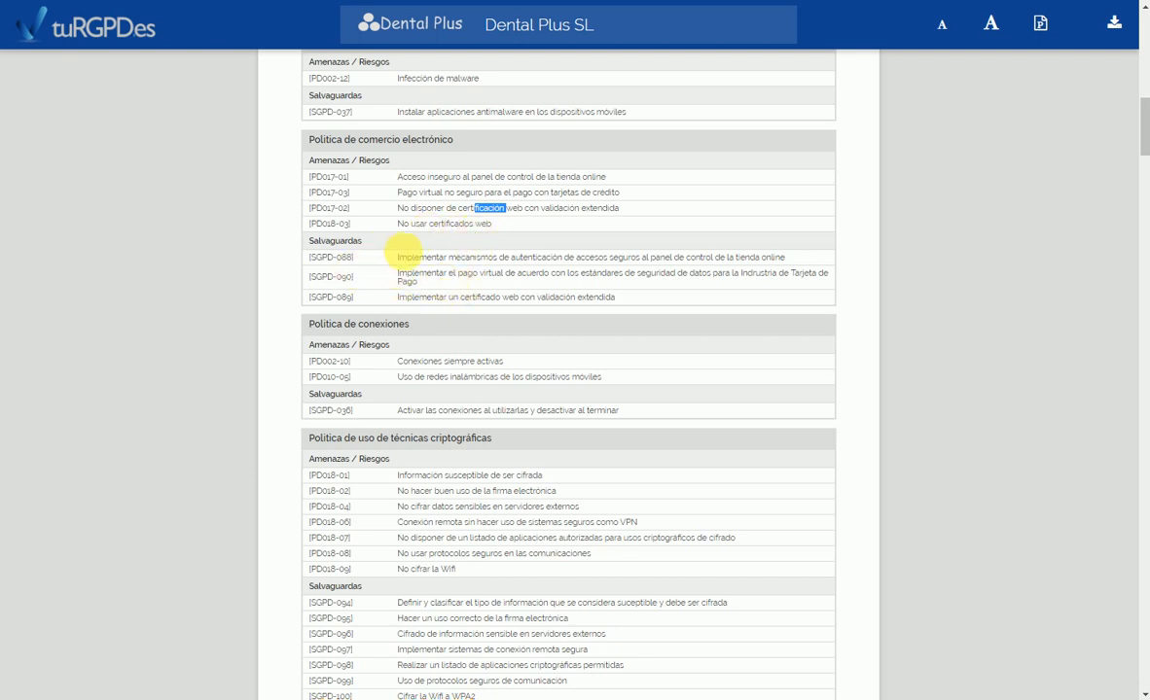
pyautogui.moveTo(393, 255); pyautogui.dragTo(453, 290)
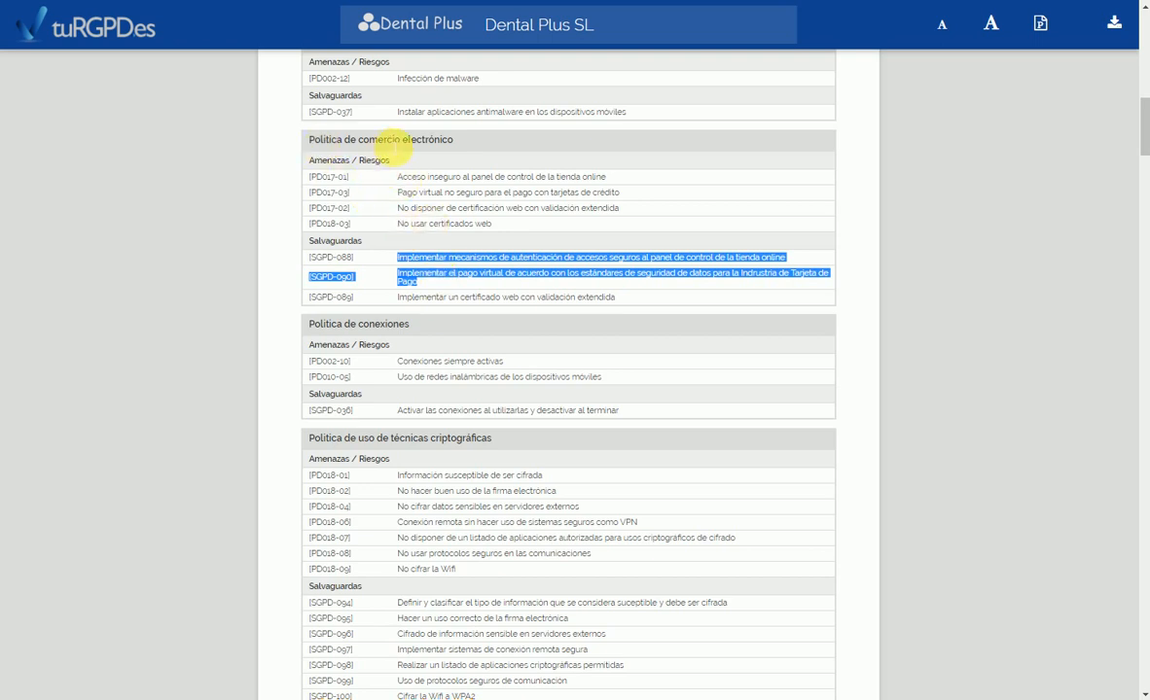
# Review the "Acepto y conforme proyecto" document through its signature boxes, then close it to return to the project's documentation list
pyautogui.click(856, 2)
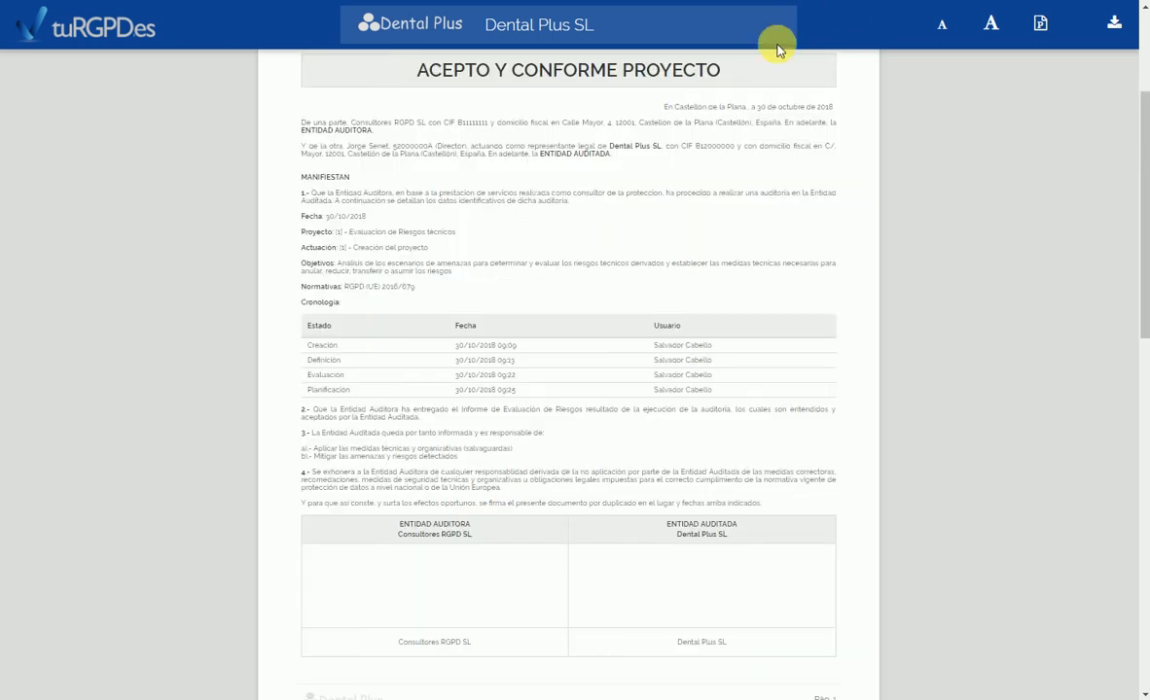
pyautogui.moveTo(1140, 113)
pyautogui.mouseDown()
pyautogui.moveTo(1145, 56)
pyautogui.moveTo(1143, 91)
pyautogui.mouseUp()
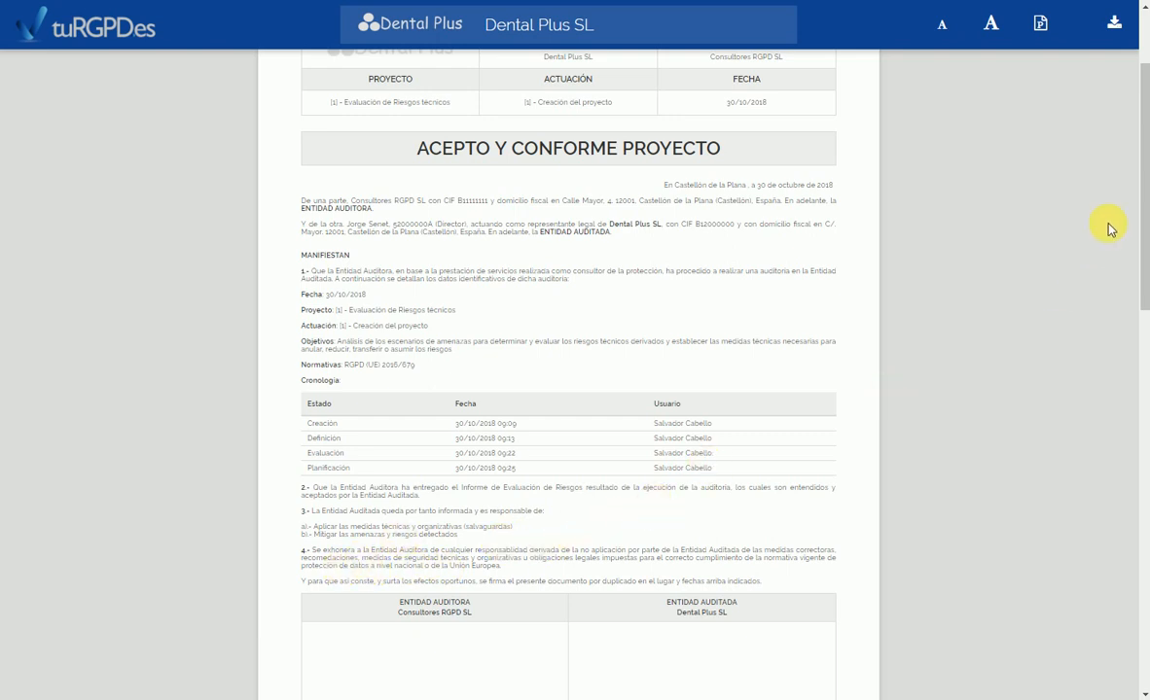
pyautogui.moveTo(1143, 190); pyautogui.dragTo(1144, 222)
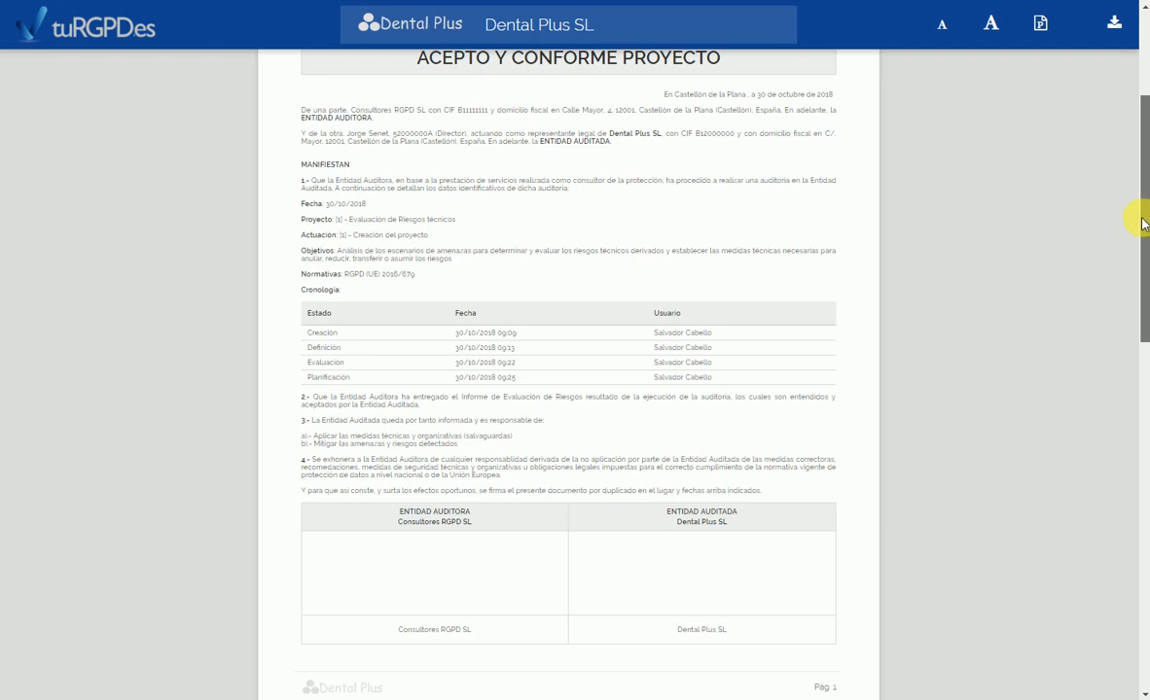
pyautogui.moveTo(1143, 224); pyautogui.dragTo(1131, 117)
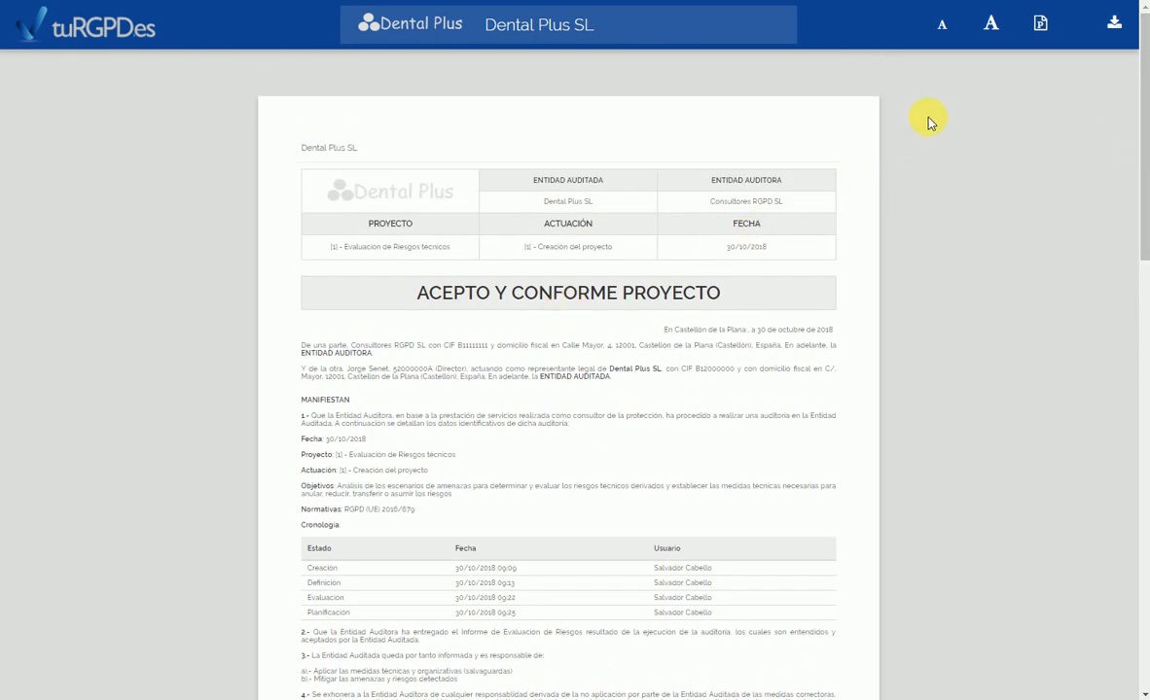
pyautogui.hotkey('ctrl', 'w')
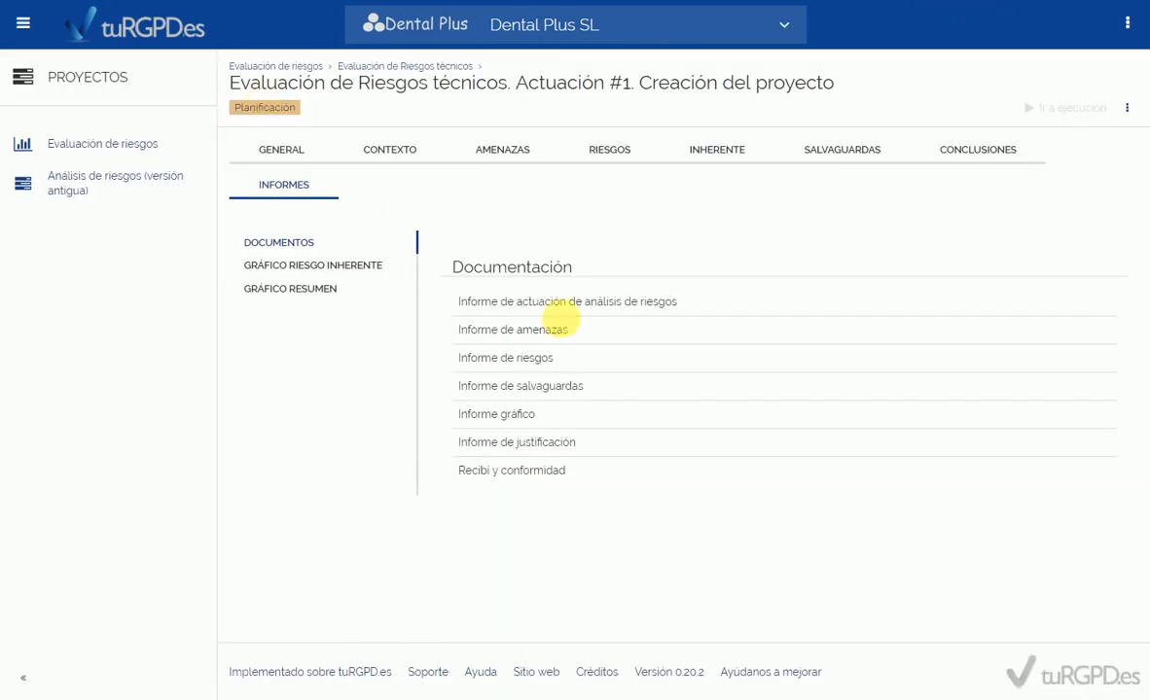